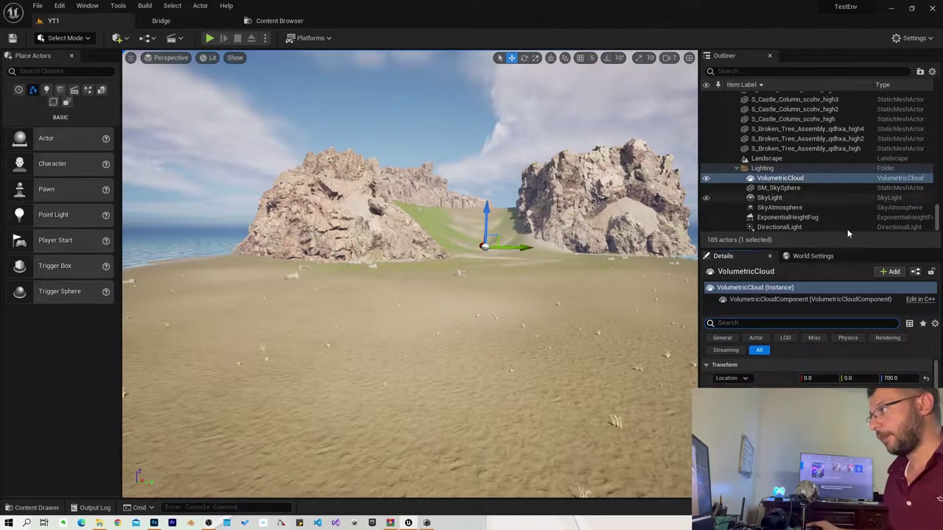
- Select the six actors in the Lighting folder and delete them
{"action": "left_click", "coordinate": [792, 179]}
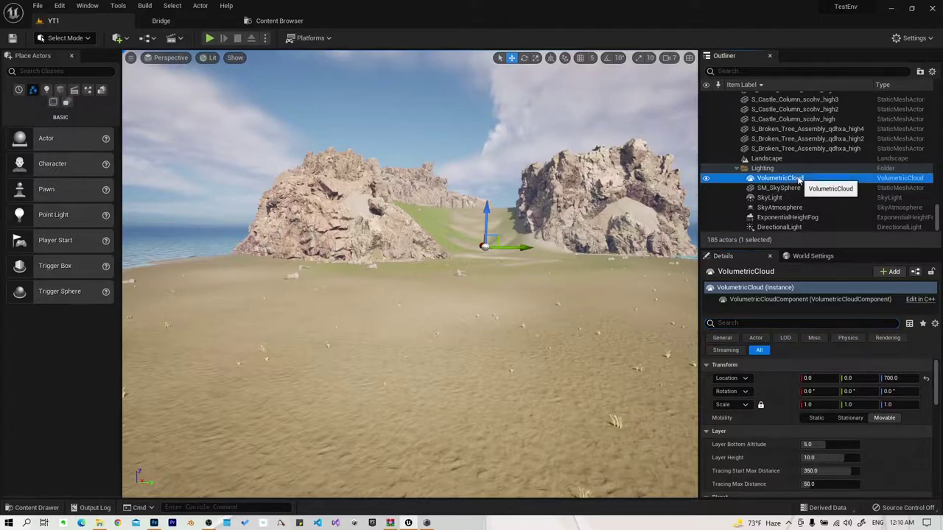
{"action": "left_click", "coordinate": [794, 227], "text": "shift"}
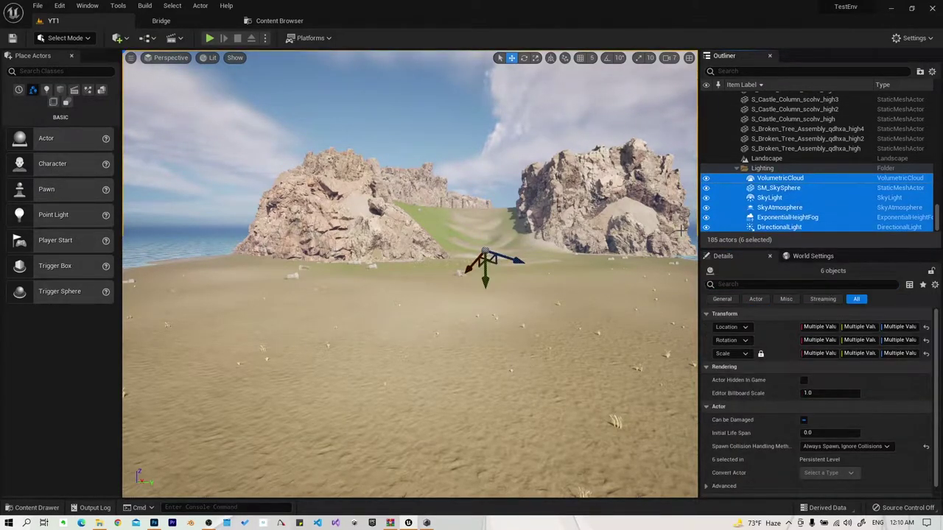
{"action": "key", "text": "Delete"}
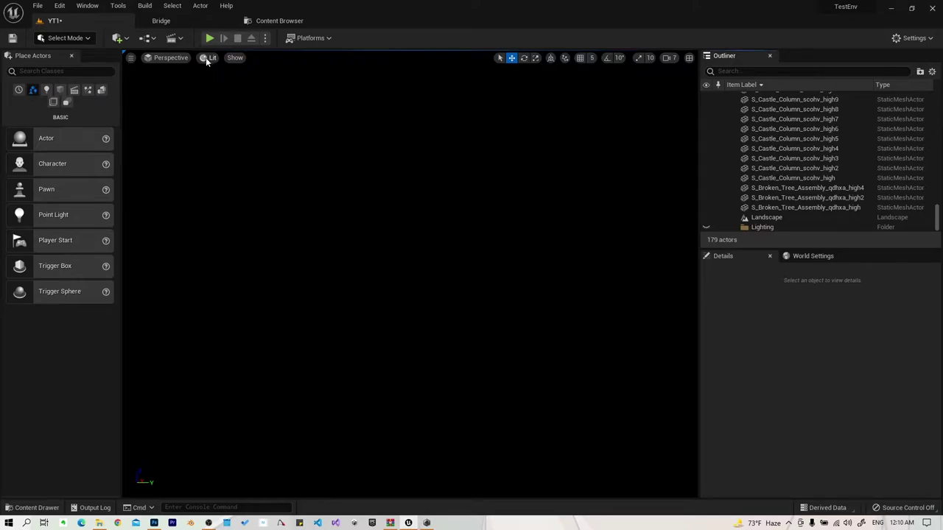
- Switch the viewport to Unlit and move in closer to the rock arch
{"action": "left_click", "coordinate": [208, 58]}
{"action": "left_click", "coordinate": [228, 93]}
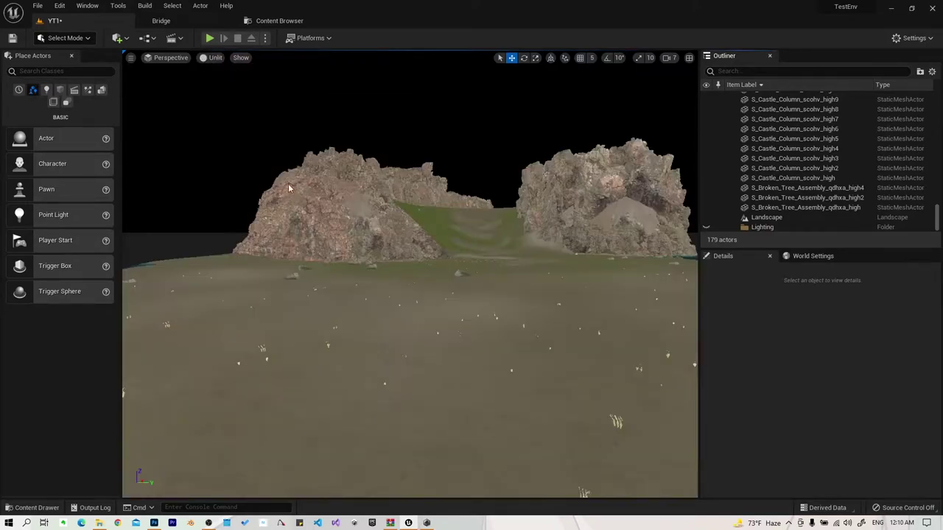
{"action": "right_click_drag", "start_coordinate": [489, 229], "coordinate": [489, 229]}
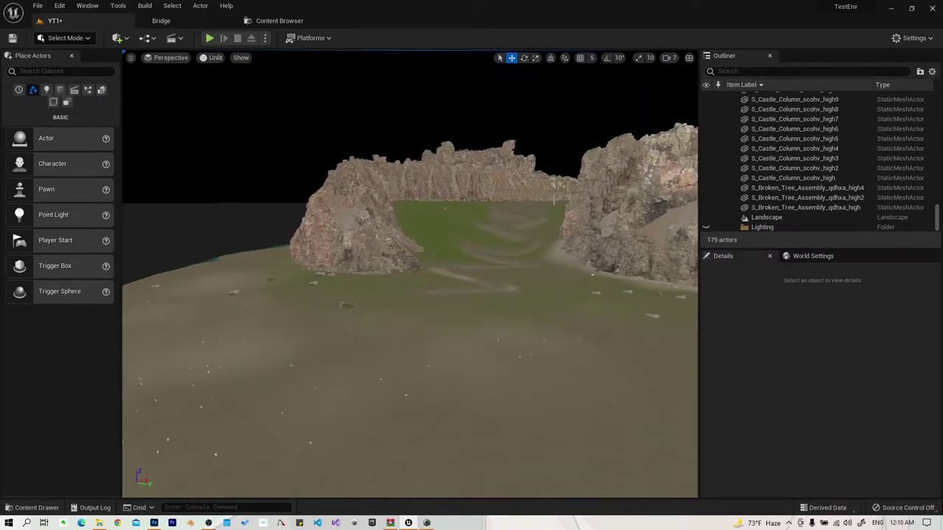
{"action": "left_click", "coordinate": [762, 228]}
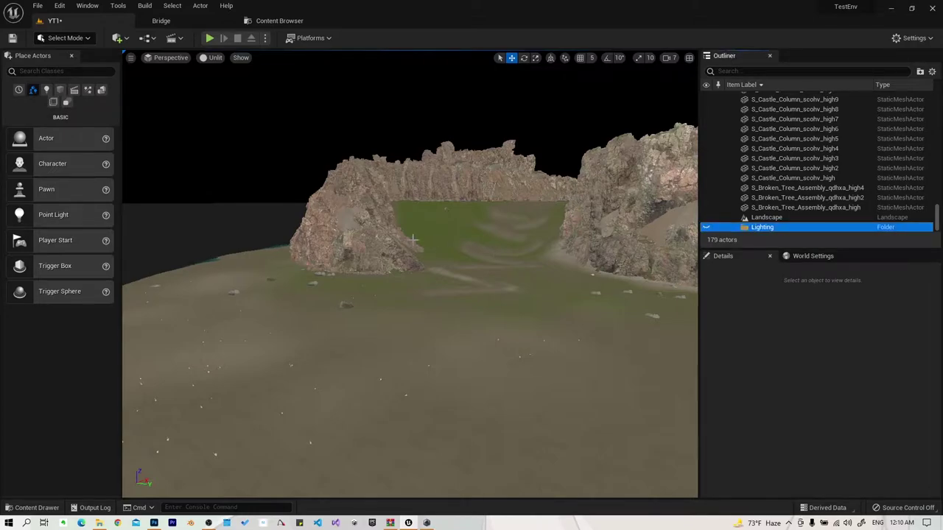
- Place a PostProcessVolume from Quick Add > Volumes into the scene
{"action": "left_click", "coordinate": [122, 42]}
{"action": "mouse_move", "coordinate": [155, 172]}
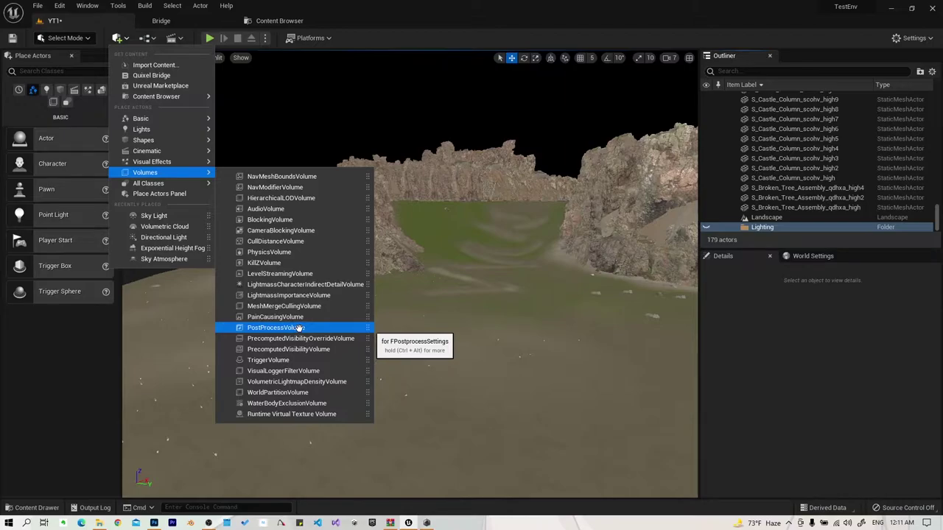
{"action": "mouse_move", "coordinate": [298, 327]}
{"action": "left_mouse_down"}
{"action": "mouse_move", "coordinate": [442, 293]}
{"action": "mouse_move", "coordinate": [445, 220]}
{"action": "left_mouse_up"}
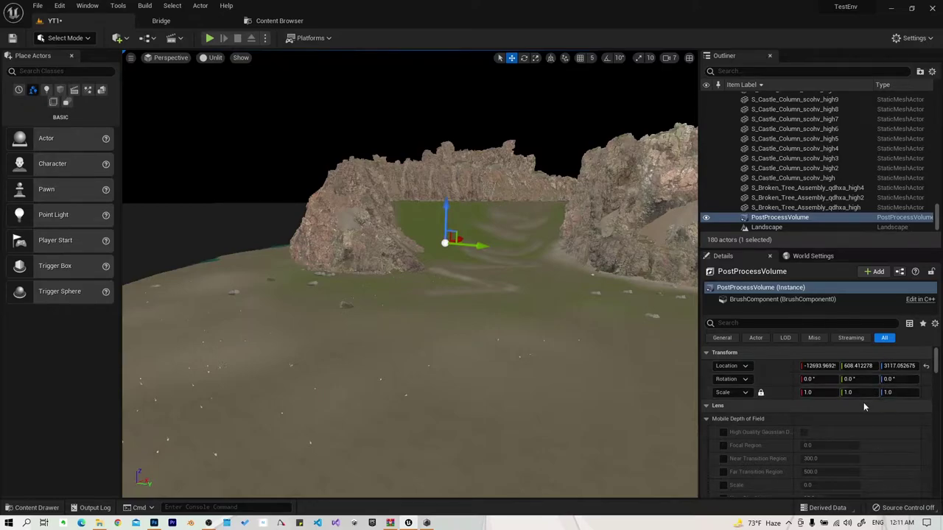
- Enable the exposure Min and Max Brightness overrides and set both to 1.0
{"action": "left_click", "coordinate": [753, 323]}
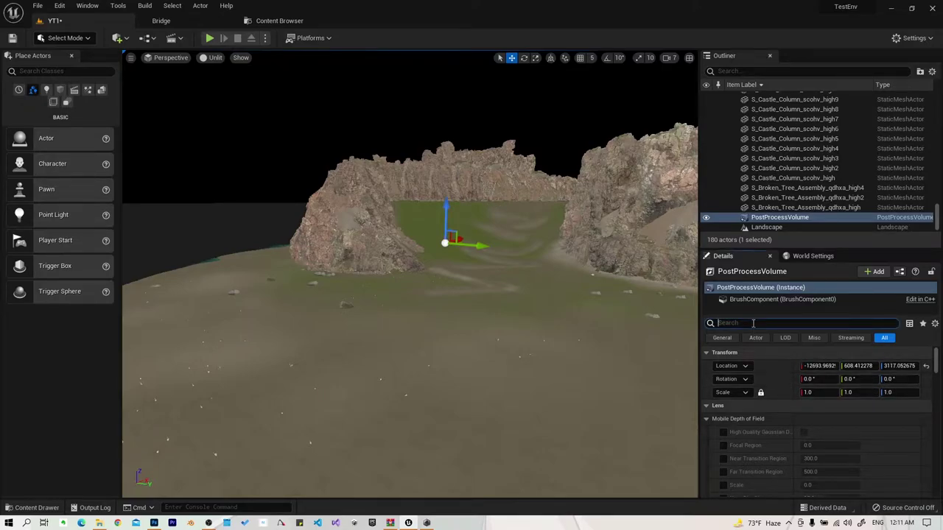
{"action": "type", "text": "exposure"}
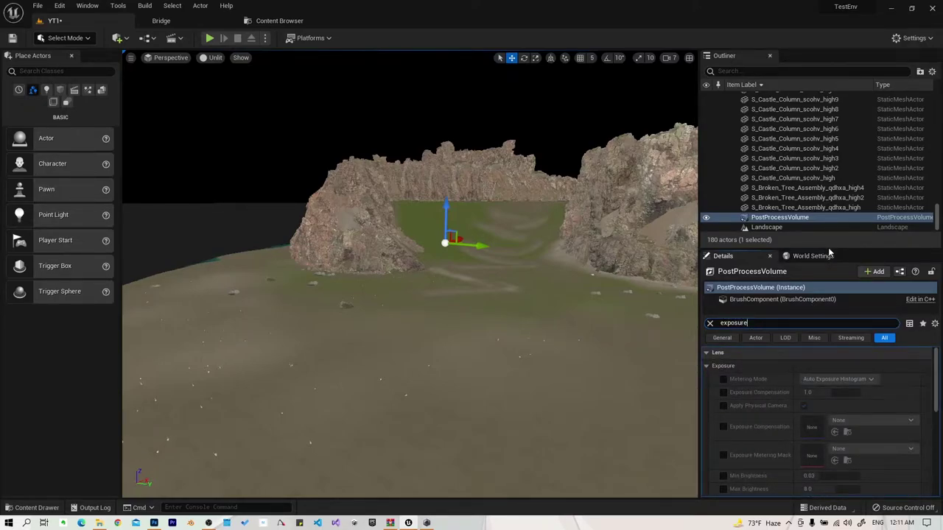
{"action": "left_click_drag", "start_coordinate": [829, 249], "coordinate": [826, 153]}
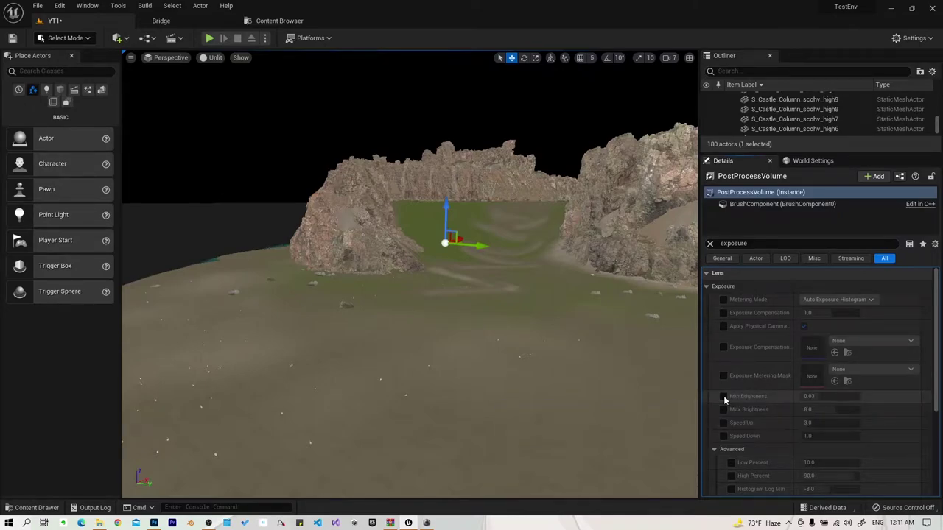
{"action": "left_click", "coordinate": [723, 397]}
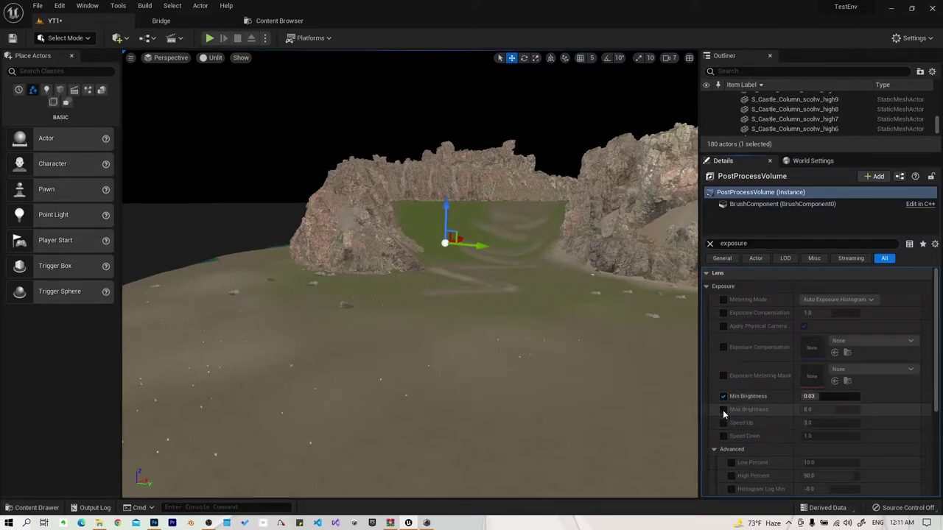
{"action": "left_click", "coordinate": [723, 410]}
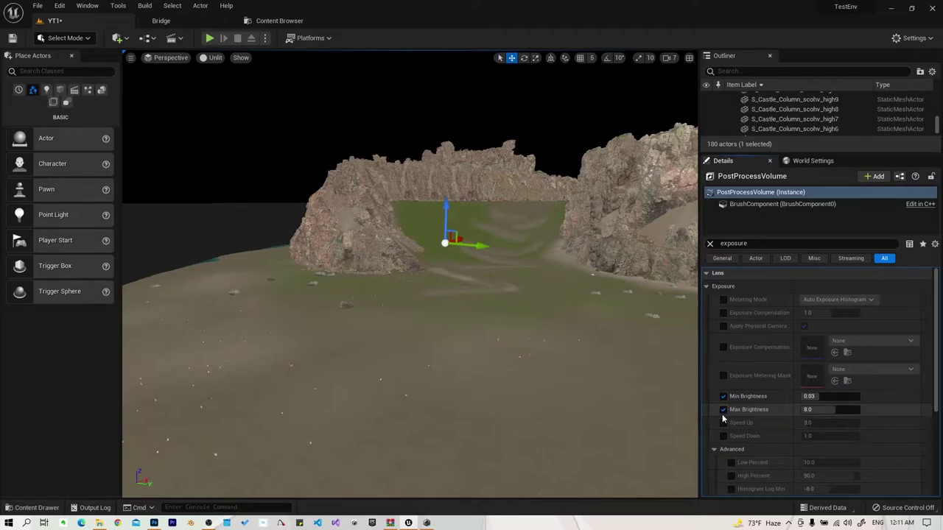
{"action": "left_click", "coordinate": [831, 397]}
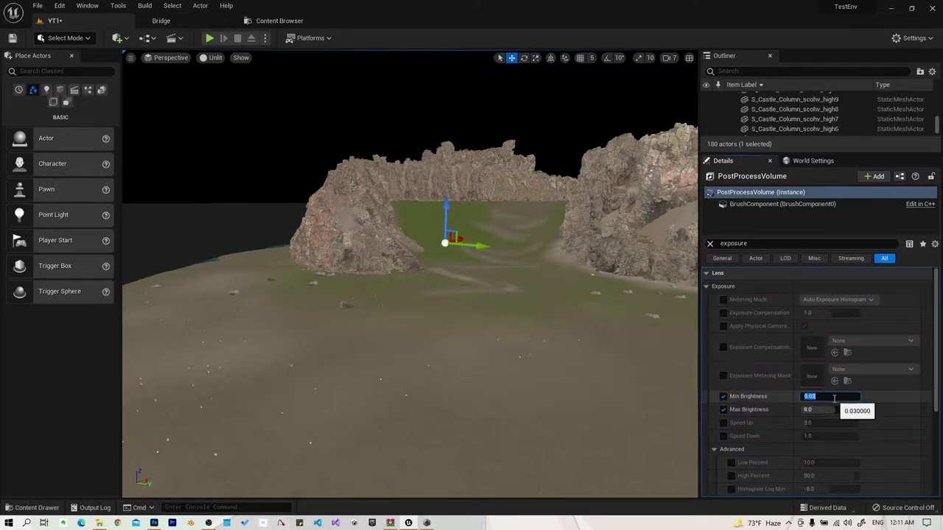
{"action": "type", "text": "1"}
{"action": "left_click", "coordinate": [844, 409]}
{"action": "type", "text": "1"}
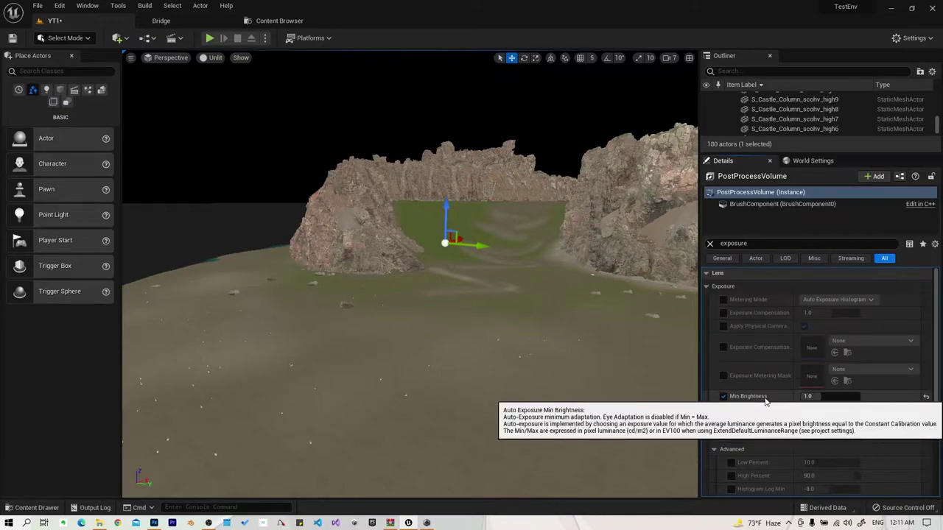
{"action": "key", "text": "Return"}
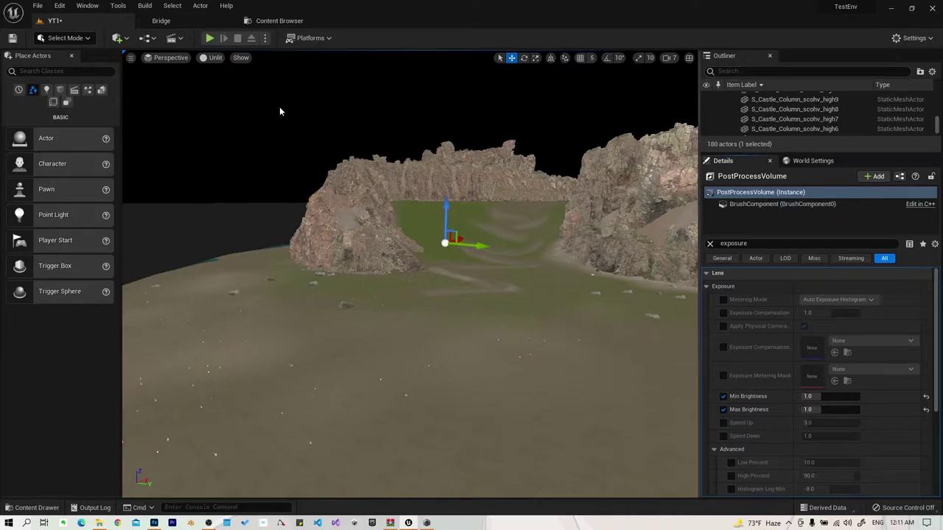
- Filter the PostProcessVolume's Details for 'ini' and enable Infinite Extent (Unbound)
{"action": "left_click", "coordinate": [123, 41]}
{"action": "mouse_move", "coordinate": [144, 95]}
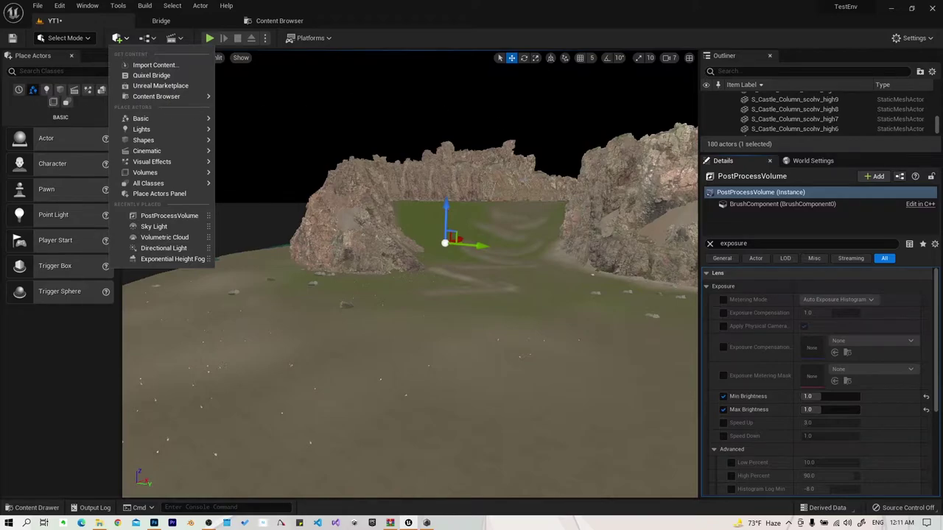
{"action": "left_click", "coordinate": [711, 244]}
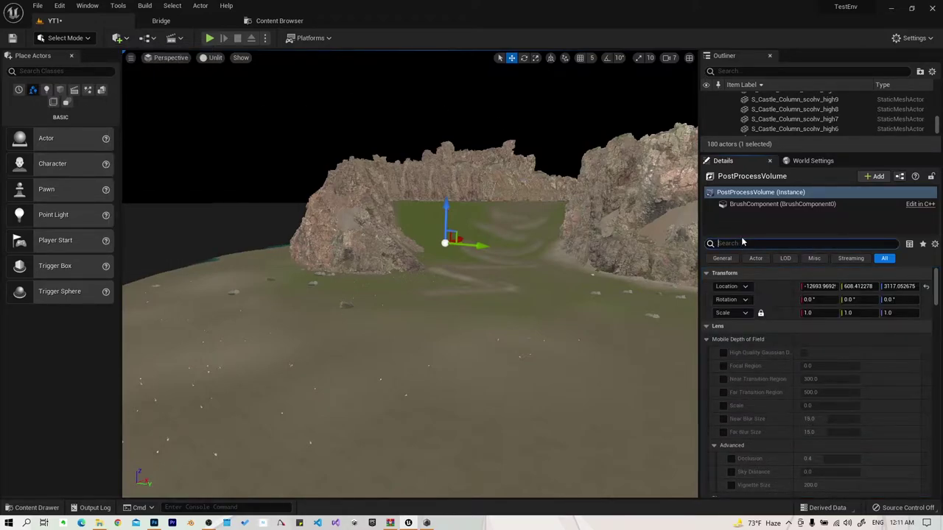
{"action": "type", "text": "ini"}
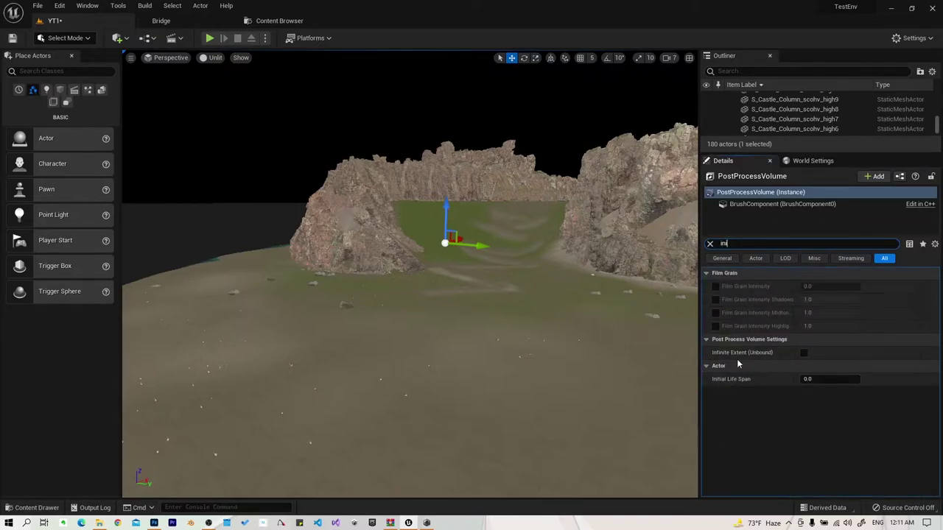
{"action": "left_click", "coordinate": [804, 353]}
{"action": "right_click_drag", "start_coordinate": [456, 204], "coordinate": [372, 210]}
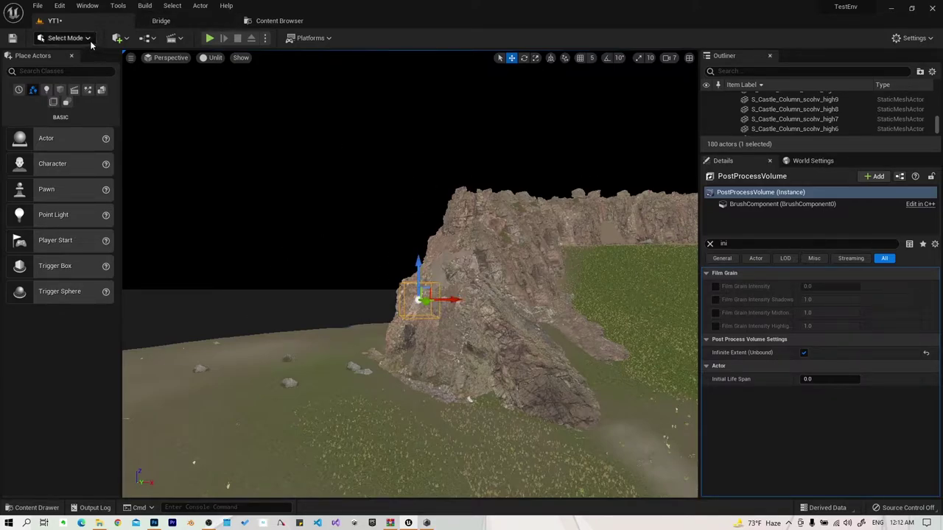
- Drag a Sky Atmosphere from Quick Add > Visual Effects into the scene beside the left cliff
{"action": "left_click", "coordinate": [123, 42]}
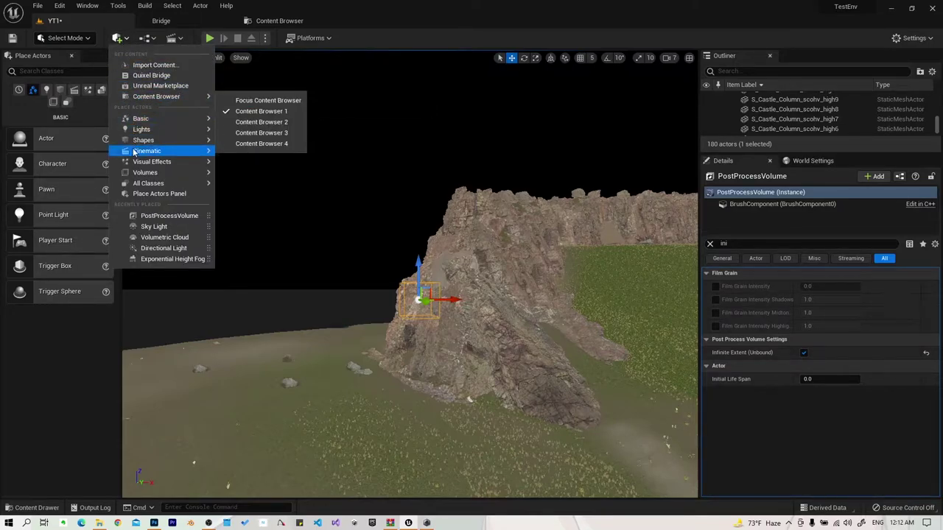
{"action": "mouse_move", "coordinate": [145, 177]}
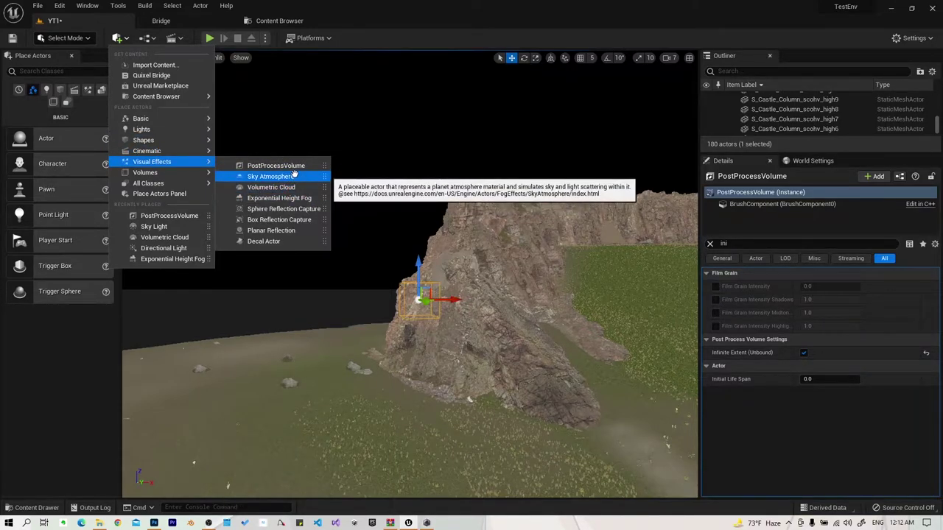
{"action": "left_click_drag", "start_coordinate": [293, 176], "coordinate": [517, 365]}
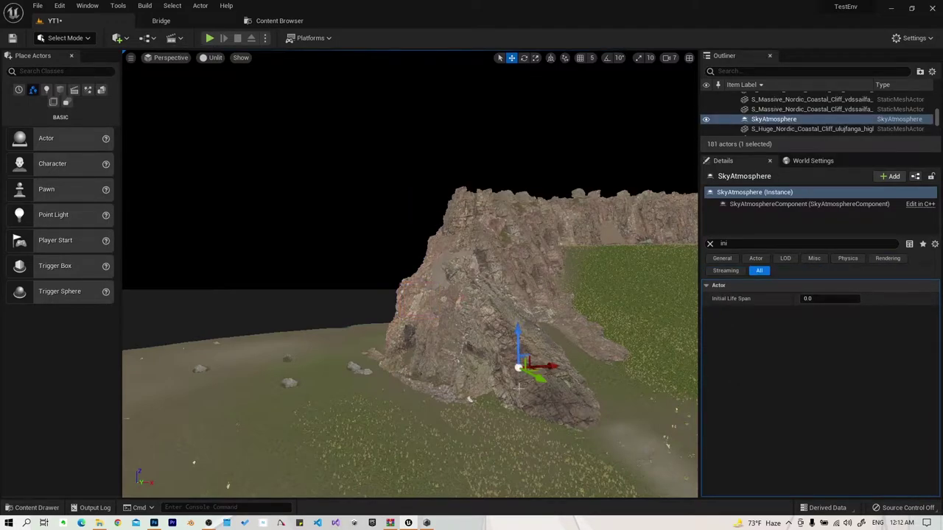
{"action": "left_click", "coordinate": [709, 244]}
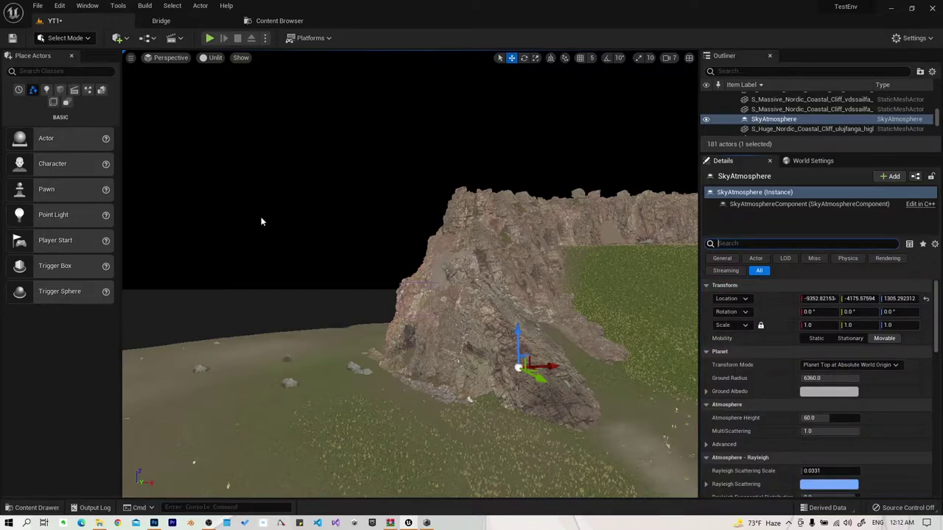
{"action": "left_click", "coordinate": [122, 39]}
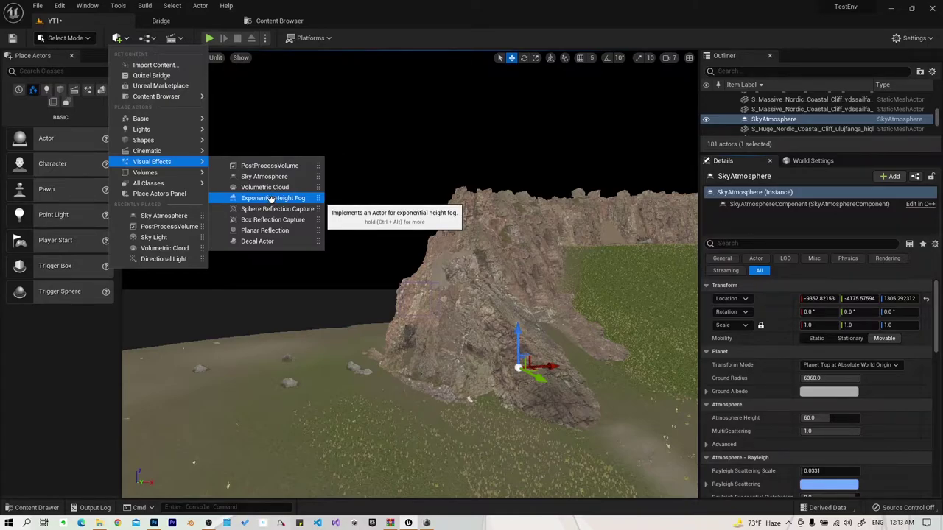
- Place an Exponential Height Fog in the scene and raise it above the ground
{"action": "left_click_drag", "start_coordinate": [272, 200], "coordinate": [404, 440]}
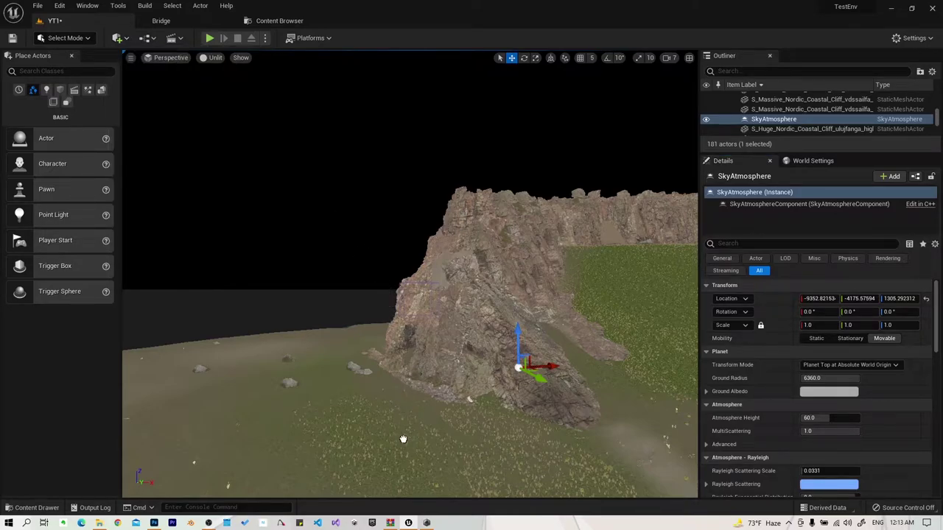
{"action": "left_click_drag", "start_coordinate": [402, 403], "coordinate": [403, 302]}
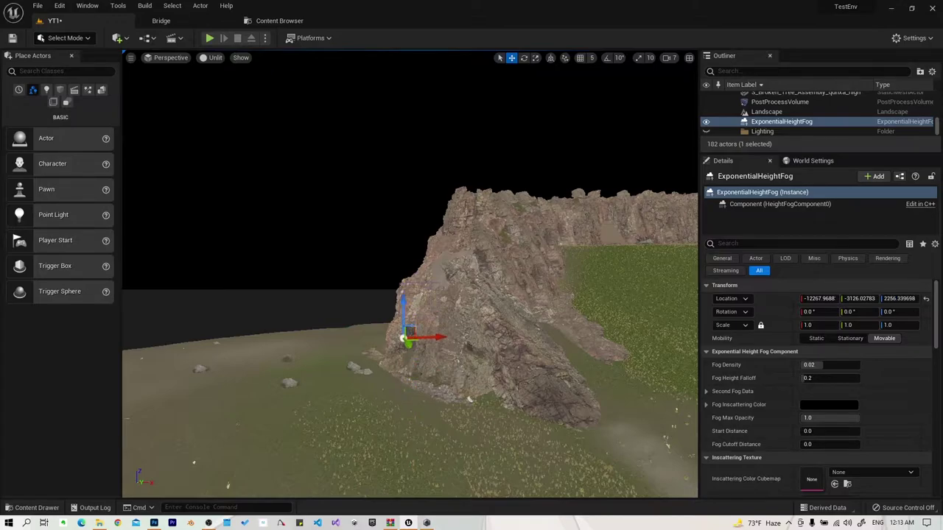
{"action": "left_click_drag", "start_coordinate": [432, 390], "coordinate": [435, 385]}
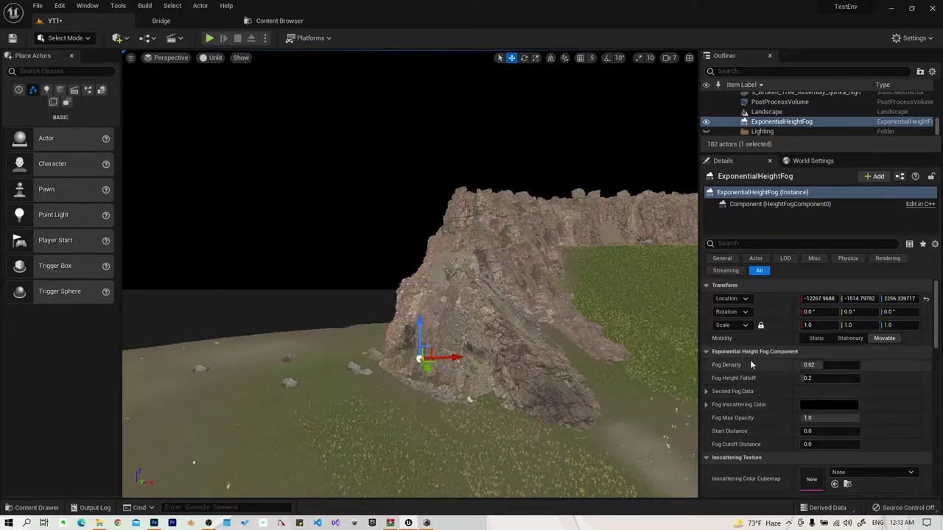
- Set Fog Density to 0.001 and the Fog Inscattering Color to white
{"action": "left_click", "coordinate": [823, 365]}
{"action": "type", "text": "0.001"}
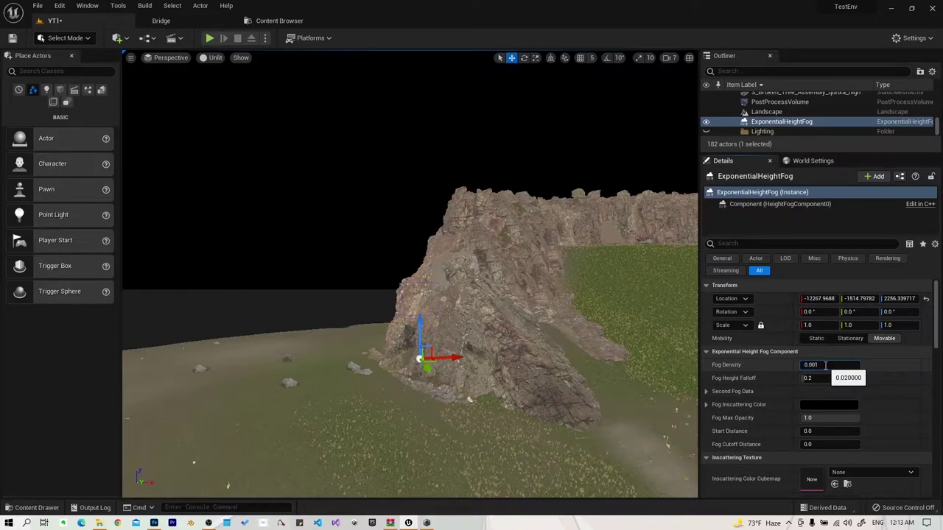
{"action": "key", "text": "Return"}
{"action": "left_click", "coordinate": [810, 378]}
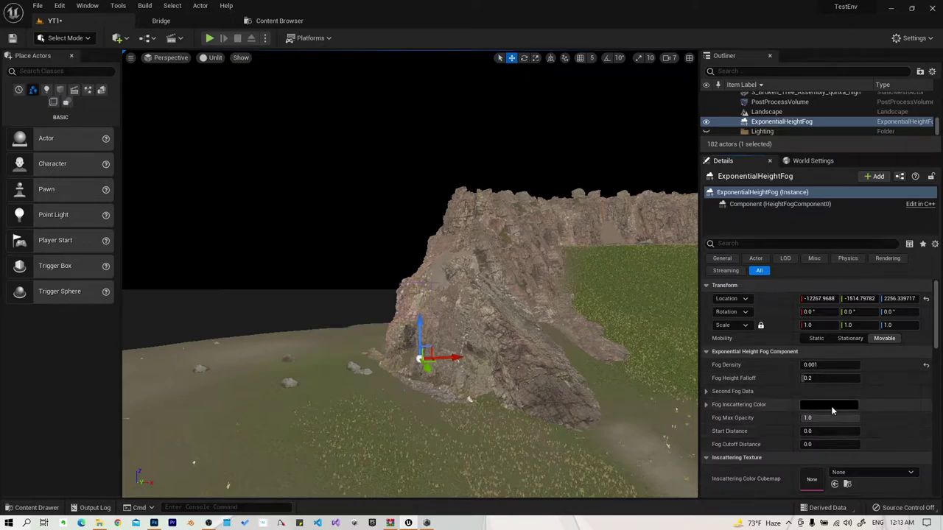
{"action": "left_click", "coordinate": [831, 406]}
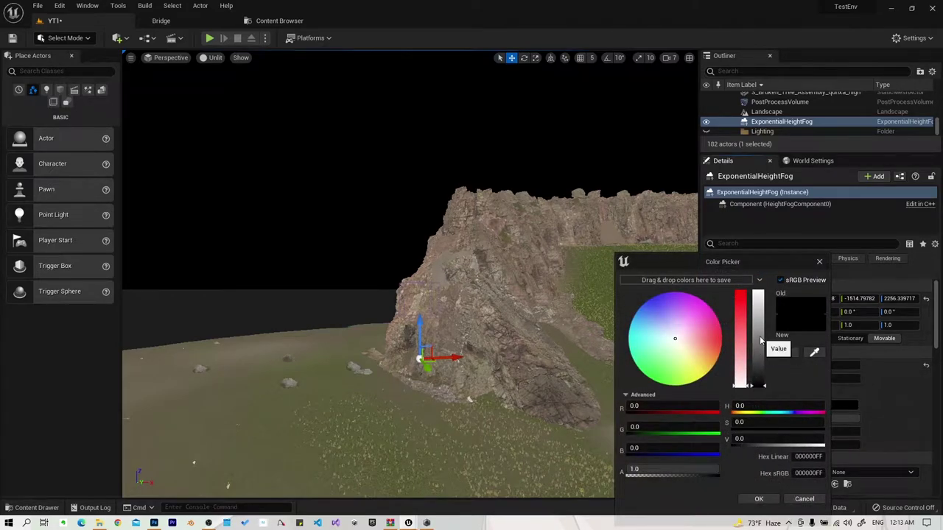
{"action": "left_click_drag", "start_coordinate": [758, 354], "coordinate": [770, 274]}
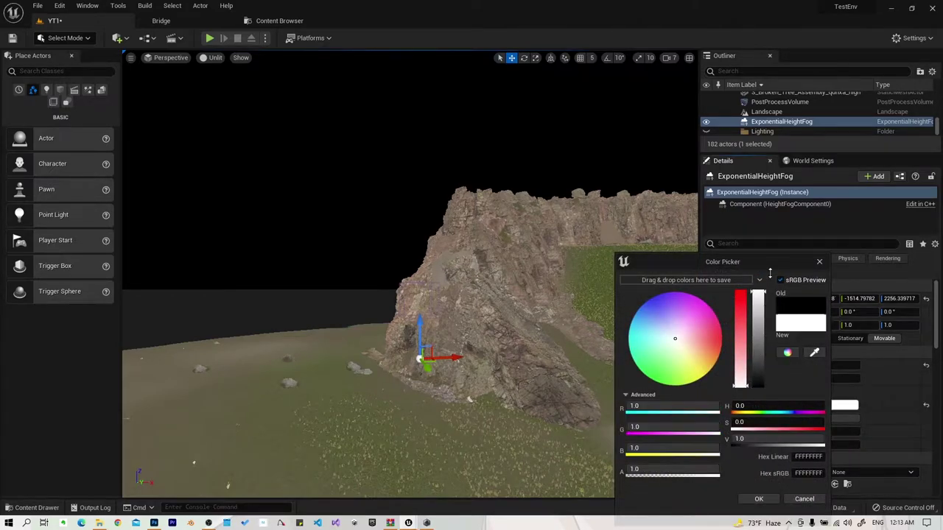
{"action": "left_click", "coordinate": [759, 499]}
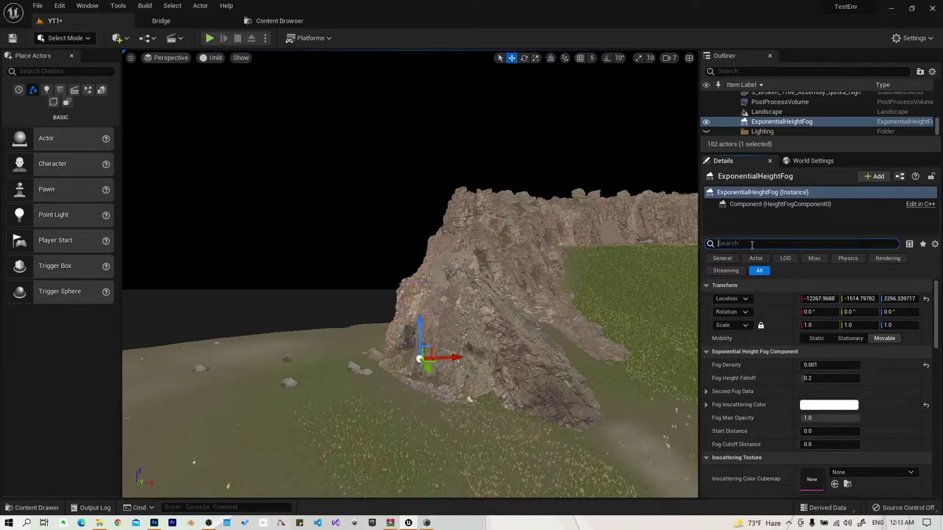
- Enable Volumetric Fog on the ExponentialHeightFog, toggling it off and on to compare
{"action": "type", "text": "volum"}
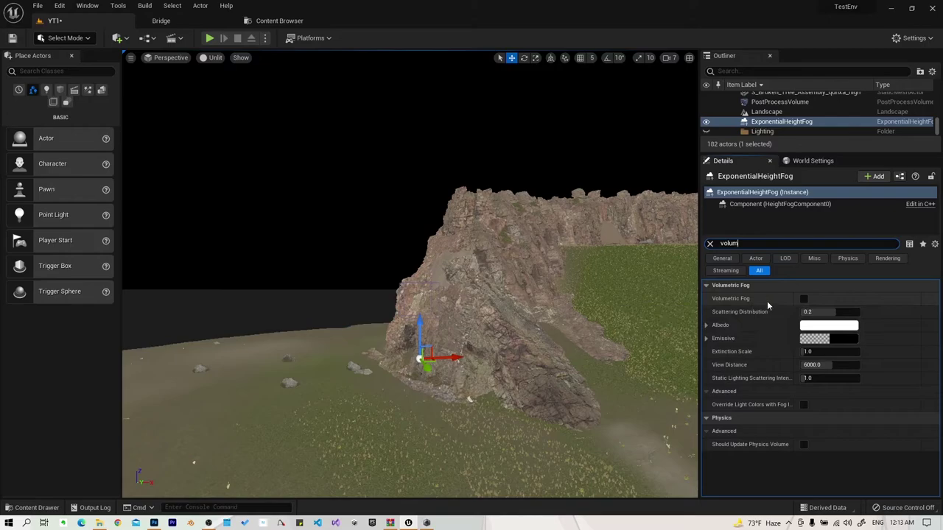
{"action": "left_click", "coordinate": [804, 299]}
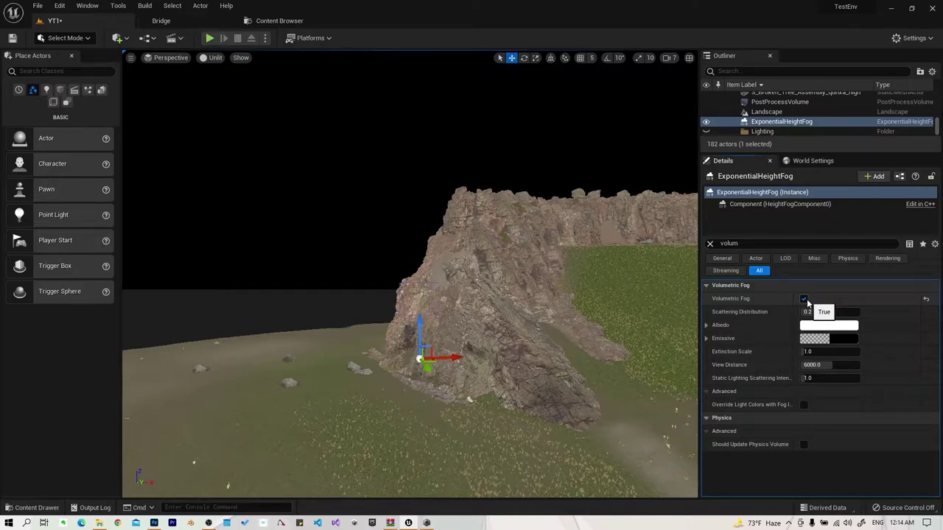
{"action": "right_click_drag", "start_coordinate": [413, 280], "coordinate": [442, 257]}
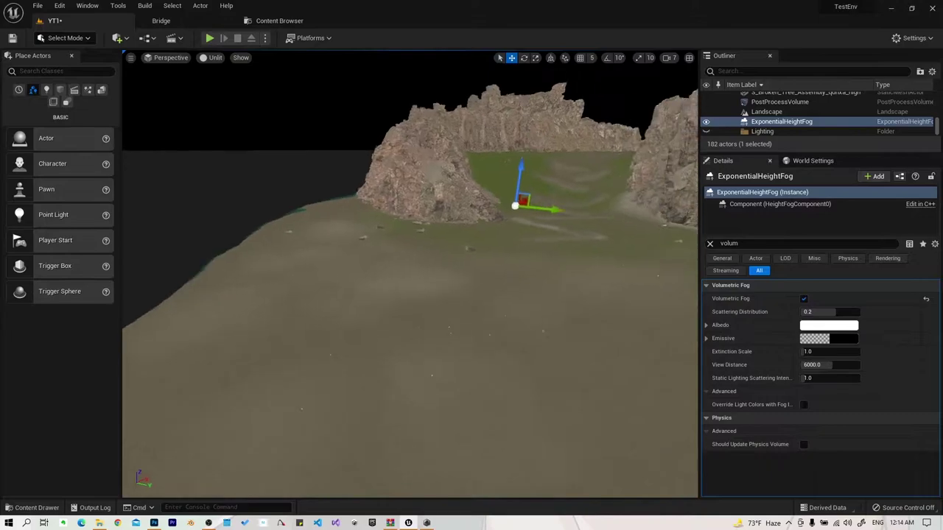
{"action": "right_click_drag", "start_coordinate": [327, 478], "coordinate": [327, 456]}
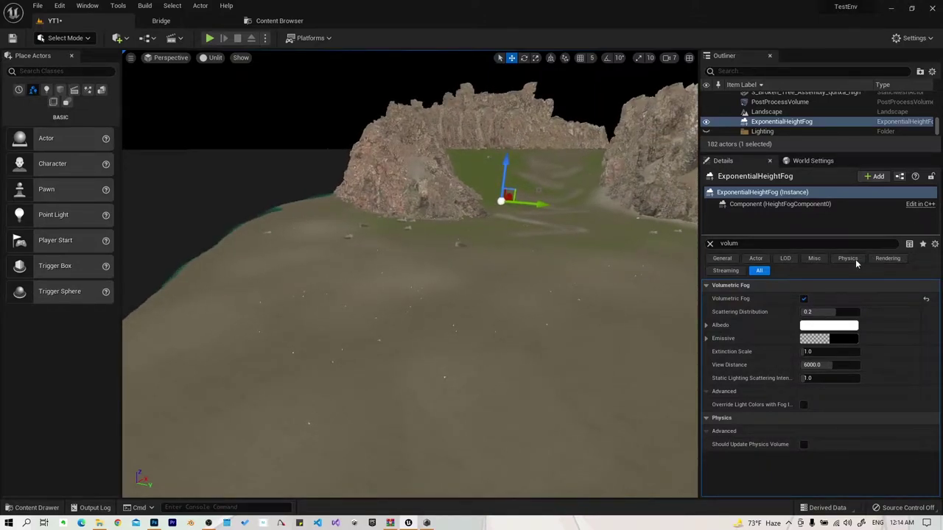
{"action": "left_click", "coordinate": [803, 299]}
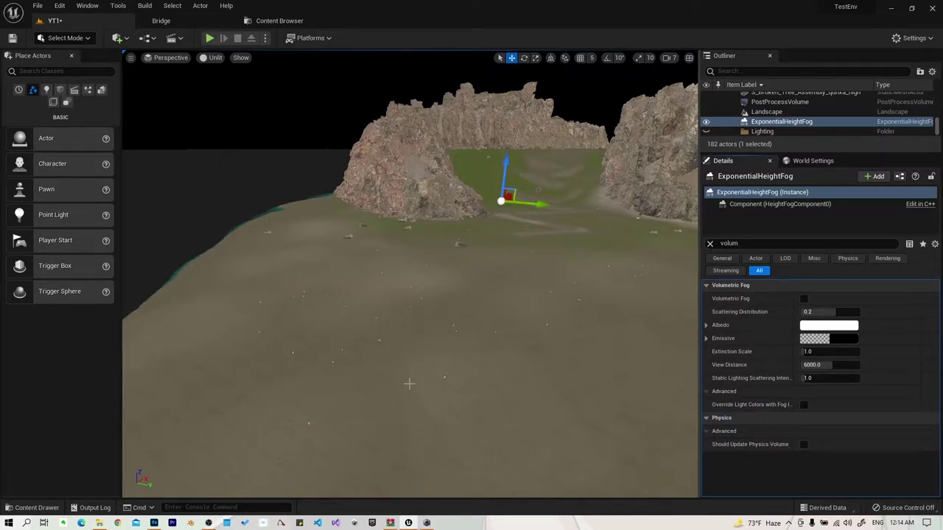
{"action": "left_click", "coordinate": [804, 299]}
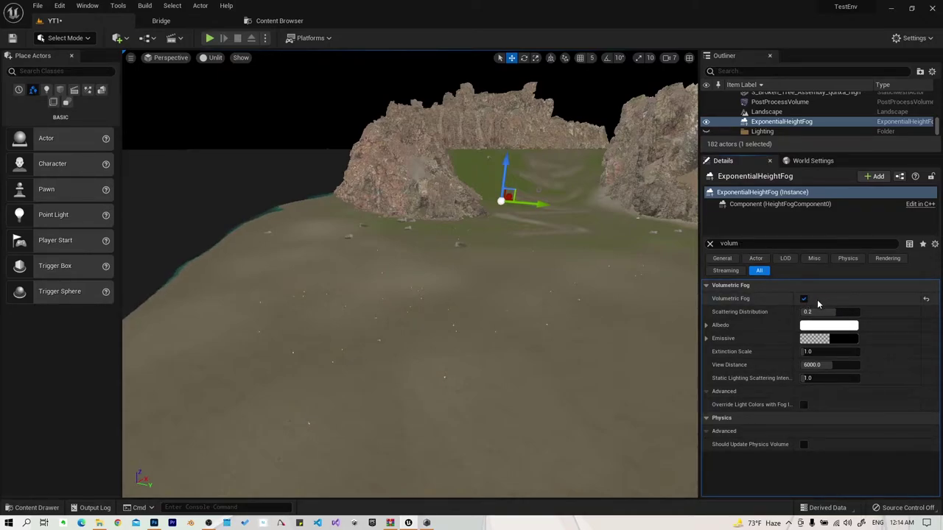
- Place a Directional Light from Quick Add > Lights onto the beach
{"action": "left_click", "coordinate": [118, 38]}
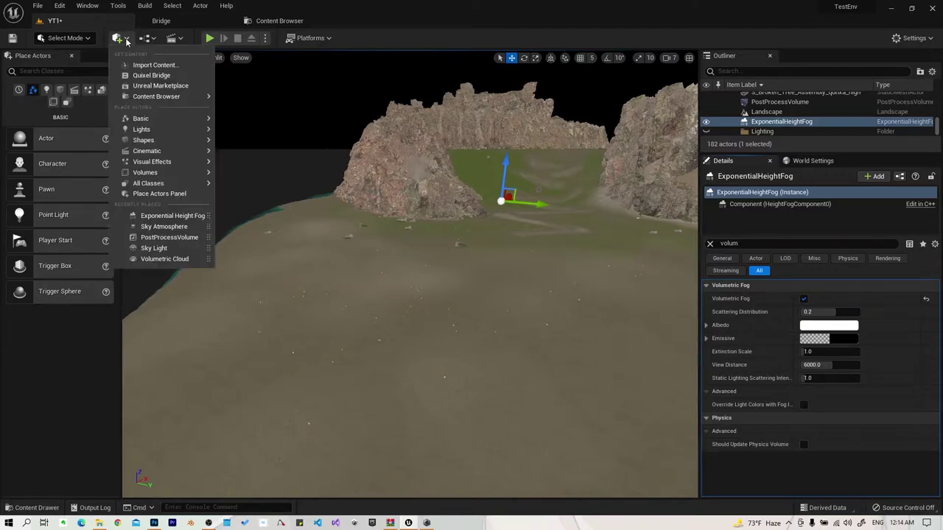
{"action": "mouse_move", "coordinate": [152, 140]}
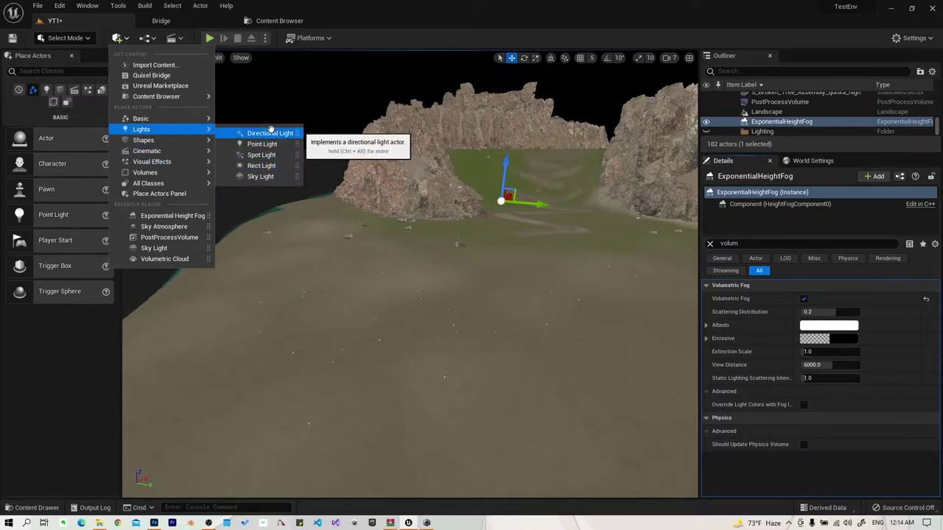
{"action": "left_click", "coordinate": [411, 177]}
{"action": "left_click_drag", "start_coordinate": [411, 177], "coordinate": [452, 264]}
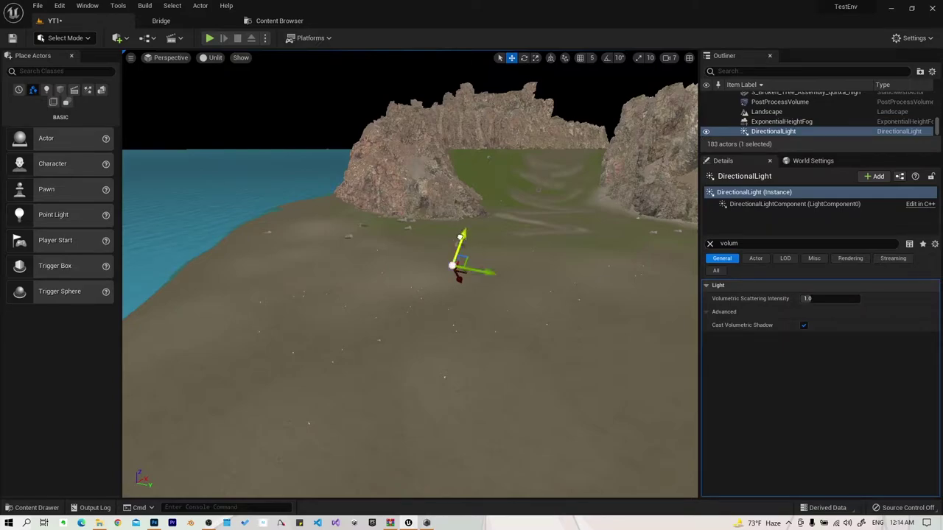
{"action": "mouse_move", "coordinate": [587, 284]}
{"action": "right_mouse_down"}
{"action": "mouse_move", "coordinate": [516, 287]}
{"action": "mouse_move", "coordinate": [573, 282]}
{"action": "right_mouse_up"}
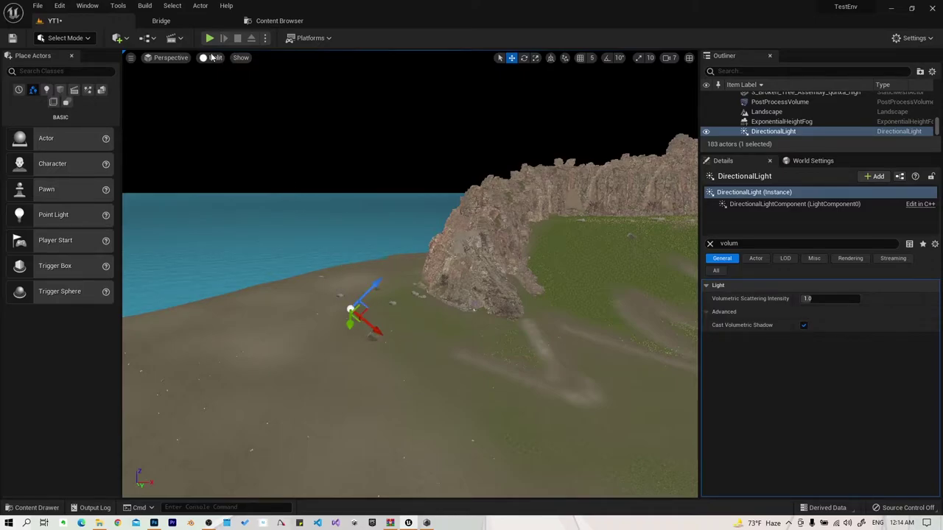
{"action": "left_click", "coordinate": [213, 58]}
- Switch the viewport to Lit shading and look over the beach toward the cliff
{"action": "left_click", "coordinate": [234, 84]}
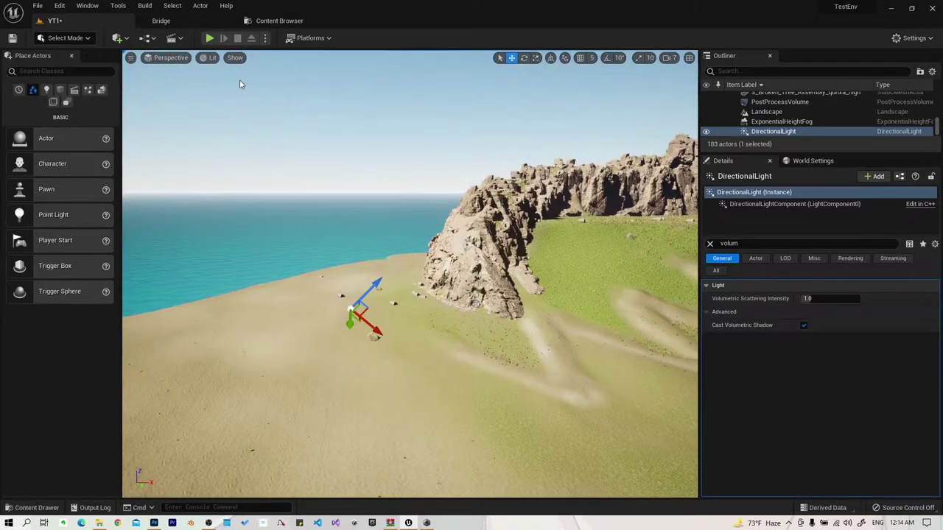
{"action": "mouse_move", "coordinate": [359, 332]}
{"action": "right_mouse_down"}
{"action": "mouse_move", "coordinate": [346, 221]}
{"action": "mouse_move", "coordinate": [346, 316]}
{"action": "right_mouse_up"}
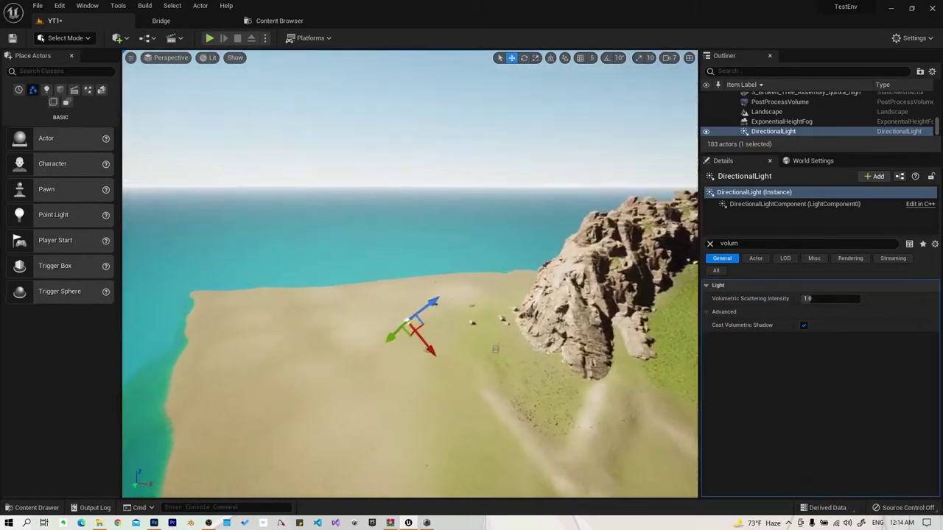
{"action": "mouse_move", "coordinate": [346, 317]}
{"action": "right_mouse_down"}
{"action": "mouse_move", "coordinate": [439, 396]}
{"action": "mouse_move", "coordinate": [479, 392]}
{"action": "right_mouse_up"}
- Rotate the directional light from a low sunset angle up to bright midday light
{"action": "key", "text": "e"}
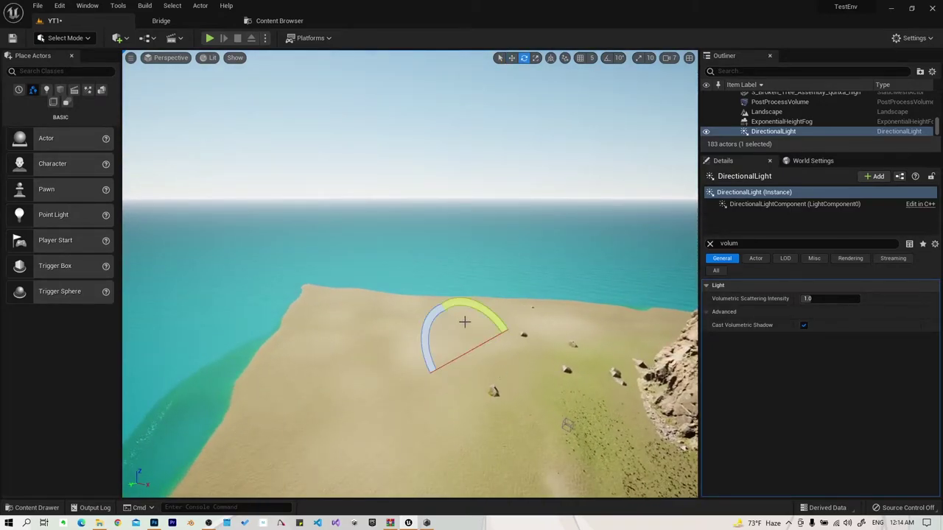
{"action": "left_click_drag", "start_coordinate": [483, 311], "coordinate": [505, 404]}
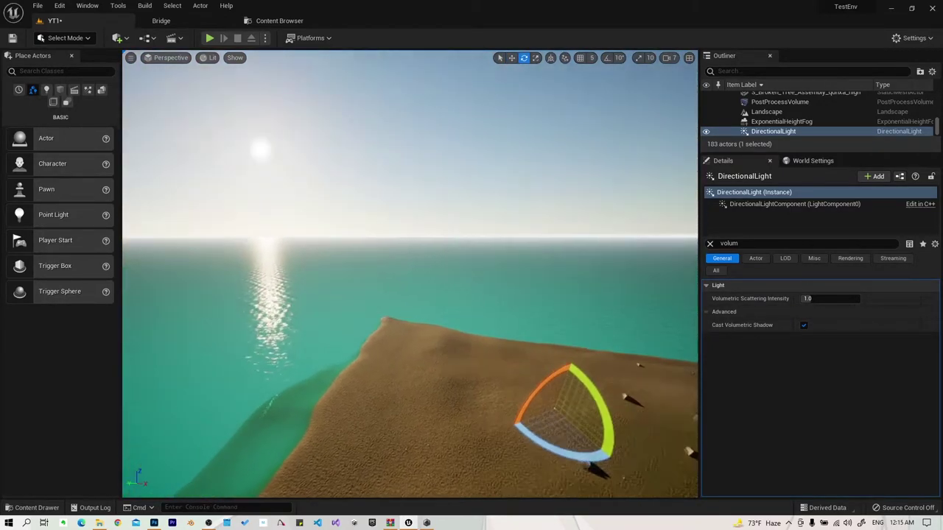
{"action": "right_click_drag", "start_coordinate": [586, 436], "coordinate": [560, 420]}
{"action": "left_click_drag", "start_coordinate": [645, 442], "coordinate": [644, 435]}
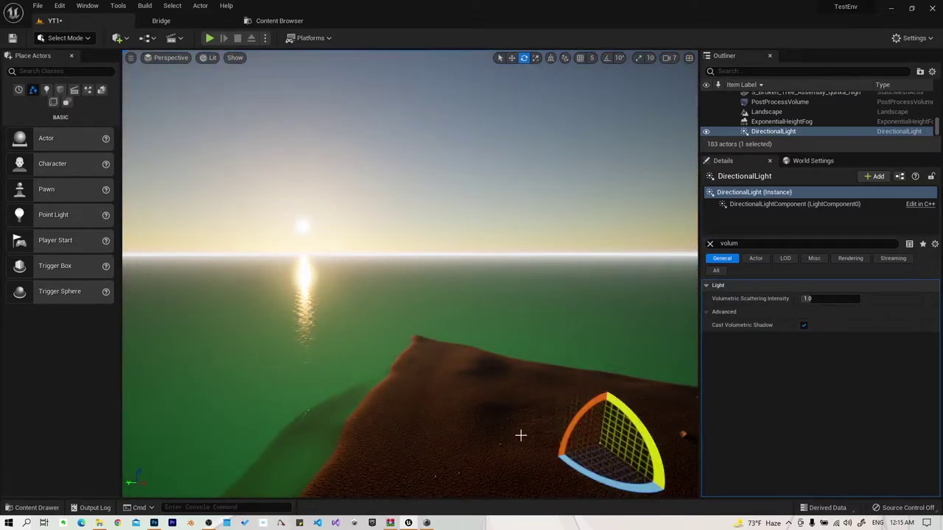
{"action": "mouse_move", "coordinate": [521, 435]}
{"action": "right_mouse_down"}
{"action": "mouse_move", "coordinate": [471, 413]}
{"action": "mouse_move", "coordinate": [427, 412]}
{"action": "right_mouse_up"}
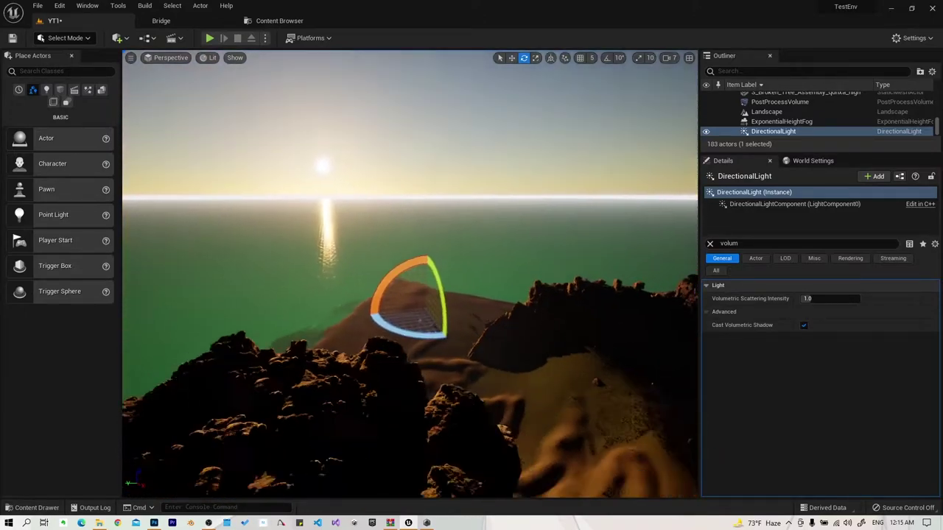
{"action": "right_click_drag", "start_coordinate": [442, 314], "coordinate": [443, 315]}
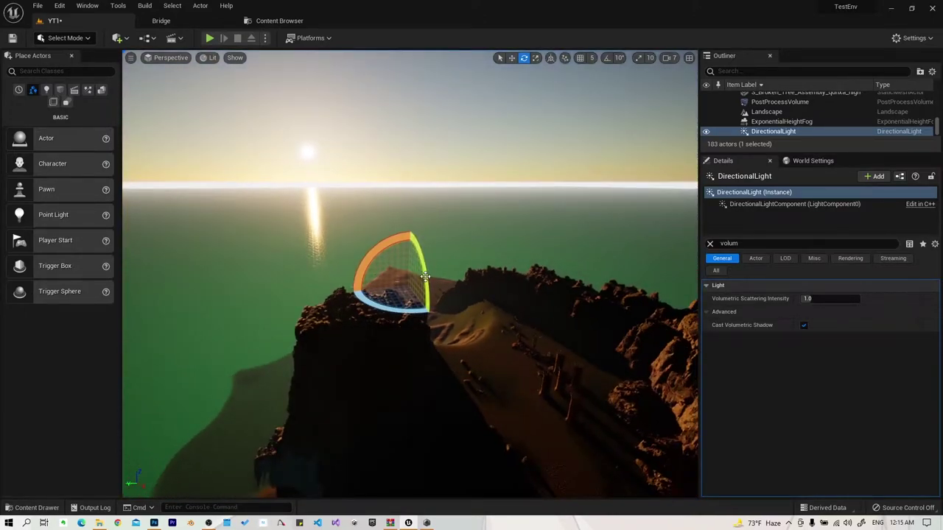
{"action": "mouse_move", "coordinate": [426, 277]}
{"action": "left_mouse_down"}
{"action": "mouse_move", "coordinate": [427, 318]}
{"action": "mouse_move", "coordinate": [378, 315]}
{"action": "mouse_move", "coordinate": [435, 280]}
{"action": "mouse_move", "coordinate": [442, 355]}
{"action": "mouse_move", "coordinate": [433, 375]}
{"action": "left_mouse_up"}
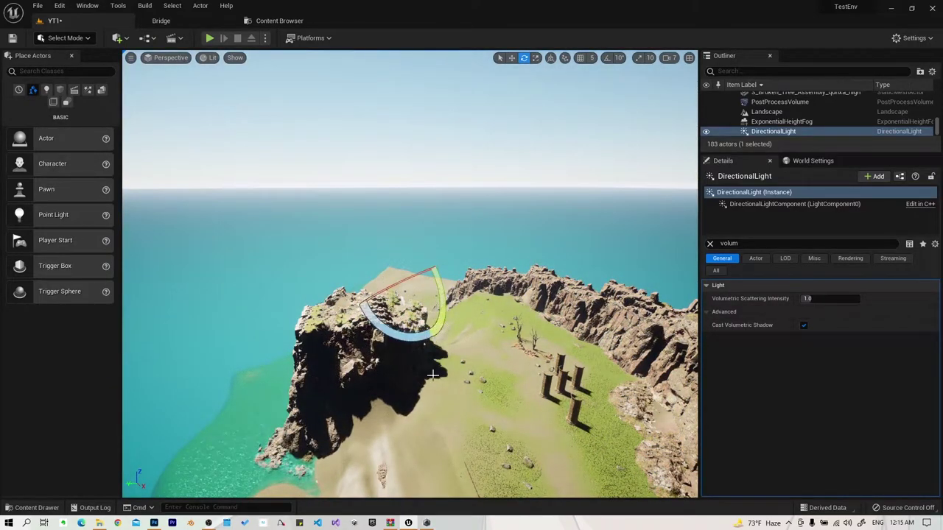
{"action": "right_click_drag", "start_coordinate": [505, 409], "coordinate": [472, 317]}
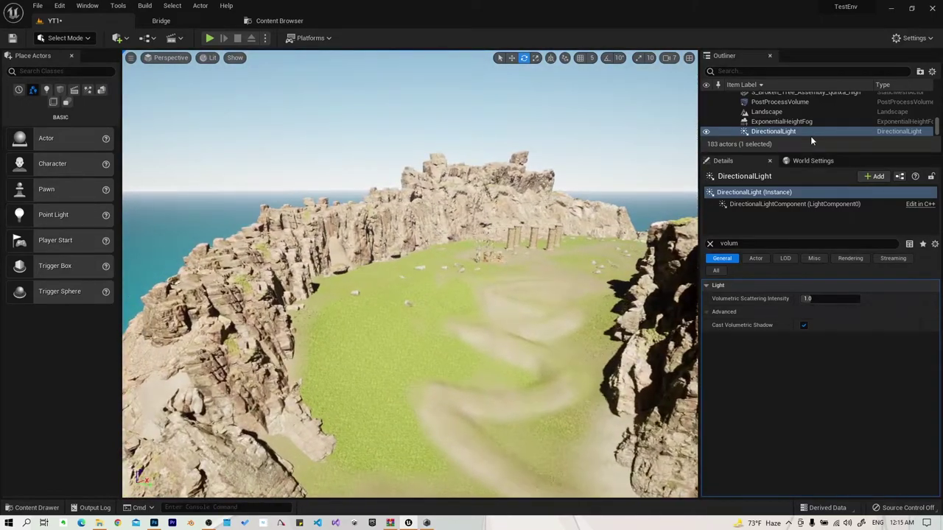
- Set the DirectionalLight Intensity to 7 lux, briefly trying 6 before returning to 7
{"action": "left_click", "coordinate": [710, 244]}
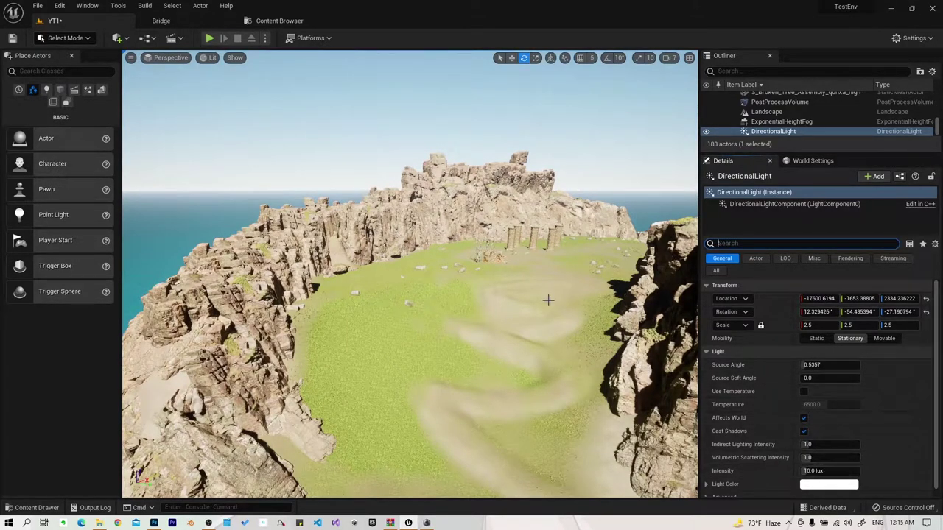
{"action": "mouse_move", "coordinate": [547, 299]}
{"action": "right_mouse_down"}
{"action": "mouse_move", "coordinate": [516, 324]}
{"action": "mouse_move", "coordinate": [515, 280]}
{"action": "right_mouse_up"}
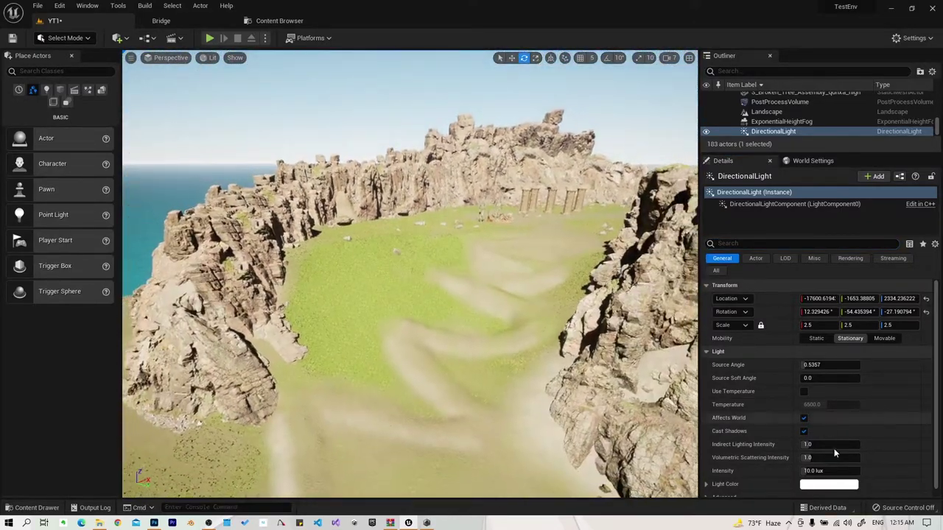
{"action": "left_click", "coordinate": [830, 470]}
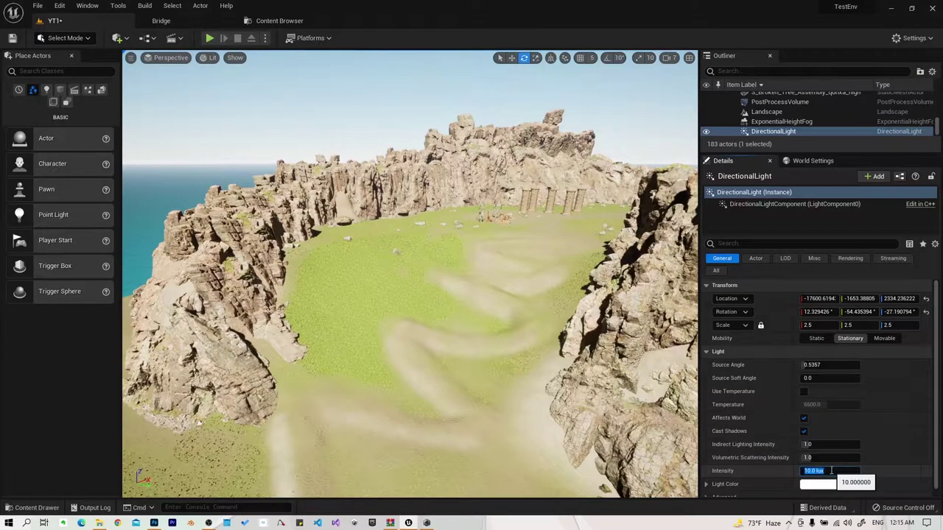
{"action": "type", "text": "7"}
{"action": "key", "text": "Return"}
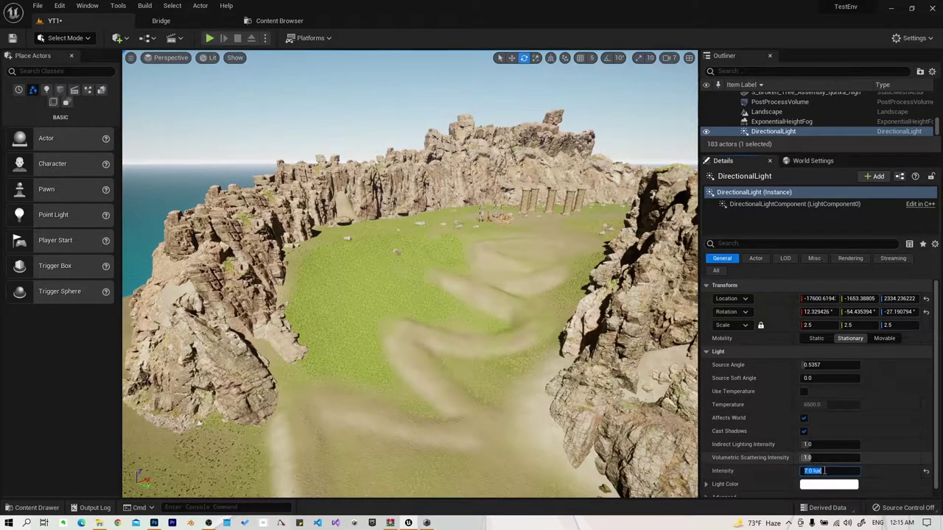
{"action": "type", "text": "6"}
{"action": "key", "text": "Return"}
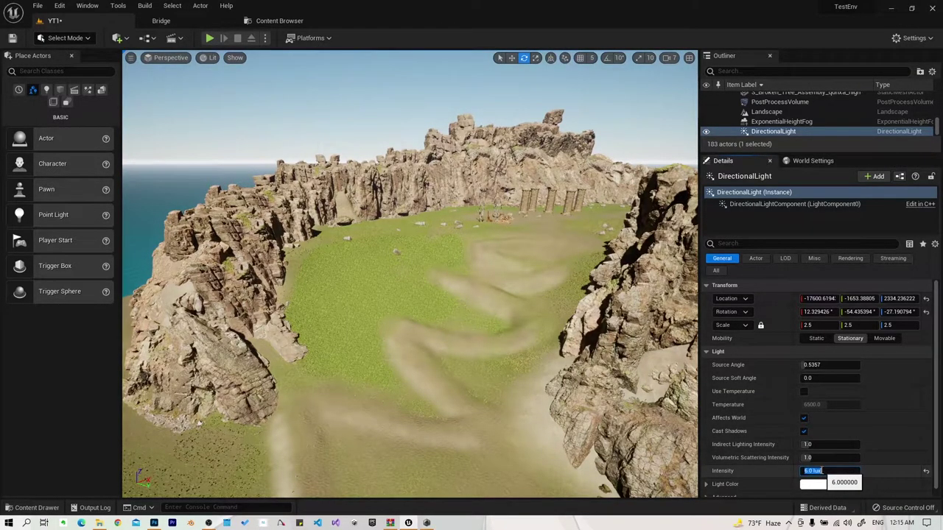
{"action": "type", "text": "7"}
{"action": "key", "text": "Return"}
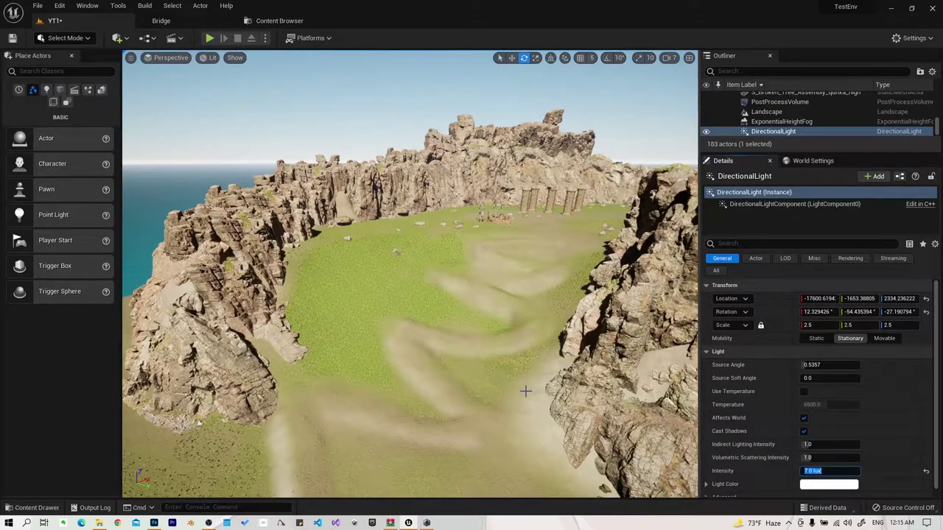
{"action": "left_click", "coordinate": [749, 244]}
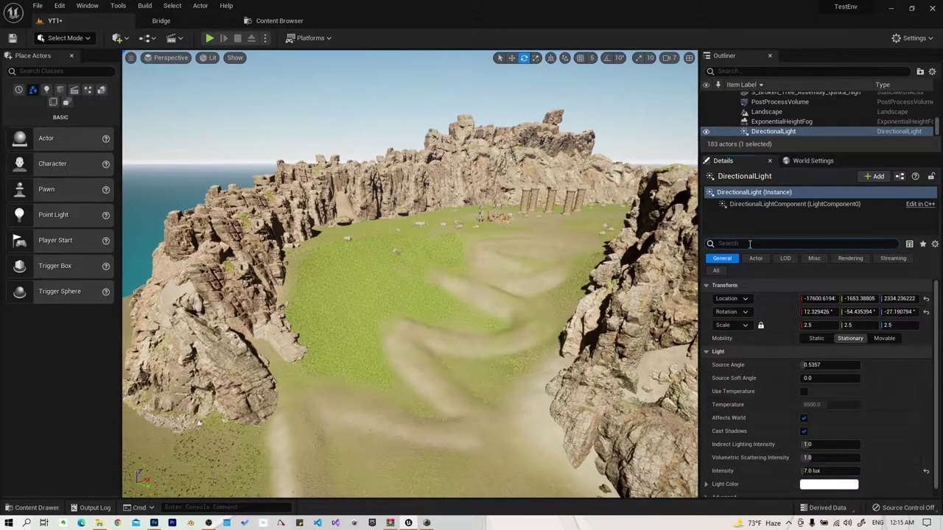
{"action": "type", "text": "atmo"}
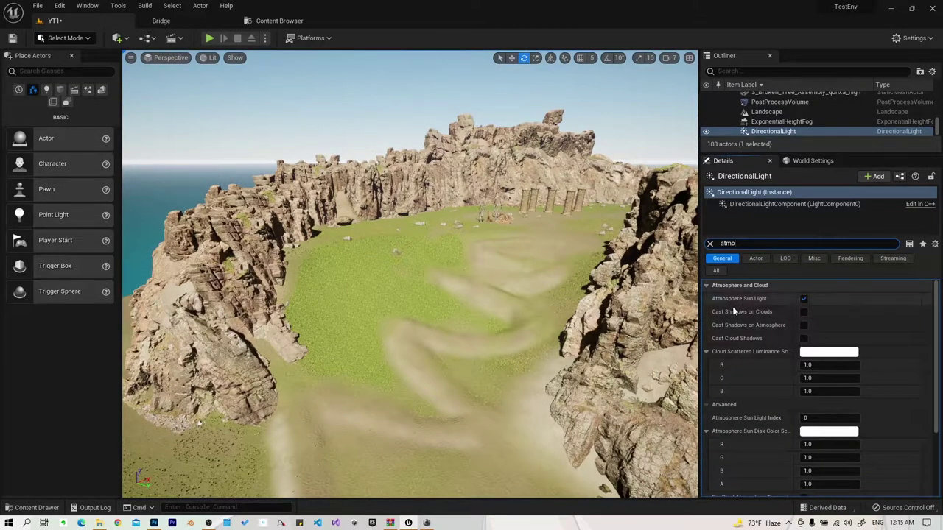
{"action": "left_click", "coordinate": [804, 300]}
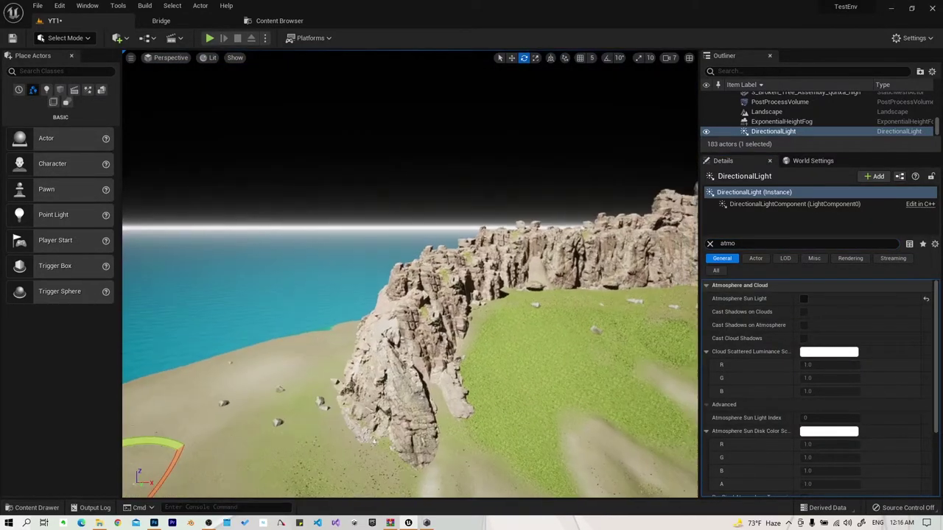
{"action": "right_click_drag", "start_coordinate": [409, 339], "coordinate": [402, 332]}
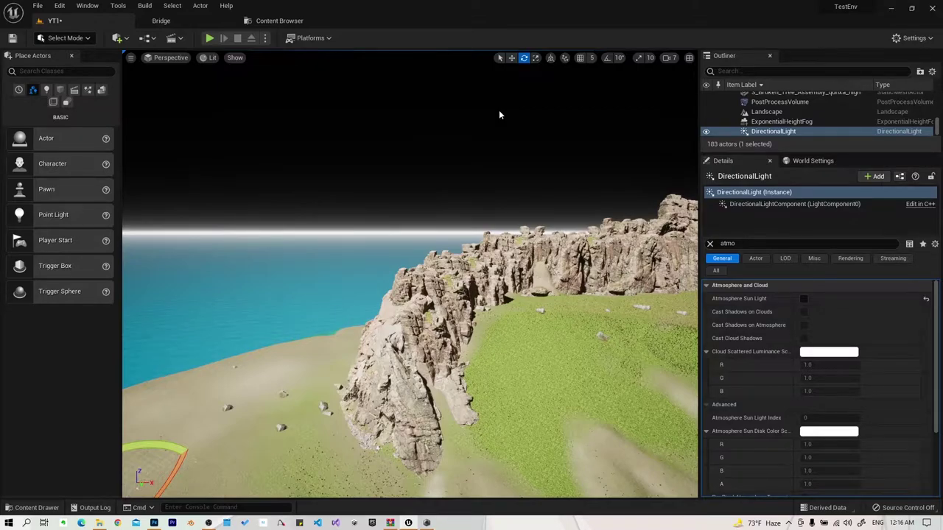
{"action": "left_click", "coordinate": [804, 300]}
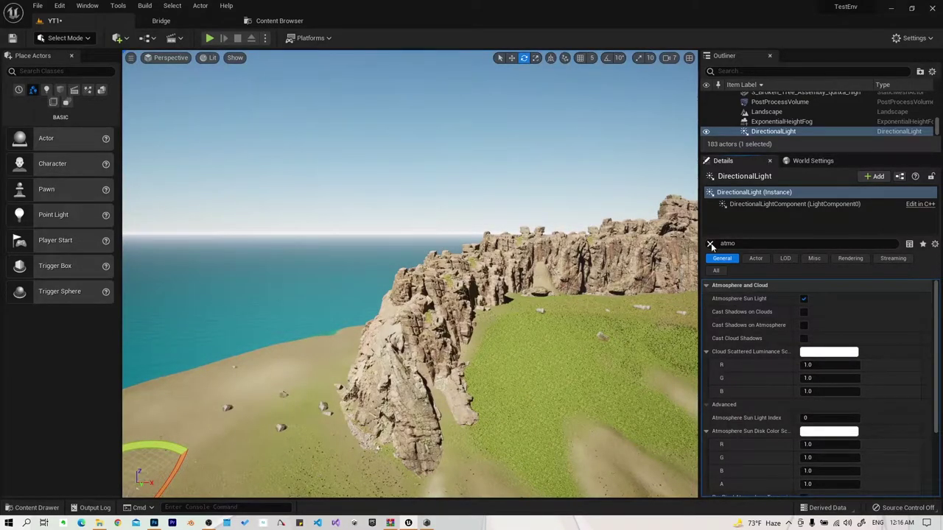
{"action": "left_click", "coordinate": [711, 244]}
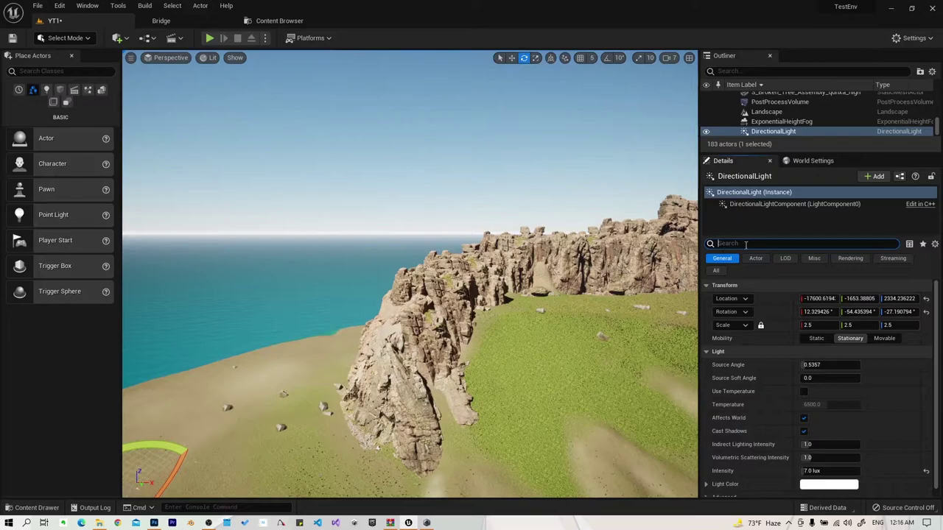
- Search the Outliner for 'fog' and select the ExponentialHeightFog
{"action": "left_click", "coordinate": [789, 71]}
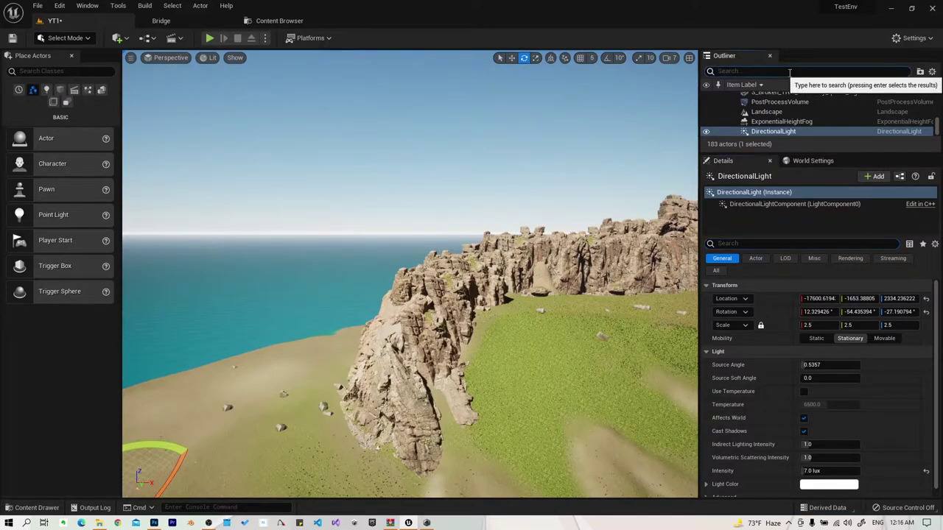
{"action": "type", "text": "fog"}
{"action": "key", "text": "Return"}
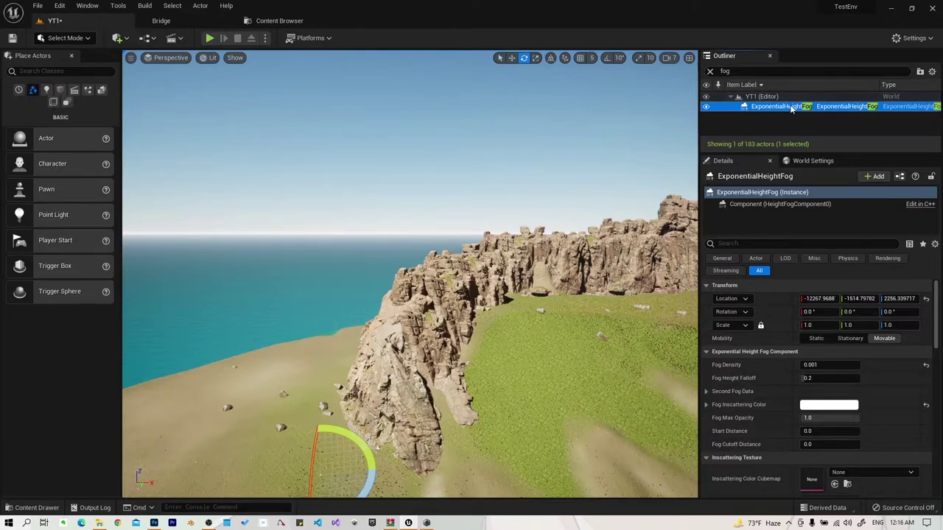
{"action": "key", "text": "F2"}
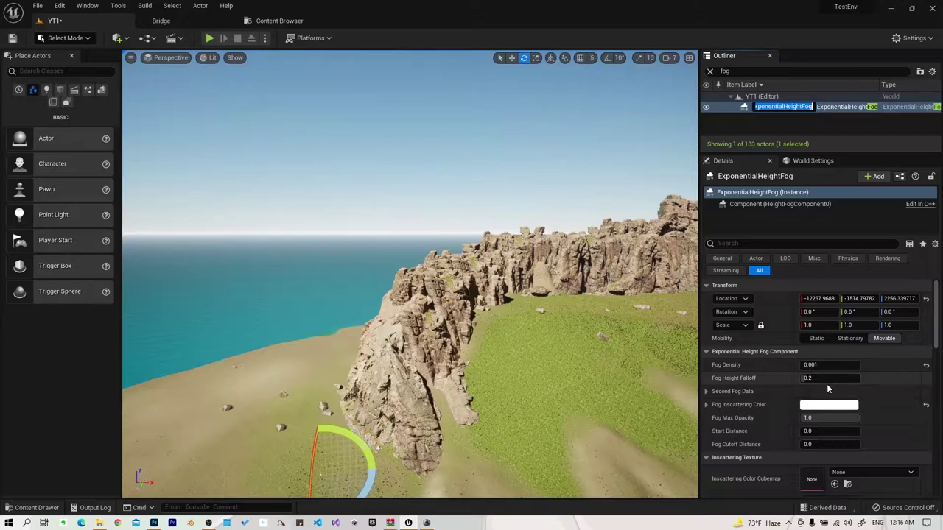
- Set Fog Height Falloff to 1.0, trying 2.0 before settling back on 1.0
{"action": "left_click_drag", "start_coordinate": [829, 380], "coordinate": [814, 381]}
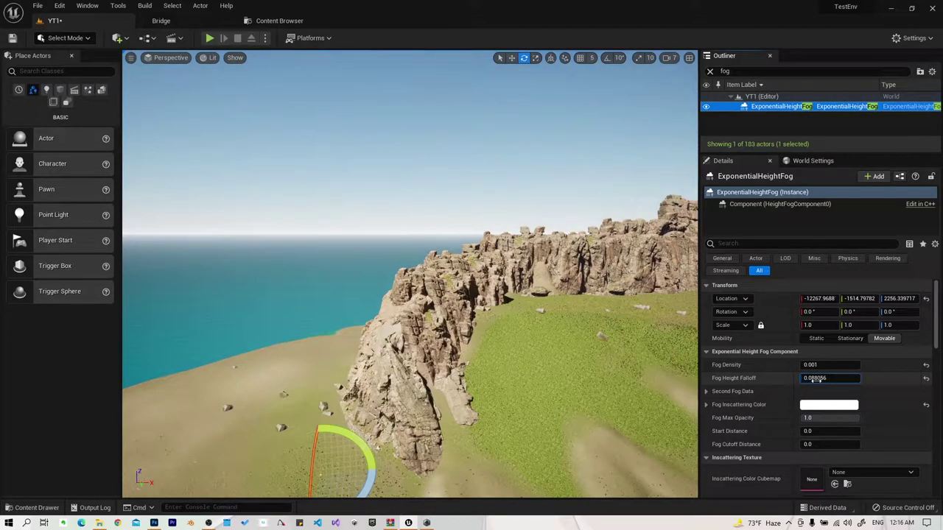
{"action": "left_click", "coordinate": [828, 380]}
{"action": "type", "text": "1"}
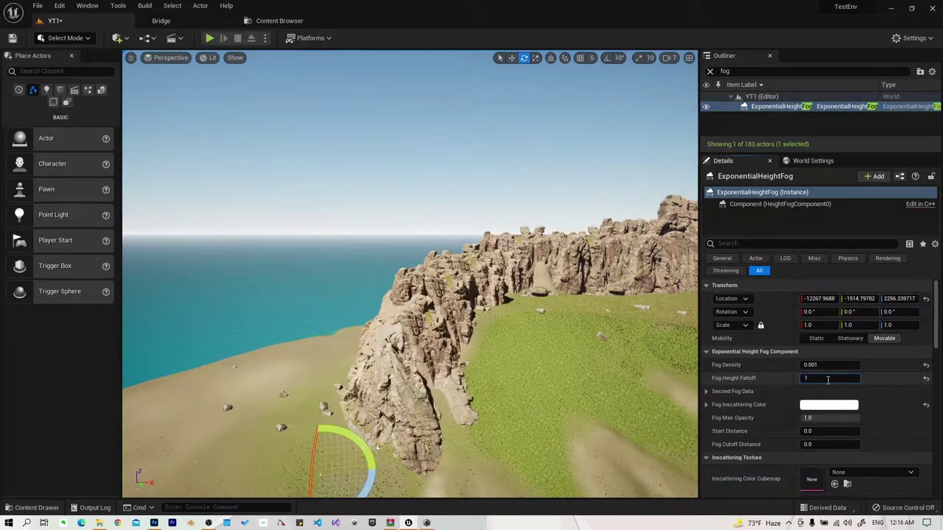
{"action": "key", "text": "Return"}
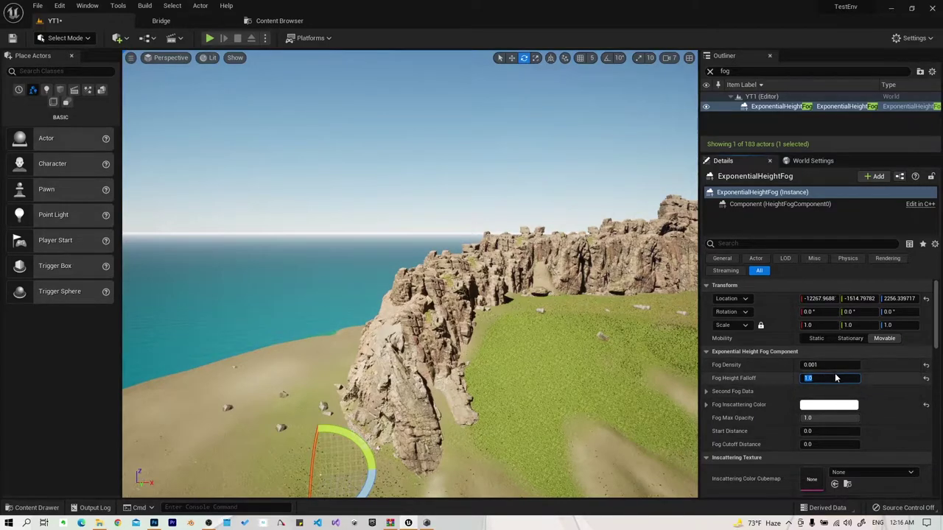
{"action": "left_click", "coordinate": [826, 364]}
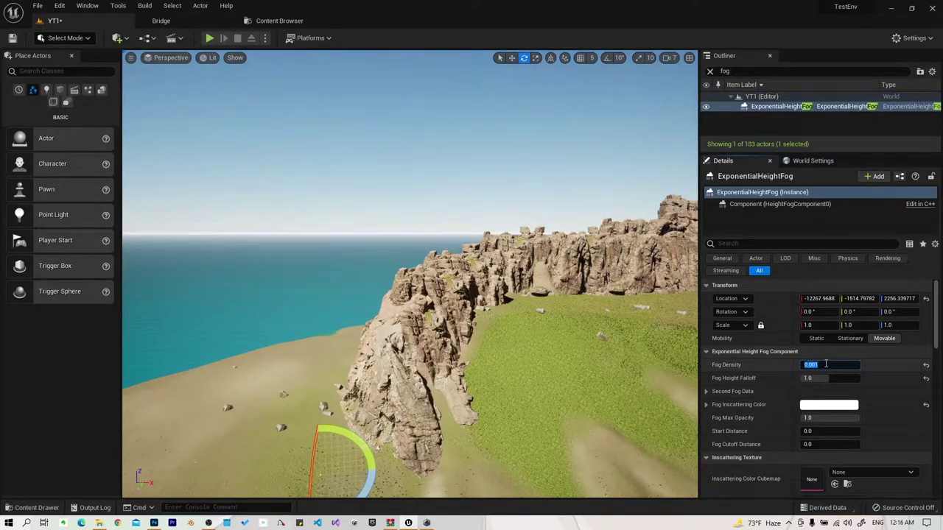
{"action": "left_click_drag", "start_coordinate": [828, 377], "coordinate": [869, 378]}
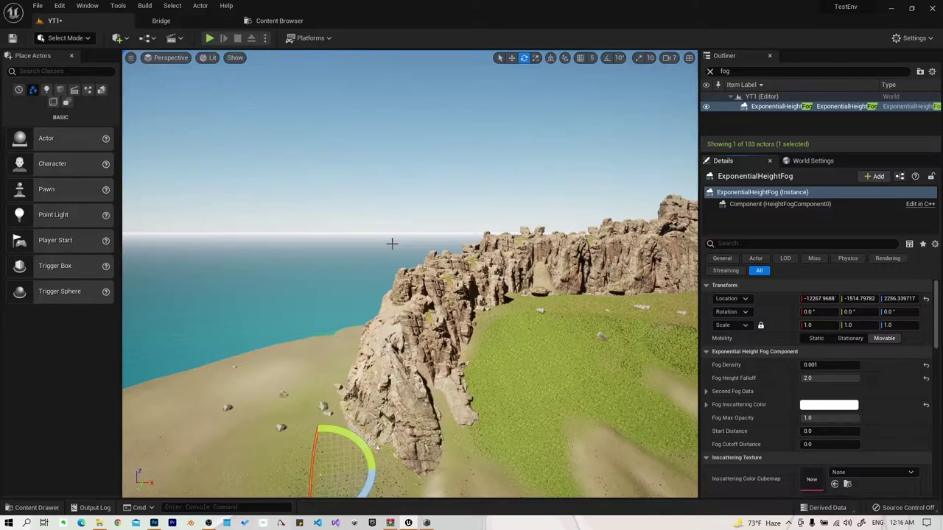
{"action": "left_click", "coordinate": [809, 378]}
{"action": "type", "text": "1"}
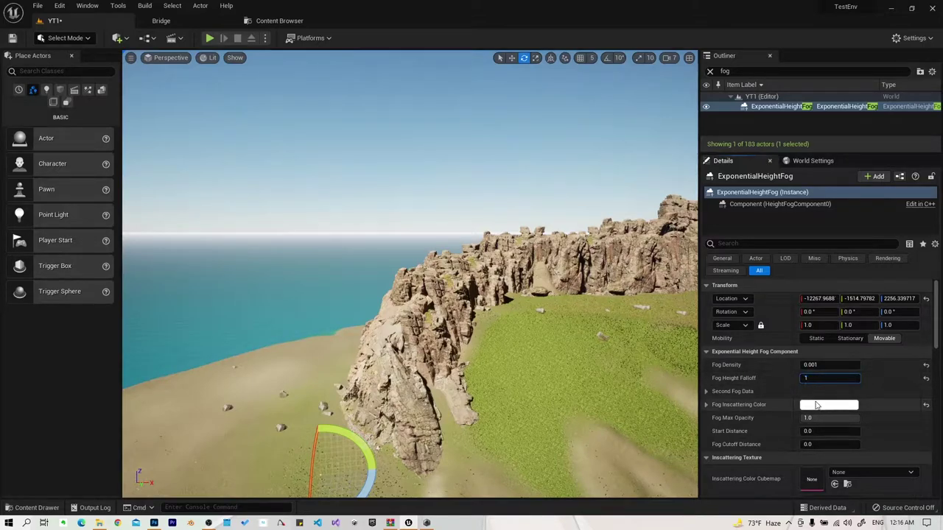
{"action": "key", "text": "Return"}
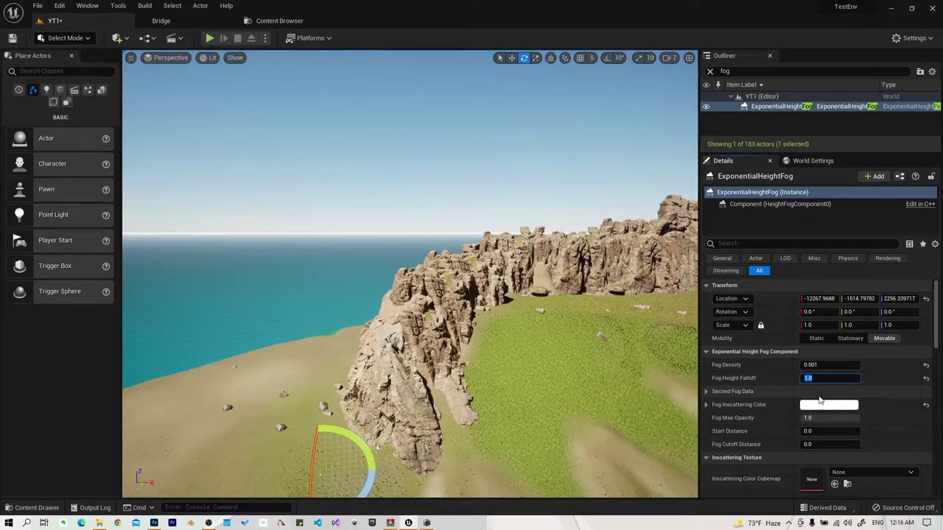
- Tint the height fog's Fog Inscattering Color light sky blue (76C1FF)
{"action": "left_click", "coordinate": [828, 365]}
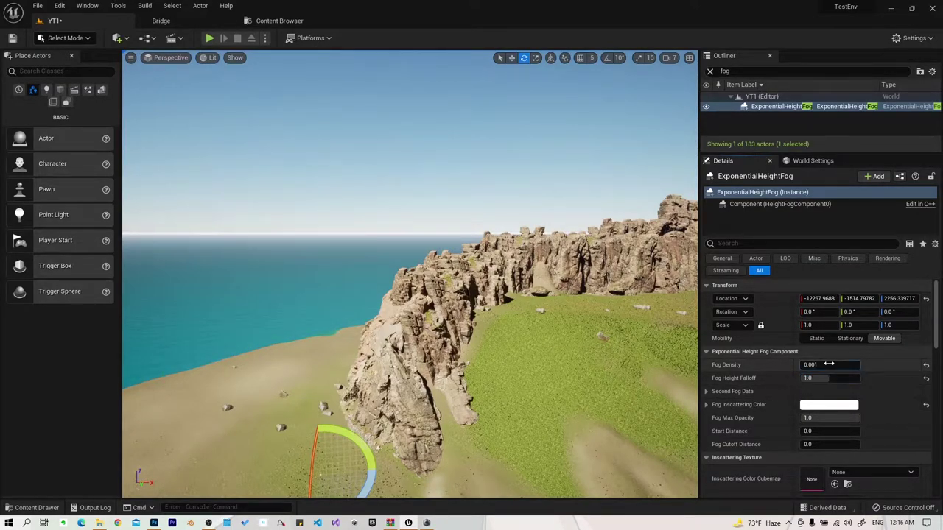
{"action": "left_click", "coordinate": [828, 406]}
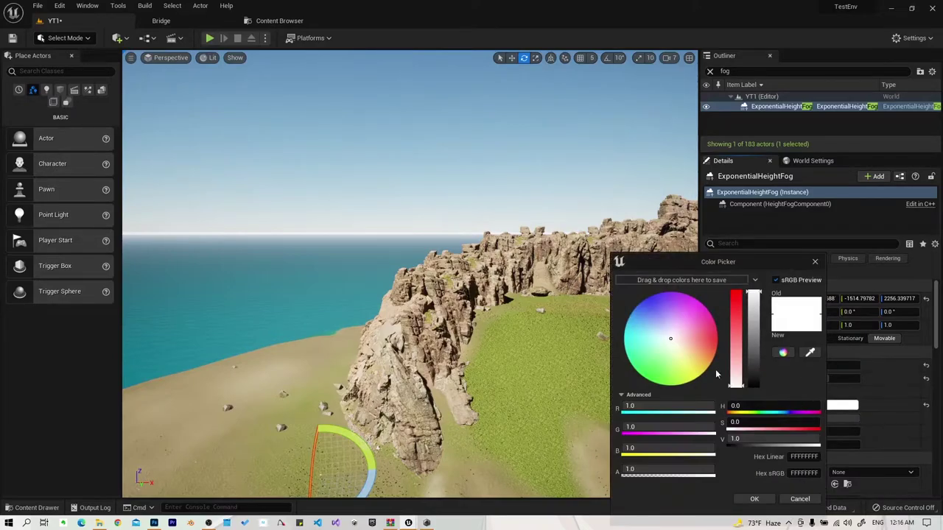
{"action": "mouse_move", "coordinate": [652, 334]}
{"action": "left_mouse_down"}
{"action": "mouse_move", "coordinate": [635, 308]}
{"action": "mouse_move", "coordinate": [640, 320]}
{"action": "left_mouse_up"}
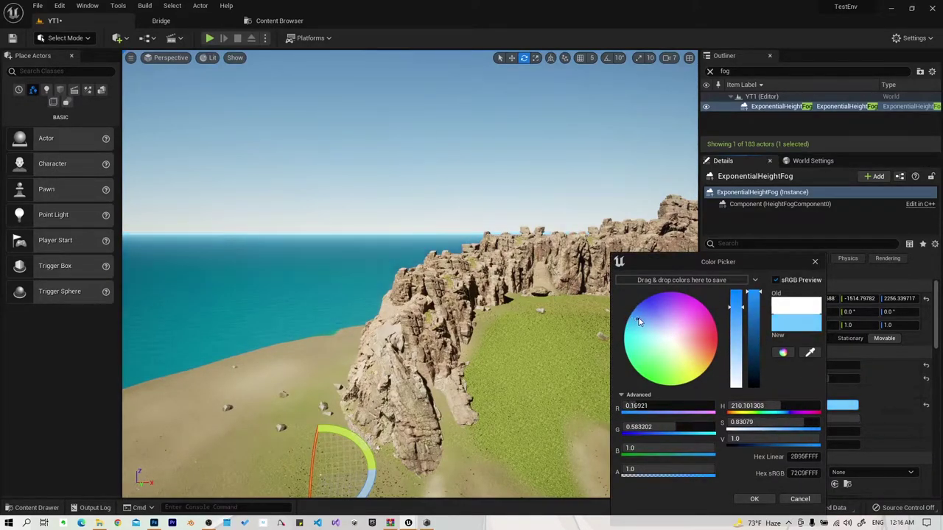
{"action": "right_click_drag", "start_coordinate": [368, 295], "coordinate": [295, 299]}
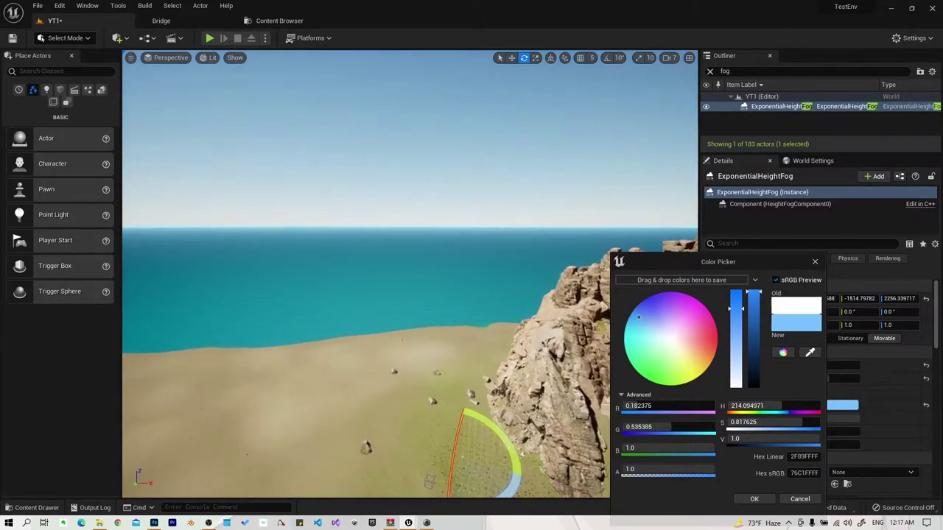
{"action": "left_click", "coordinate": [754, 499]}
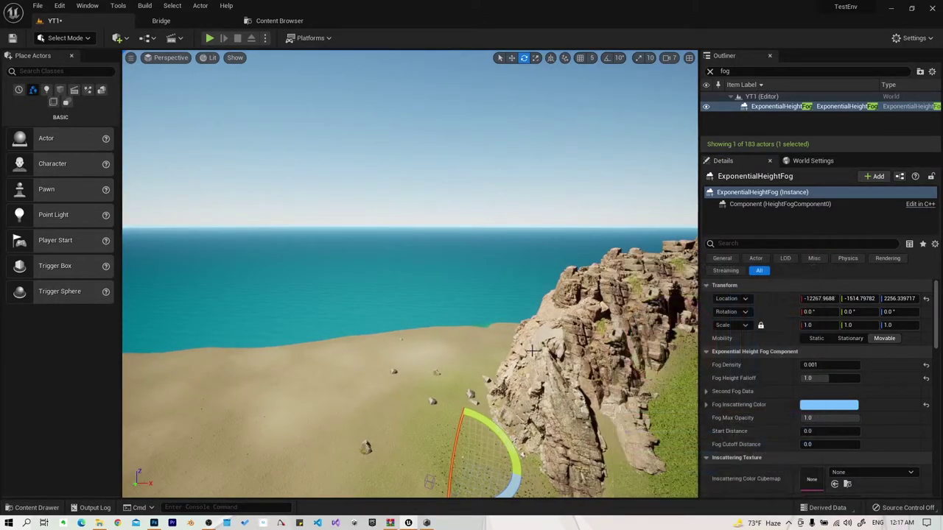
{"action": "right_click_drag", "start_coordinate": [533, 351], "coordinate": [589, 354]}
- Filter the fog Details for 'volum' and set volumetric fog View Distance to 10000
{"action": "mouse_move", "coordinate": [409, 274]}
{"action": "right_mouse_down"}
{"action": "mouse_move", "coordinate": [368, 280]}
{"action": "mouse_move", "coordinate": [395, 280]}
{"action": "right_mouse_up"}
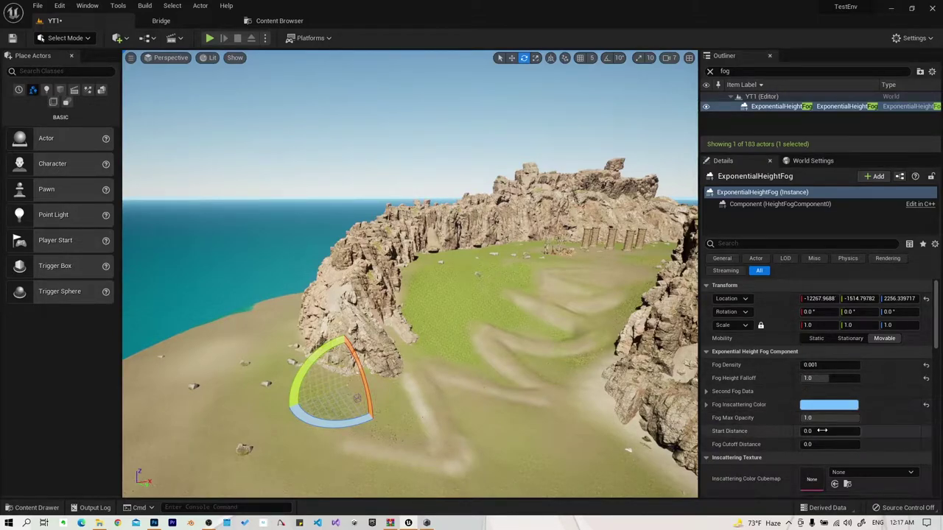
{"action": "left_click", "coordinate": [764, 245]}
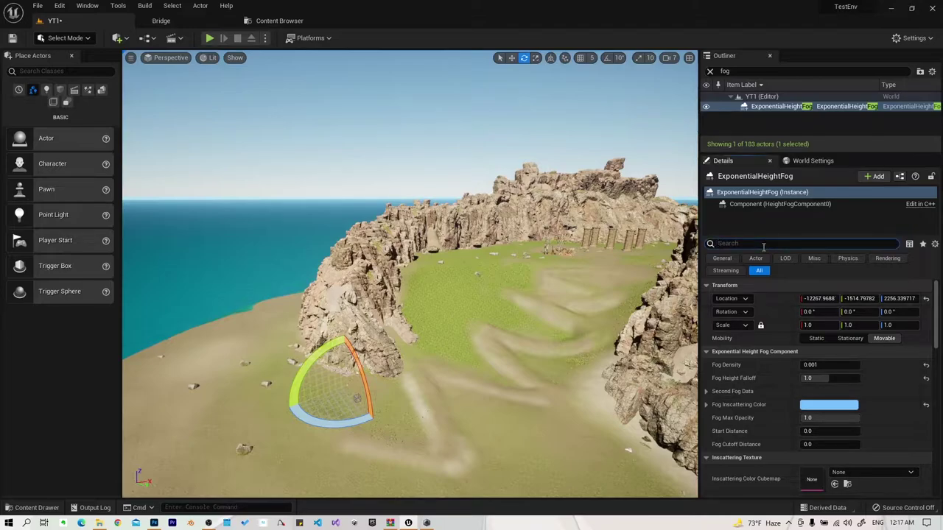
{"action": "type", "text": "d"}
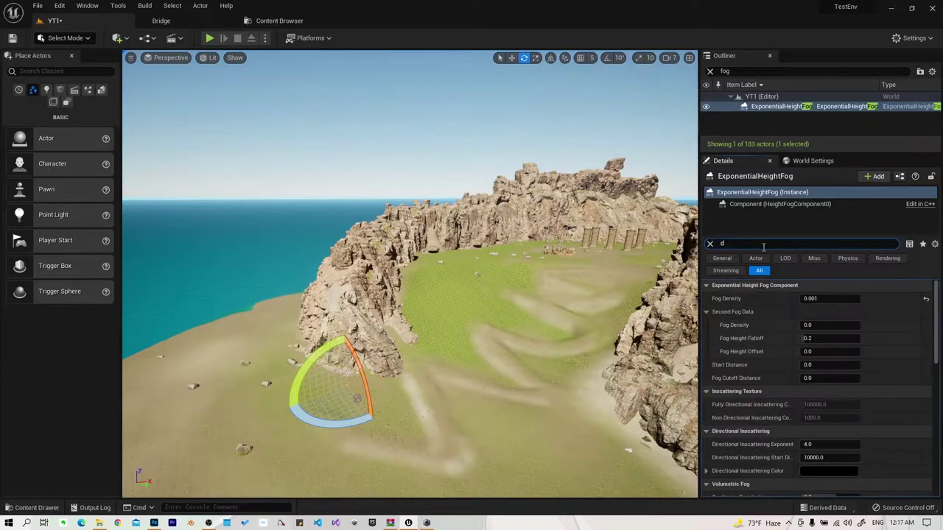
{"action": "key", "text": "BackSpace"}
{"action": "type", "text": "vo"}
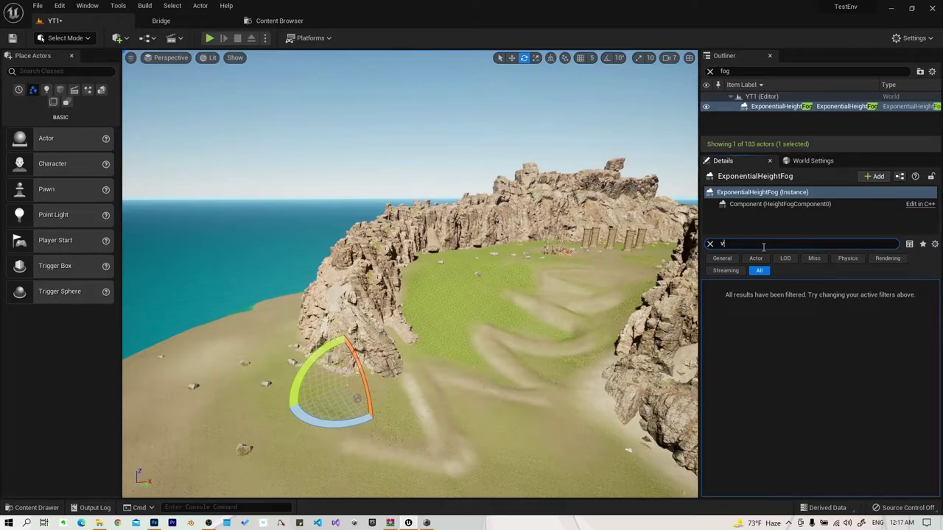
{"action": "key", "text": "BackSpace"}
{"action": "type", "text": "volum"}
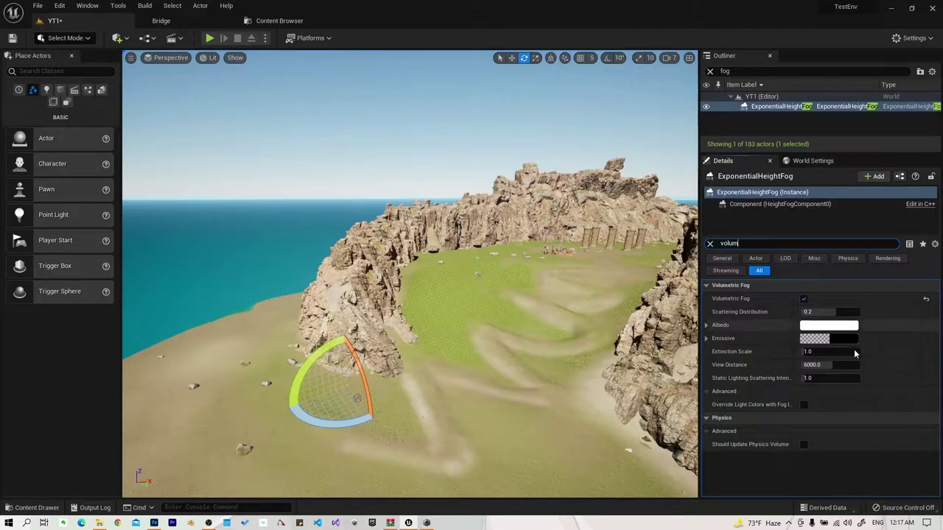
{"action": "left_click", "coordinate": [828, 364]}
{"action": "type", "text": "10000"}
{"action": "key", "text": "Return"}
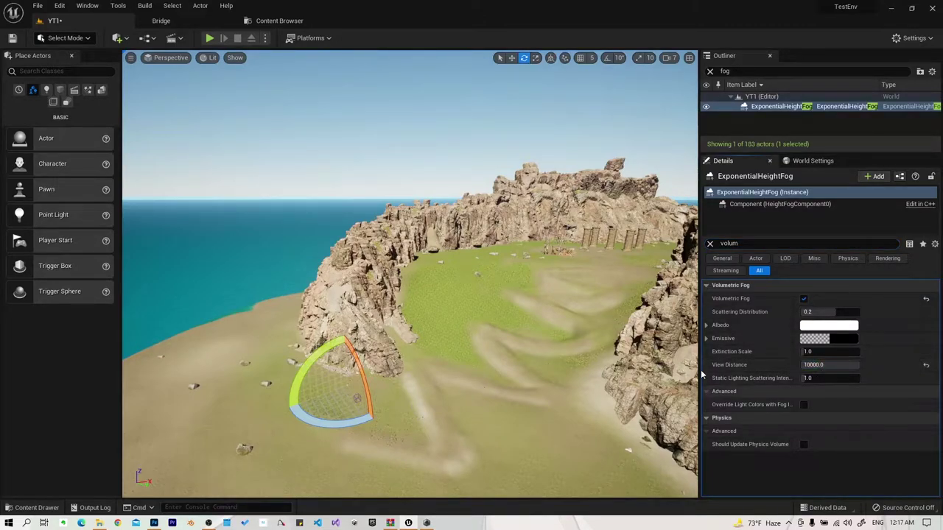
- Try higher Extinction Scale values, reset it to 1.0, and fly past the cliff
{"action": "left_click_drag", "start_coordinate": [827, 355], "coordinate": [850, 351]}
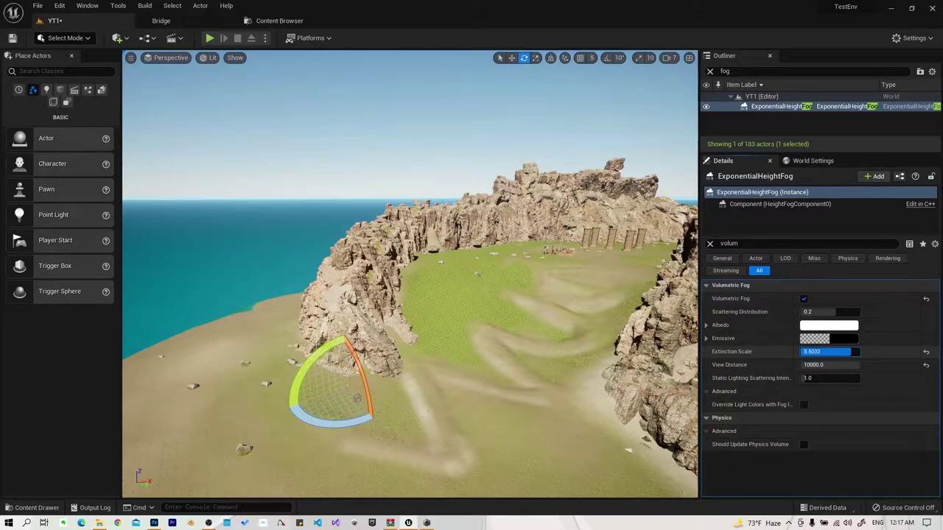
{"action": "type", "text": "0.1"}
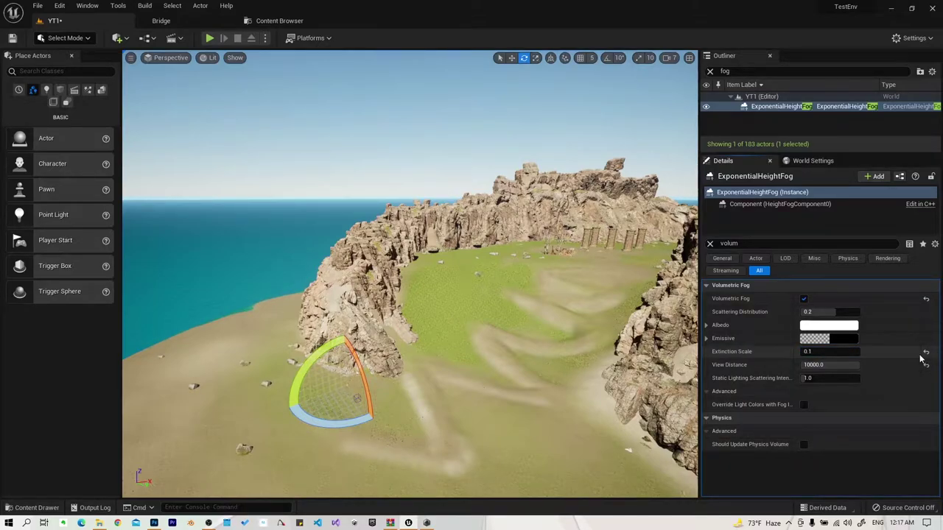
{"action": "left_click", "coordinate": [926, 352]}
{"action": "left_click_drag", "start_coordinate": [820, 352], "coordinate": [858, 351]}
{"action": "right_click_drag", "start_coordinate": [410, 294], "coordinate": [336, 302]}
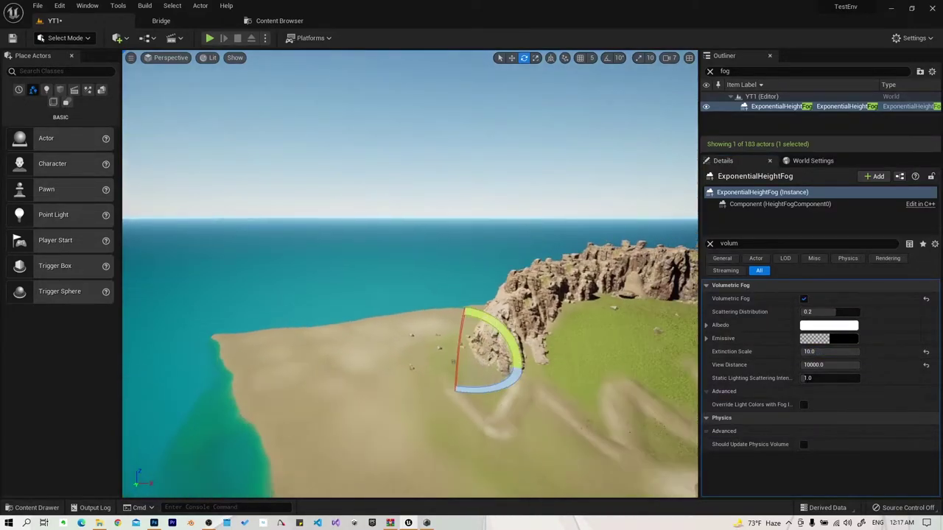
{"action": "left_click", "coordinate": [926, 352]}
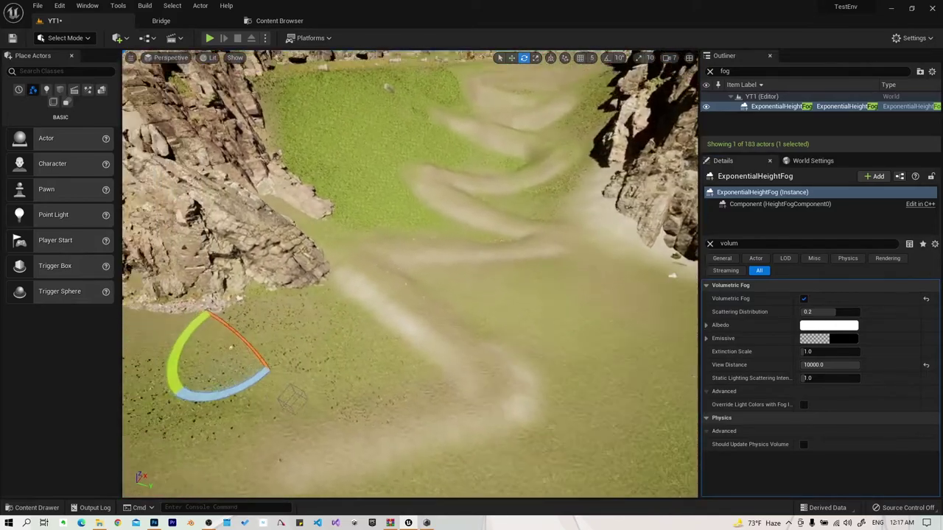
{"action": "right_click_drag", "start_coordinate": [410, 280], "coordinate": [514, 231]}
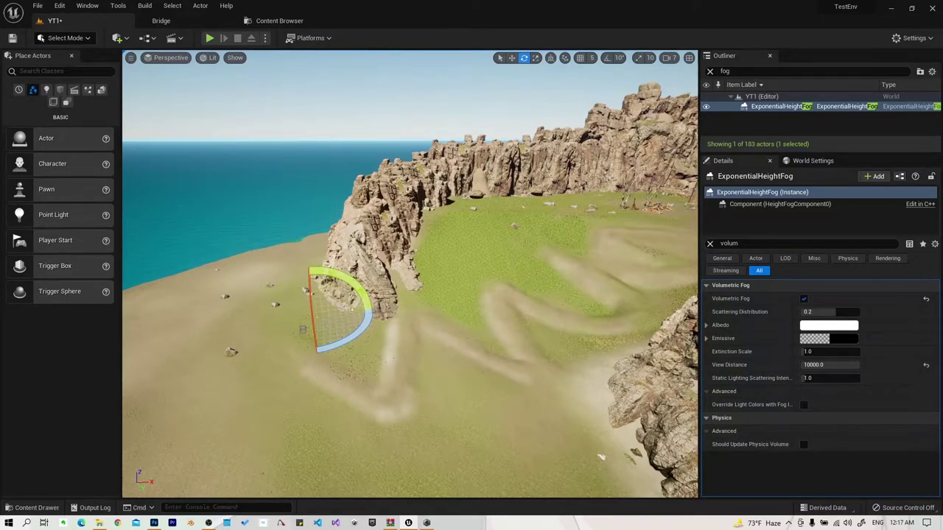
{"action": "right_click_drag", "start_coordinate": [601, 457], "coordinate": [601, 456]}
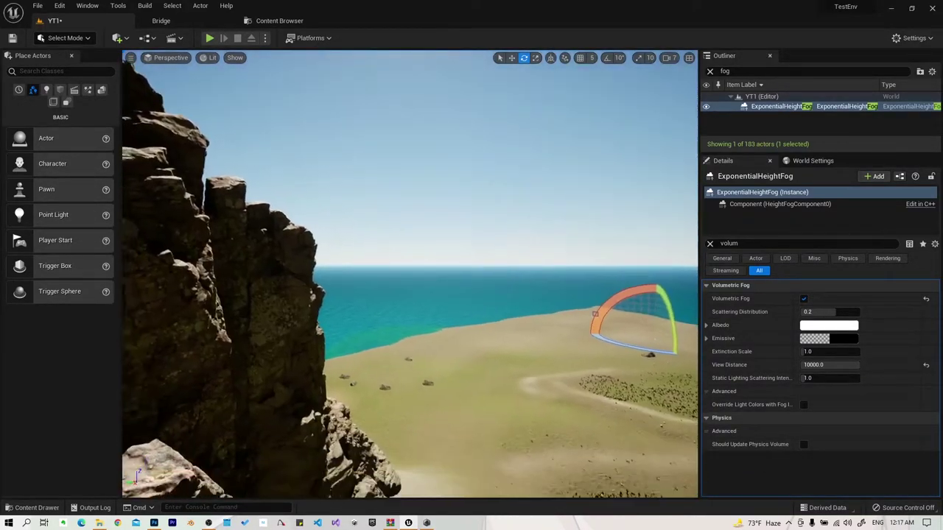
{"action": "right_click_drag", "start_coordinate": [578, 210], "coordinate": [578, 210]}
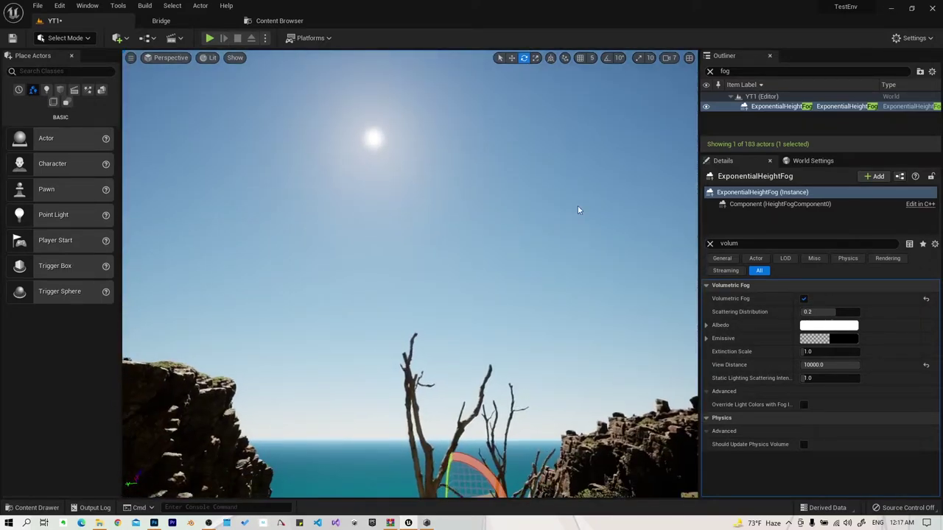
- Place a Volumetric Cloud actor from Quick Add > Visual Effects, bringing the level to 184 actors
{"action": "left_click", "coordinate": [117, 38]}
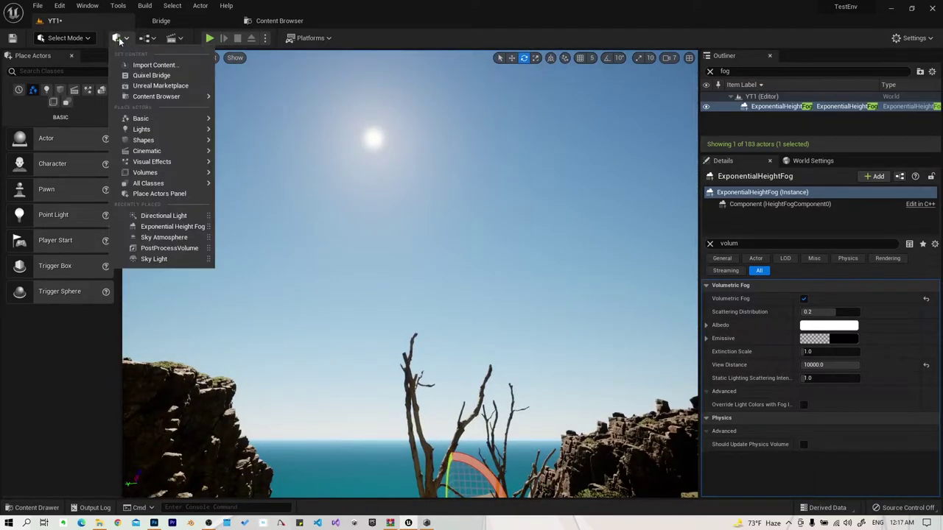
{"action": "mouse_move", "coordinate": [162, 163]}
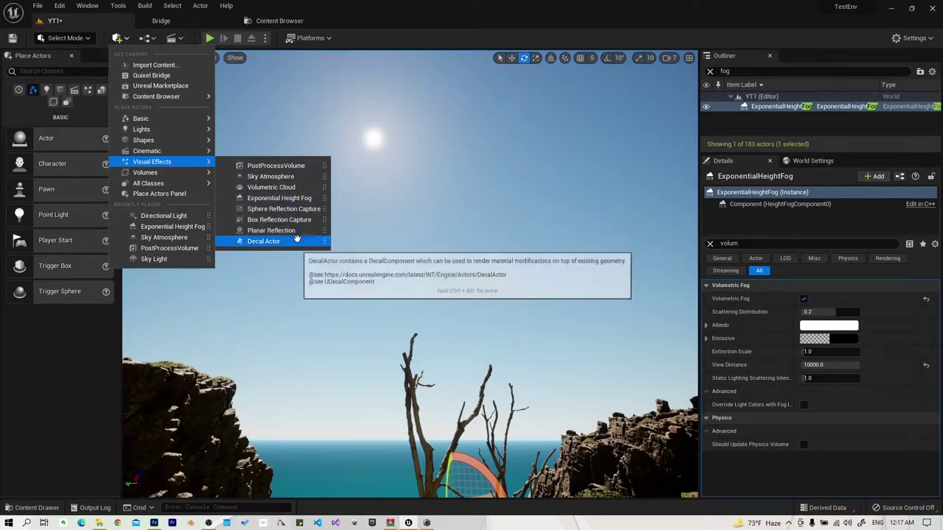
{"action": "left_click", "coordinate": [296, 187]}
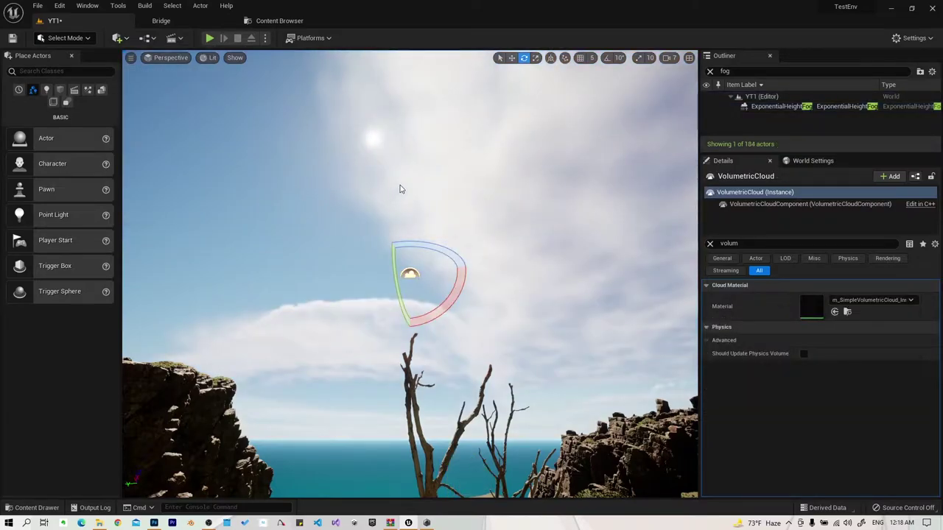
{"action": "right_click_drag", "start_coordinate": [306, 173], "coordinate": [353, 147]}
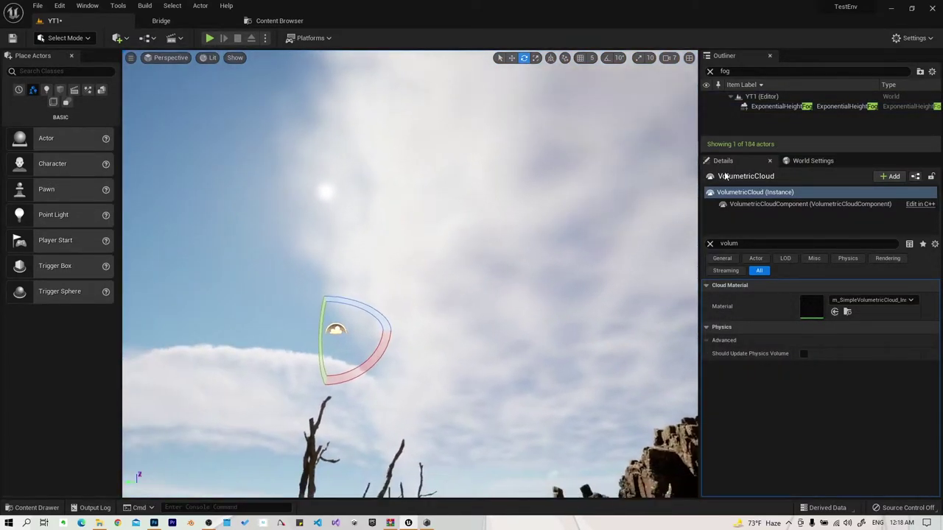
- Clear the Details filter and raise the cloud's Layer Bottom Altitude to about 13.8
{"action": "left_click", "coordinate": [710, 243]}
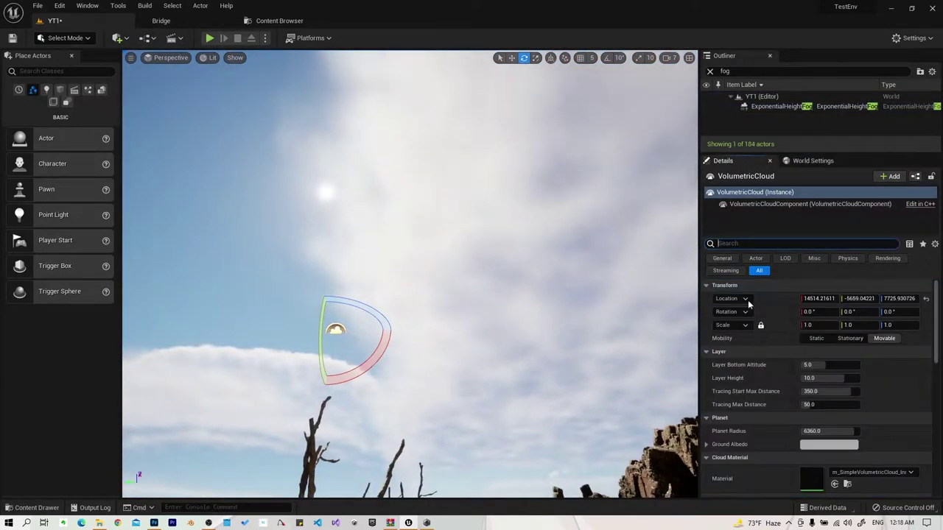
{"action": "mouse_move", "coordinate": [810, 365]}
{"action": "left_mouse_down"}
{"action": "mouse_move", "coordinate": [877, 365]}
{"action": "mouse_move", "coordinate": [845, 365]}
{"action": "mouse_move", "coordinate": [847, 378]}
{"action": "left_mouse_up"}
{"action": "right_click_drag", "start_coordinate": [496, 304], "coordinate": [504, 312]}
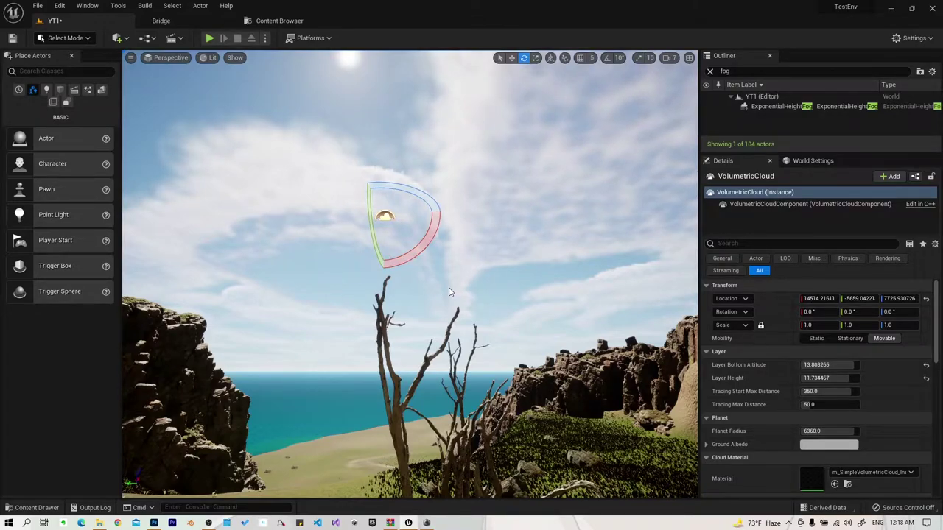
- Preview a crimson Ground Albedo (AA0046) in the Color Picker
{"action": "left_click", "coordinate": [829, 444]}
{"action": "left_click", "coordinate": [707, 333]}
{"action": "left_click_drag", "start_coordinate": [721, 333], "coordinate": [728, 330]}
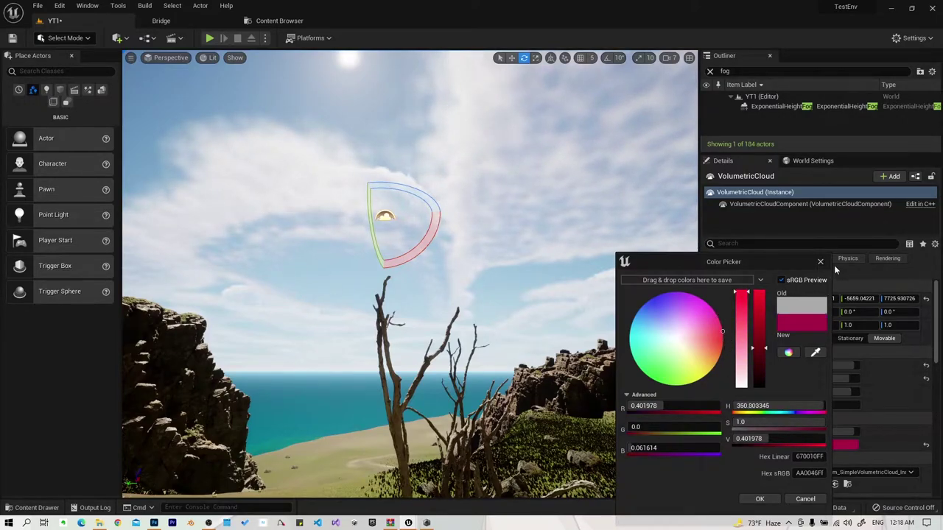
- Set the cloud's Ground Albedo to a light grey instead of crimson
{"action": "left_click", "coordinate": [820, 261]}
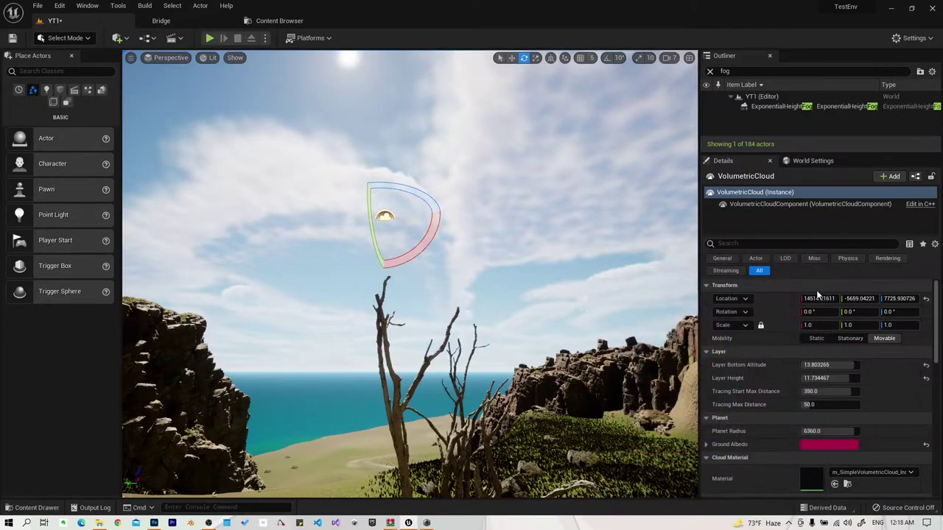
{"action": "left_click", "coordinate": [833, 445]}
{"action": "left_click", "coordinate": [682, 341]}
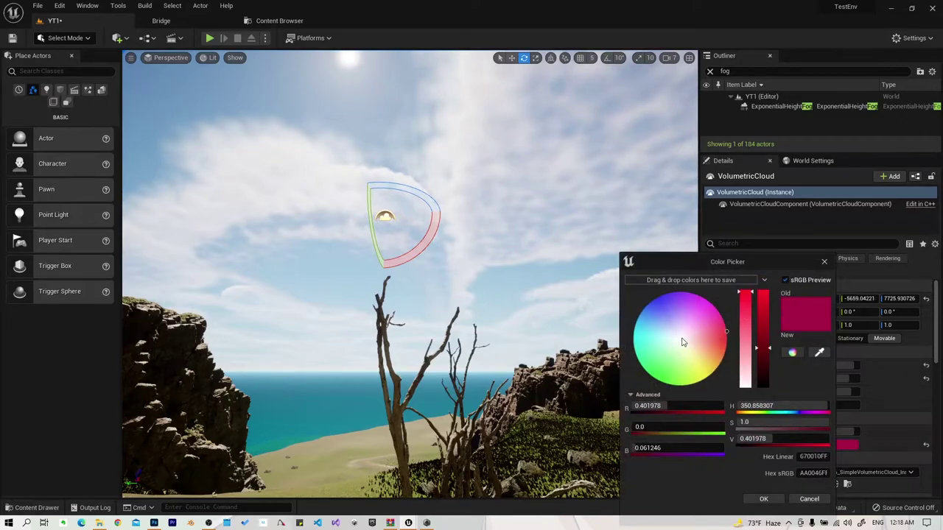
{"action": "left_click", "coordinate": [764, 499]}
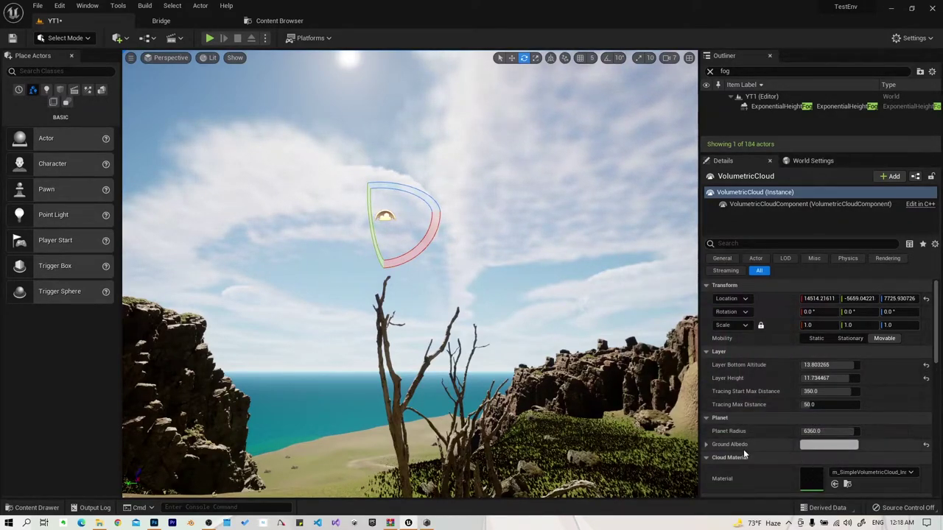
- Expand Ground Albedo to confirm RGB 170, 167, 169, then collapse it
{"action": "scroll", "coordinate": [810, 460], "scroll_direction": "down", "scroll_amount": 3}
{"action": "scroll", "coordinate": [810, 461], "scroll_direction": "down", "scroll_amount": 3}
{"action": "scroll", "coordinate": [810, 460], "scroll_direction": "down", "scroll_amount": 3}
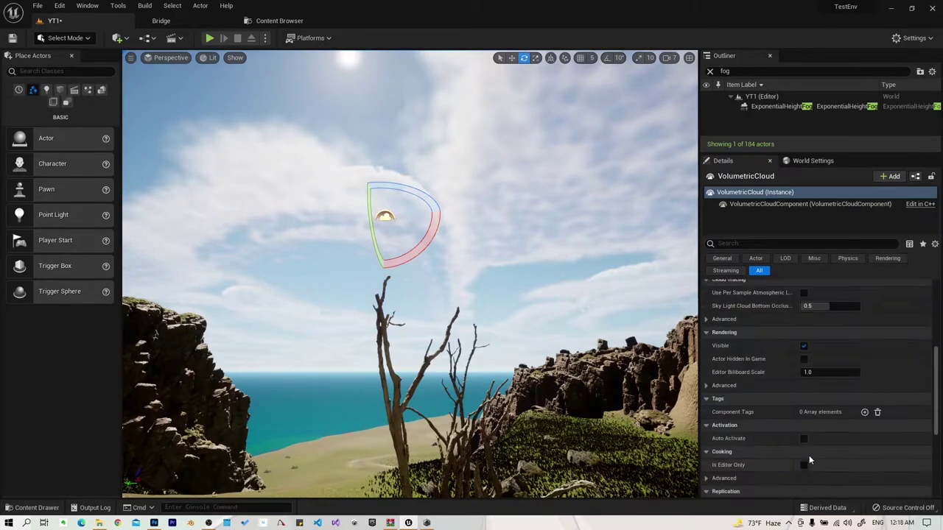
{"action": "scroll", "coordinate": [809, 450], "scroll_direction": "up", "scroll_amount": 3}
{"action": "scroll", "coordinate": [809, 443], "scroll_direction": "up", "scroll_amount": 3}
{"action": "scroll", "coordinate": [809, 443], "scroll_direction": "up", "scroll_amount": 3}
{"action": "scroll", "coordinate": [781, 443], "scroll_direction": "up", "scroll_amount": 2}
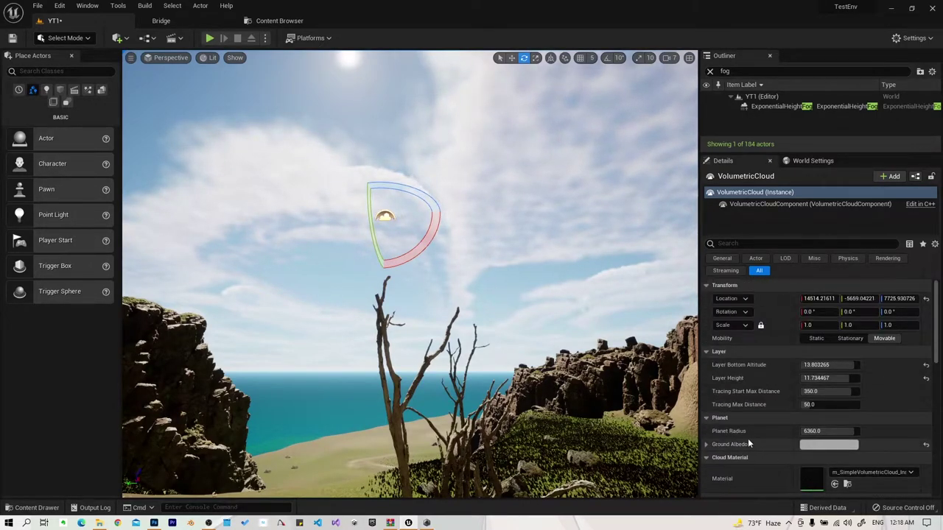
{"action": "left_click", "coordinate": [707, 445]}
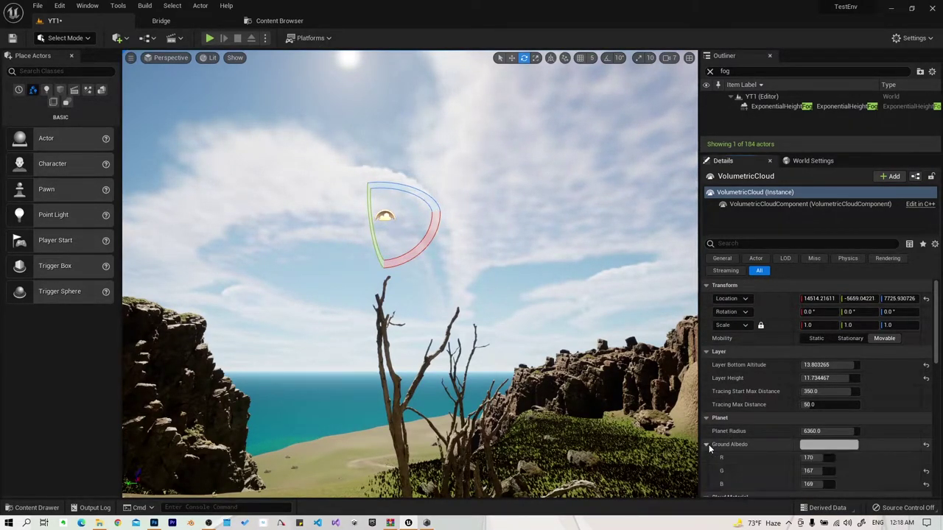
{"action": "scroll", "coordinate": [862, 453], "scroll_direction": "down", "scroll_amount": 2}
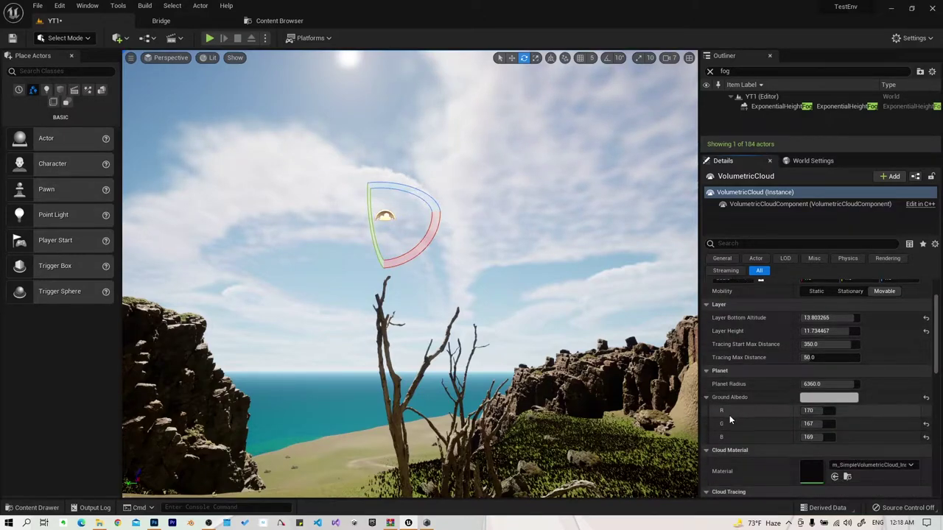
{"action": "left_click", "coordinate": [706, 399]}
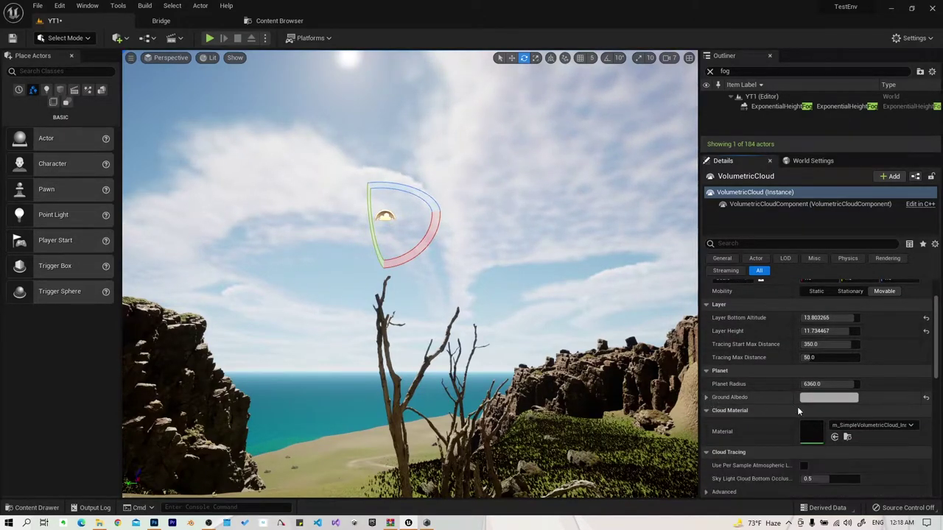
{"action": "scroll", "coordinate": [796, 409], "scroll_direction": "up", "scroll_amount": 2}
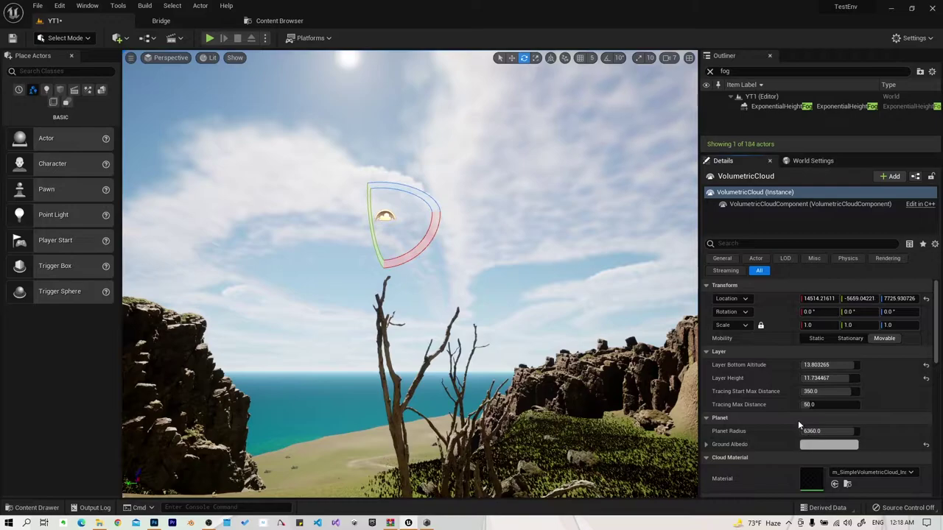
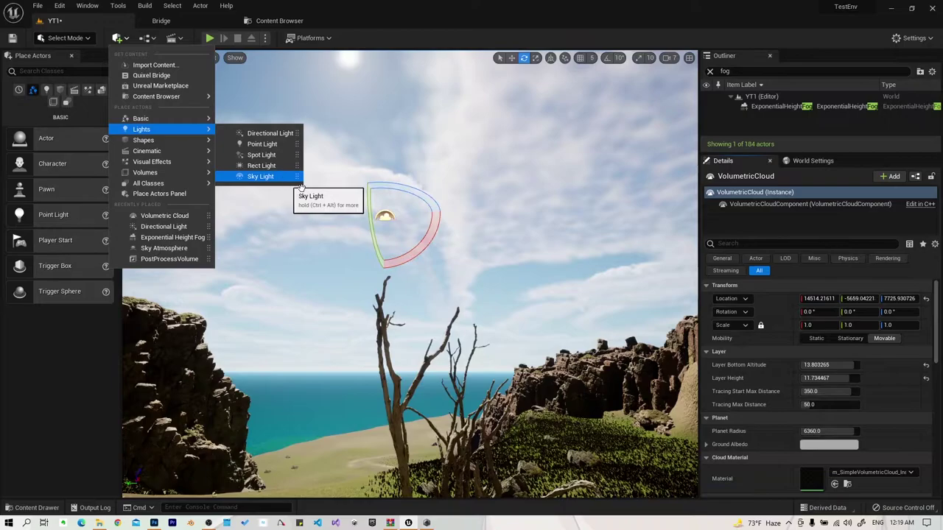
- Place a Sky Light in the level and raise it above the ground
{"action": "left_click_drag", "start_coordinate": [300, 188], "coordinate": [554, 419]}
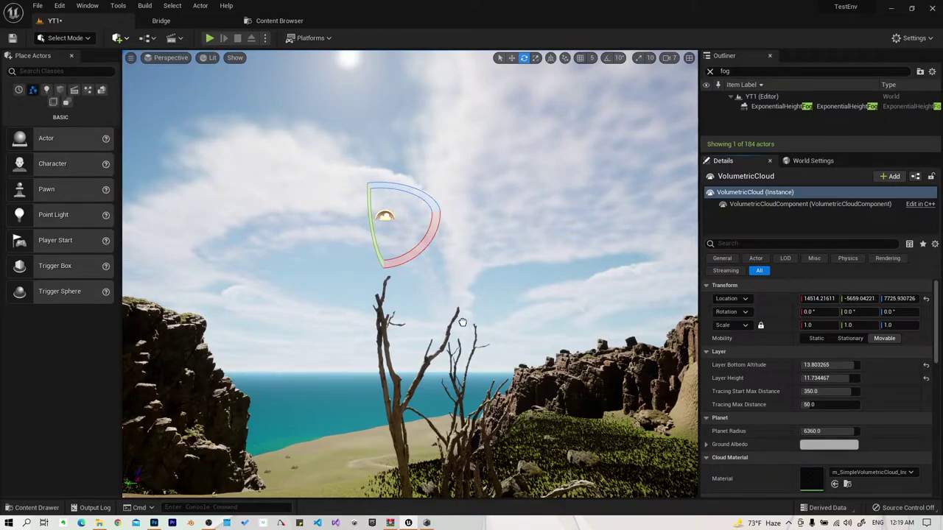
{"action": "left_click_drag", "start_coordinate": [462, 322], "coordinate": [505, 398]}
{"action": "key", "text": "f"}
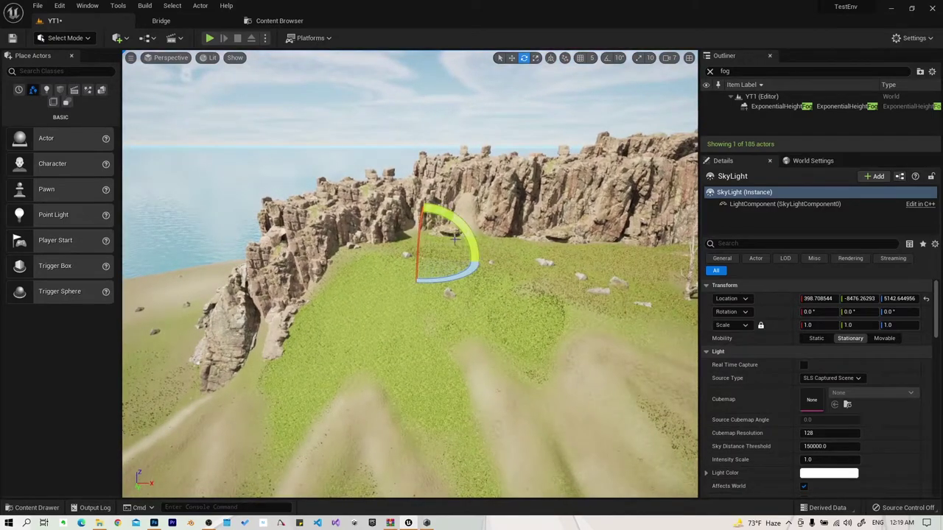
{"action": "key", "text": "w"}
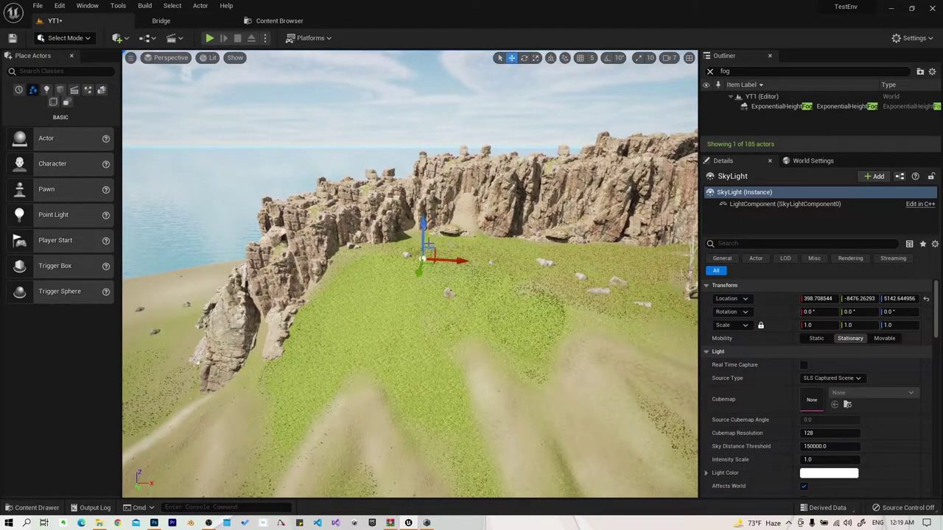
{"action": "left_click_drag", "start_coordinate": [425, 224], "coordinate": [425, 181]}
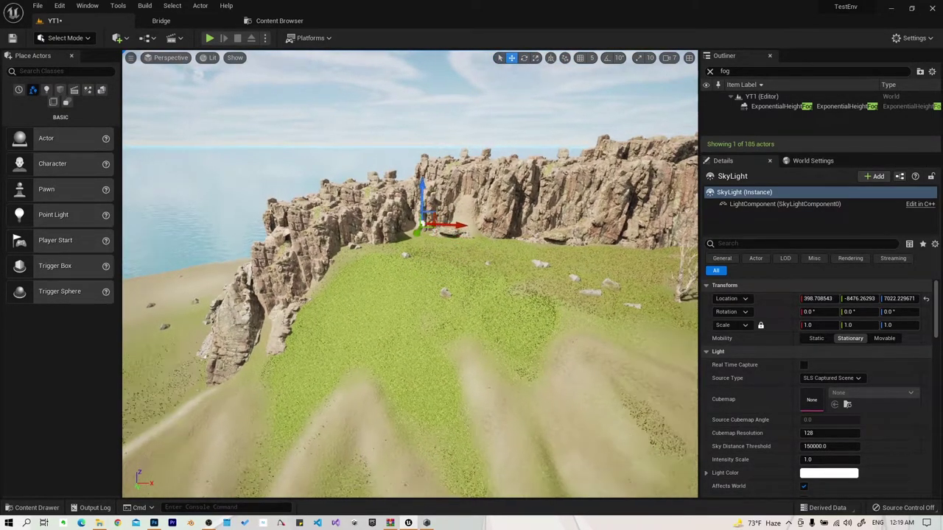
{"action": "key", "text": "f"}
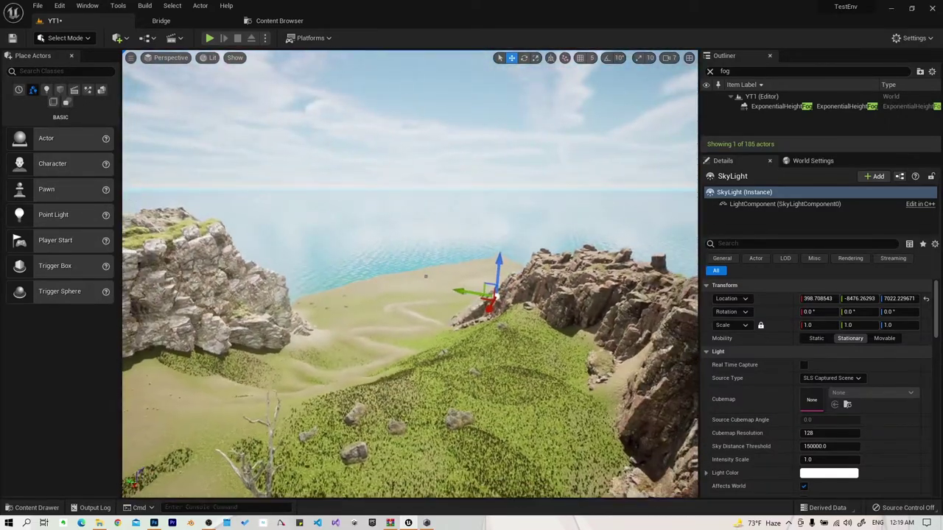
- Clear the Outliner filter and slide the Sky Light across the cliff plateau
{"action": "left_click", "coordinate": [710, 72]}
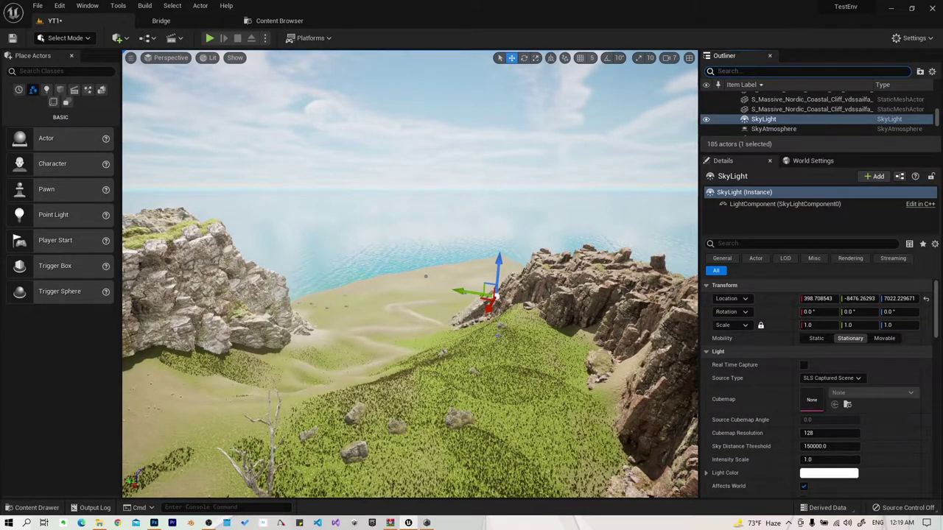
{"action": "mouse_move", "coordinate": [412, 294]}
{"action": "right_mouse_down"}
{"action": "mouse_move", "coordinate": [368, 265]}
{"action": "mouse_move", "coordinate": [457, 287]}
{"action": "right_mouse_up"}
{"action": "left_click_drag", "start_coordinate": [468, 285], "coordinate": [593, 315]}
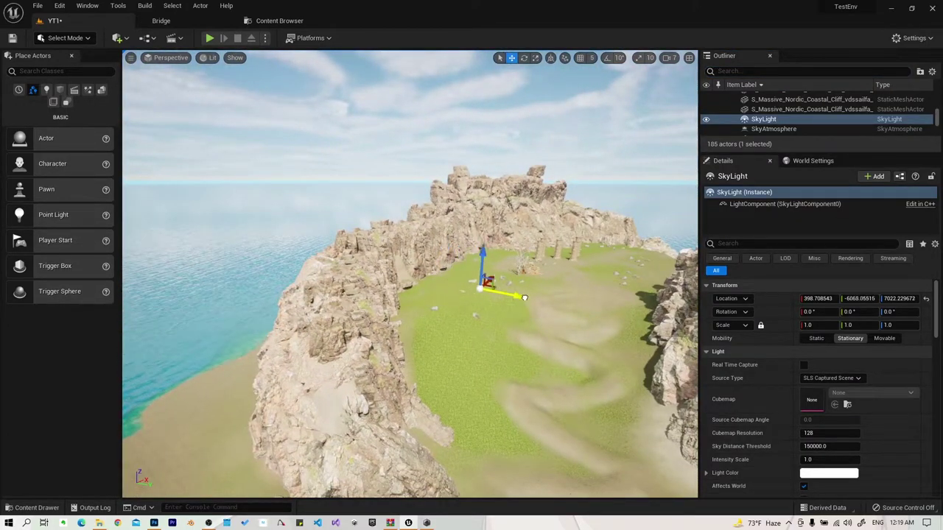
{"action": "right_click_drag", "start_coordinate": [554, 360], "coordinate": [448, 346]}
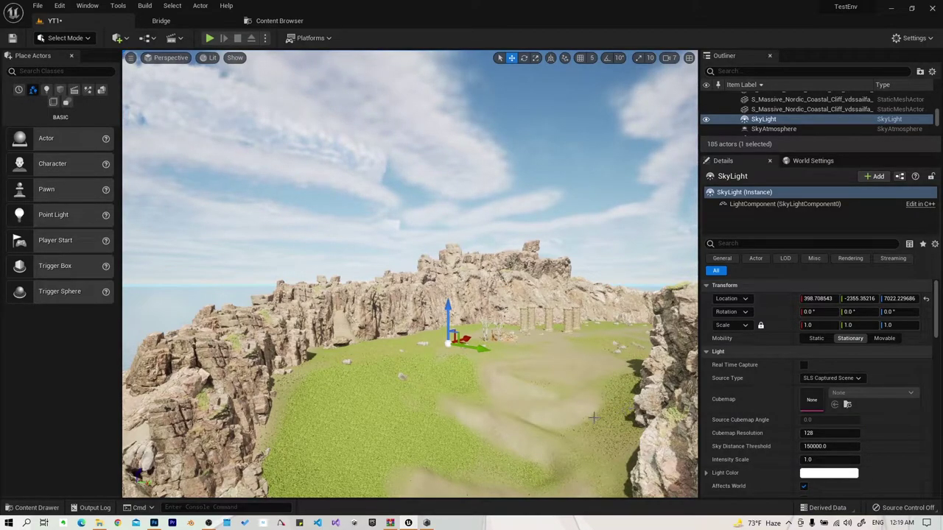
{"action": "right_click_drag", "start_coordinate": [284, 383], "coordinate": [184, 379]}
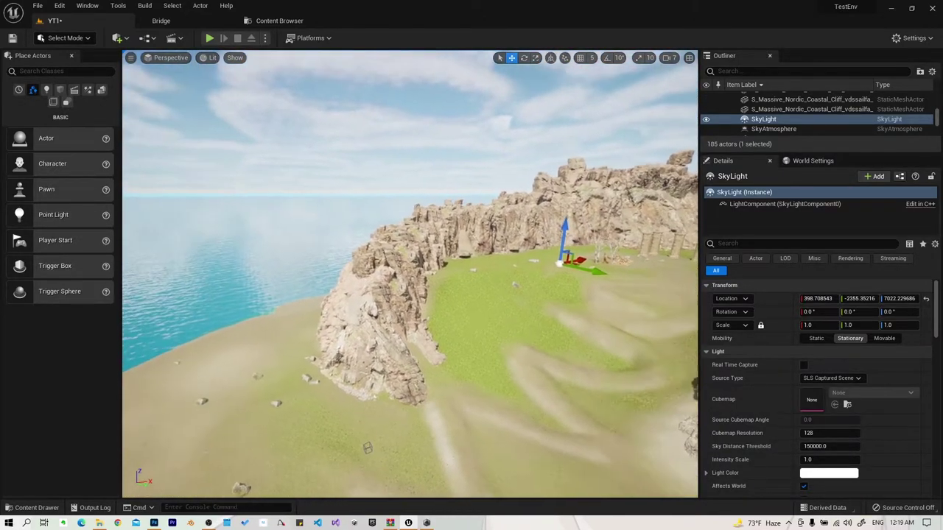
{"action": "right_click_drag", "start_coordinate": [524, 454], "coordinate": [524, 455]}
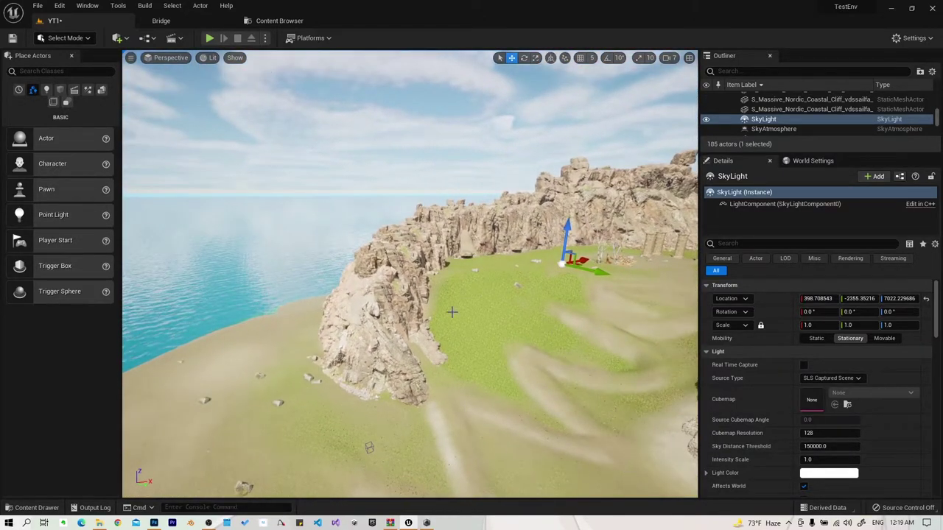
{"action": "left_click", "coordinate": [820, 448]}
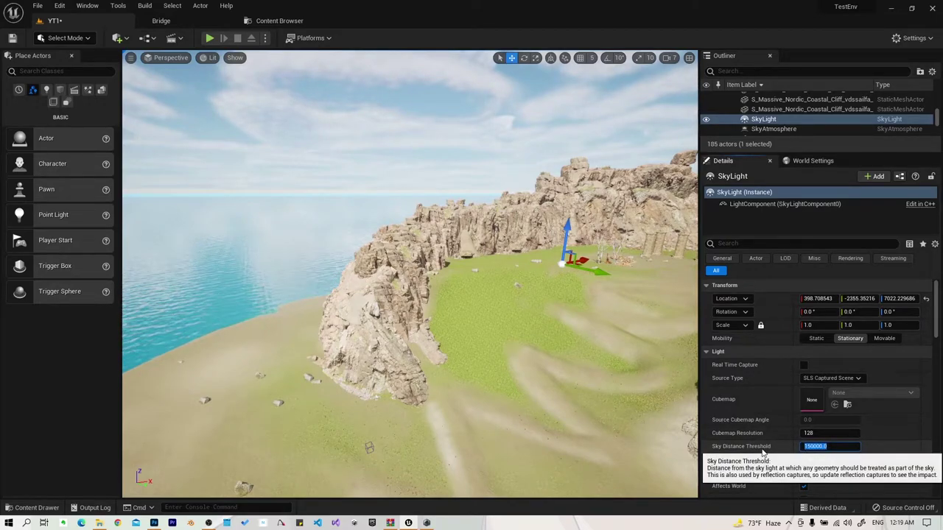
- Enter 1.0 as the SkyLight's Sky Distance Threshold, re-entering it after an undo
{"action": "type", "text": "1"}
{"action": "key", "text": "Return"}
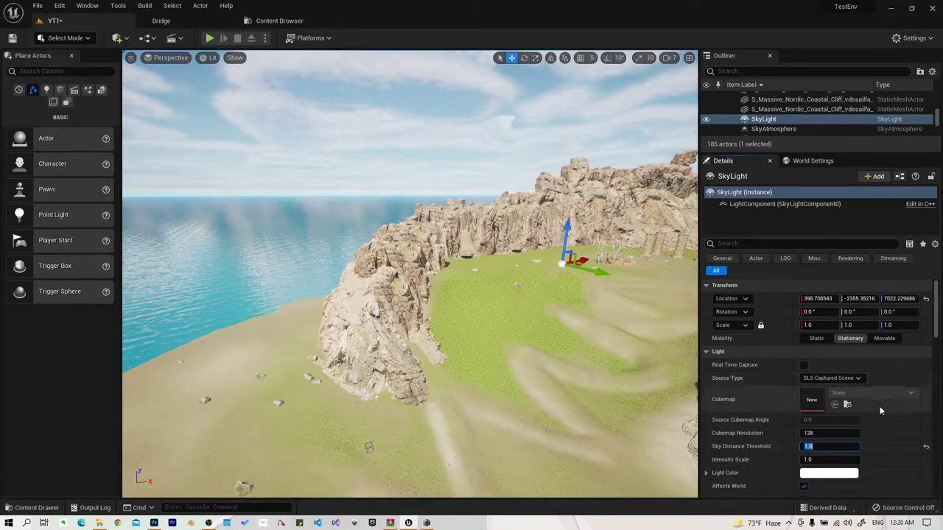
{"action": "key", "text": "ctrl+z"}
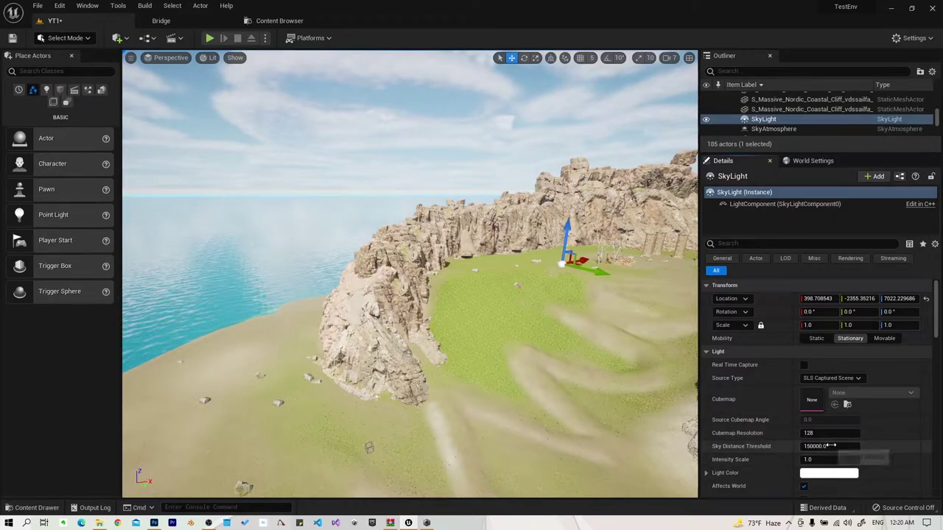
{"action": "left_click", "coordinate": [831, 446]}
{"action": "type", "text": "1"}
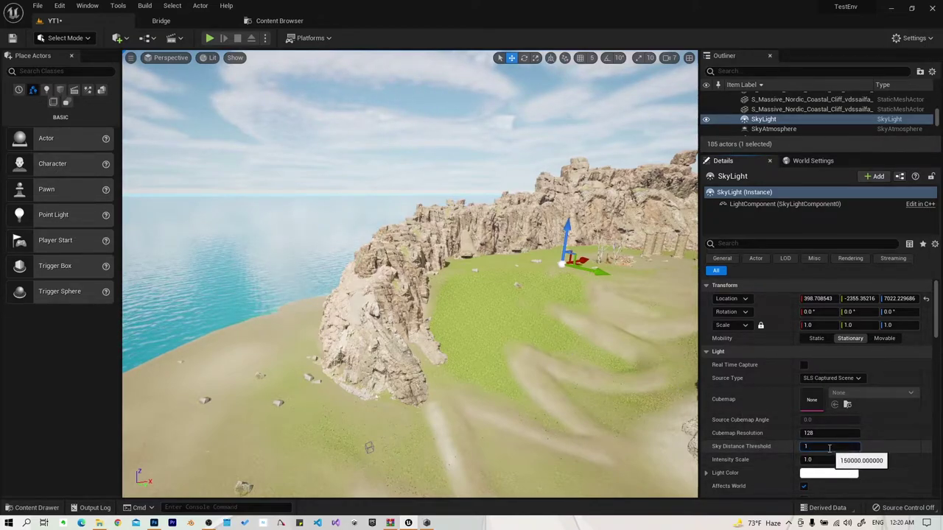
{"action": "key", "text": "Return"}
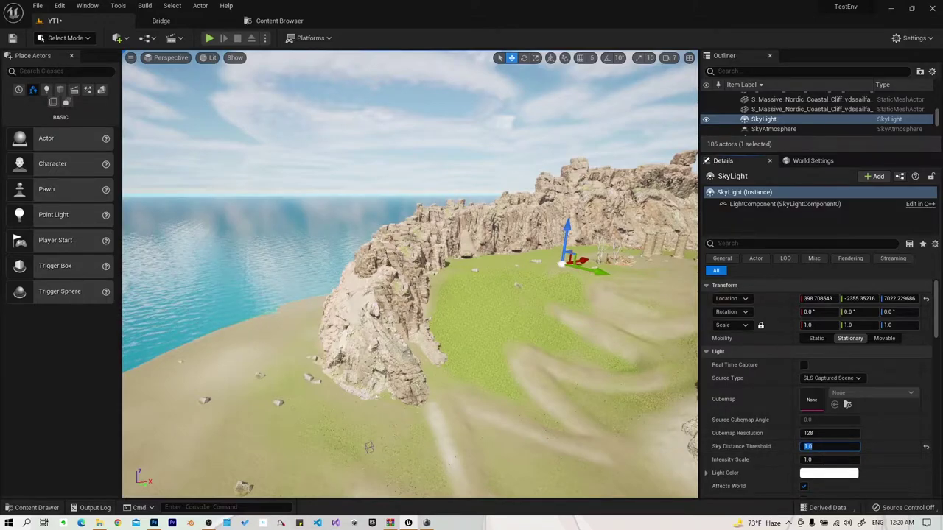
{"action": "mouse_move", "coordinate": [237, 295]}
{"action": "right_mouse_down"}
{"action": "mouse_move", "coordinate": [148, 287]}
{"action": "mouse_move", "coordinate": [413, 295]}
{"action": "right_mouse_up"}
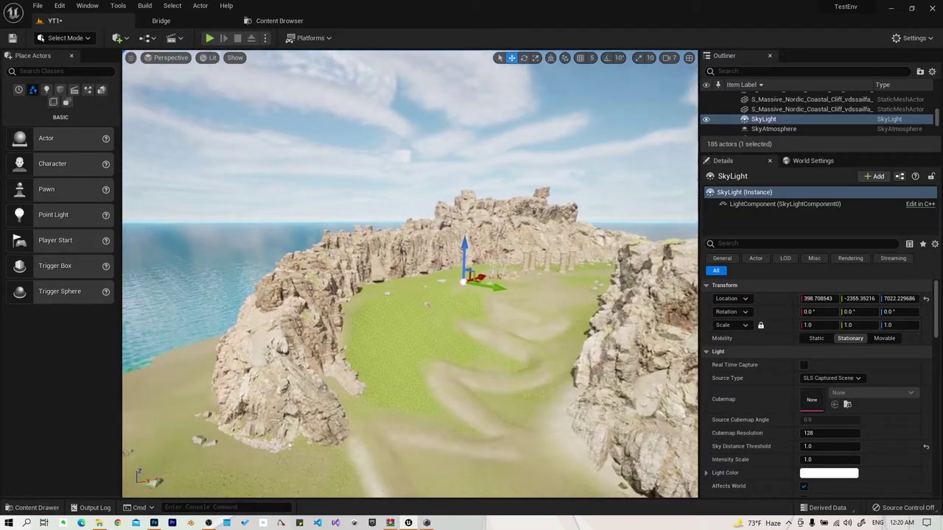
{"action": "right_click_drag", "start_coordinate": [412, 294], "coordinate": [313, 252]}
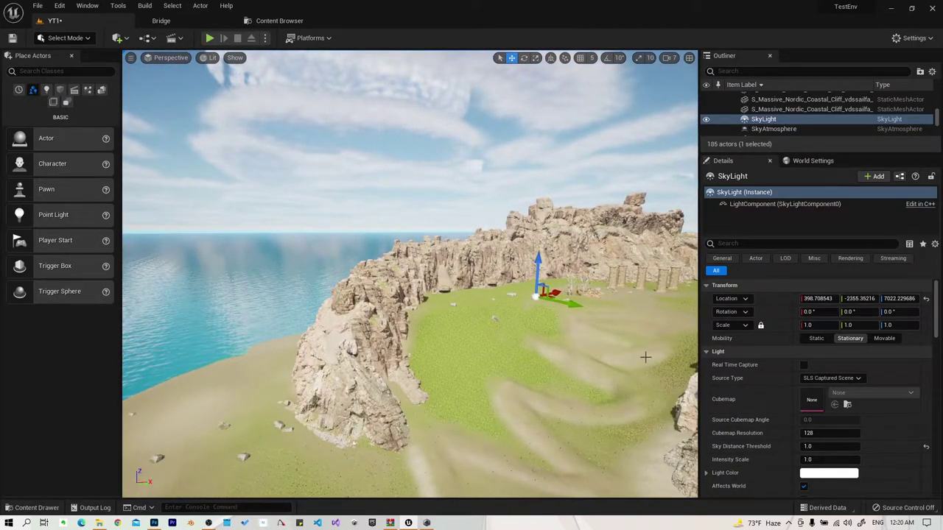
- Locate the Sky Light's Intensity Scale in Details and enter 0.5
{"action": "scroll", "coordinate": [822, 384], "scroll_direction": "down", "scroll_amount": 1}
{"action": "scroll", "coordinate": [788, 400], "scroll_direction": "down", "scroll_amount": 1}
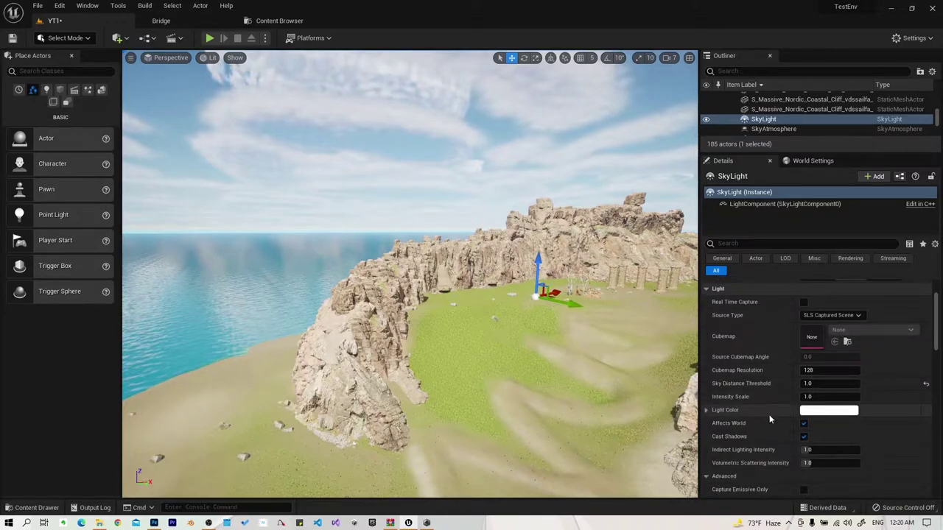
{"action": "scroll", "coordinate": [781, 421], "scroll_direction": "down", "scroll_amount": 1}
{"action": "scroll", "coordinate": [804, 427], "scroll_direction": "down", "scroll_amount": 1}
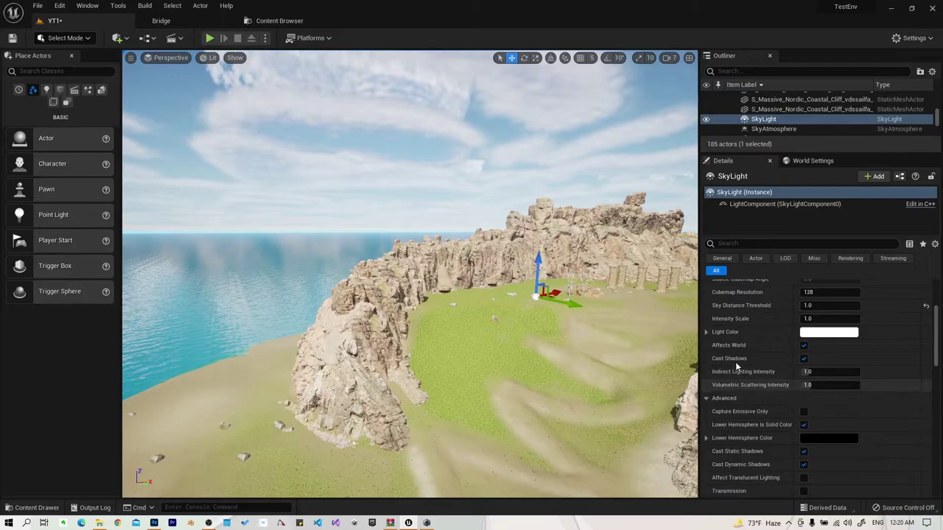
{"action": "scroll", "coordinate": [744, 365], "scroll_direction": "down", "scroll_amount": 1}
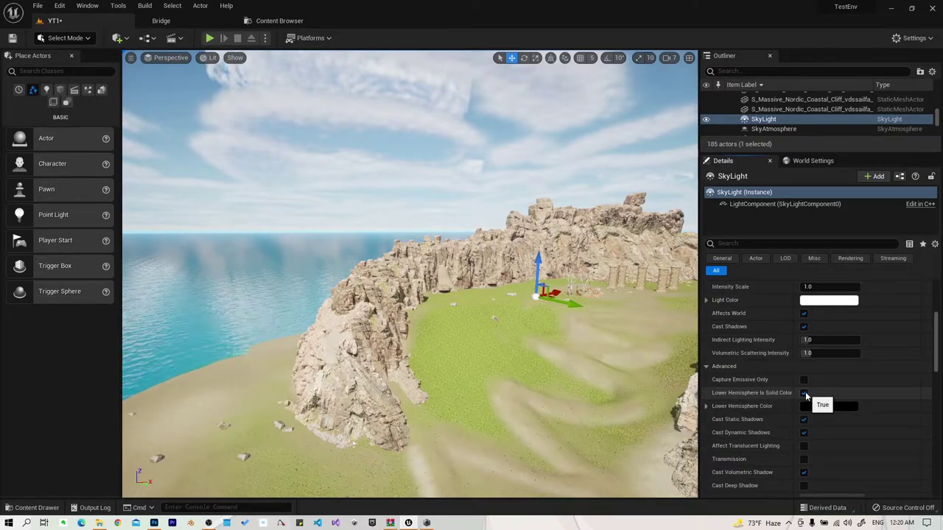
{"action": "scroll", "coordinate": [824, 376], "scroll_direction": "up", "scroll_amount": 2}
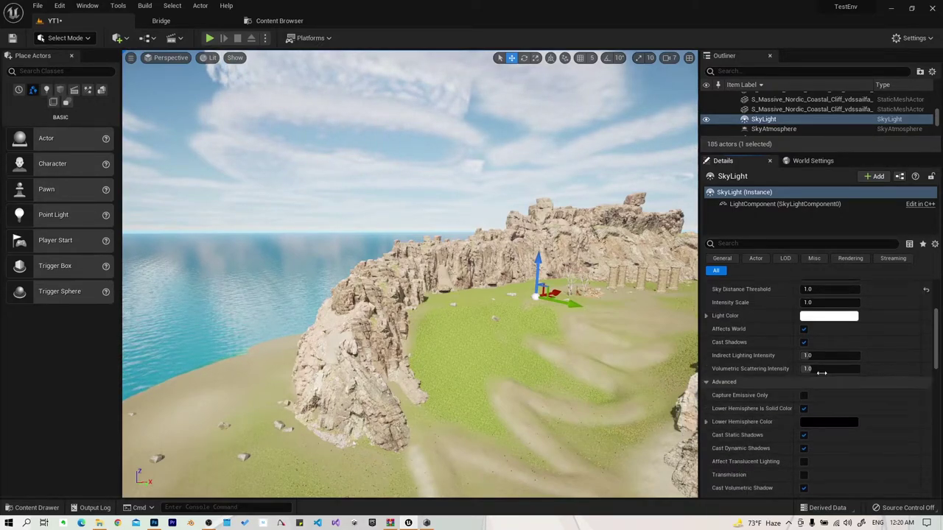
{"action": "left_click", "coordinate": [818, 334]}
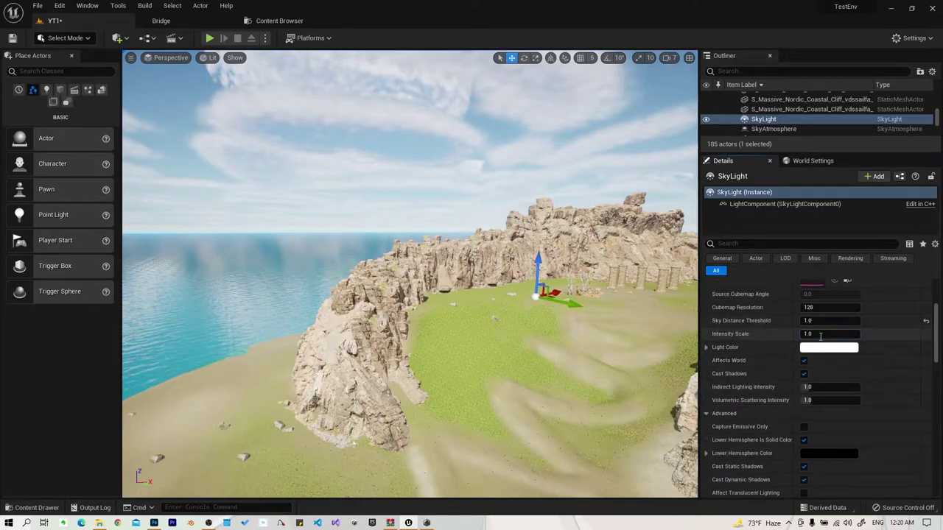
{"action": "type", "text": "0.5"}
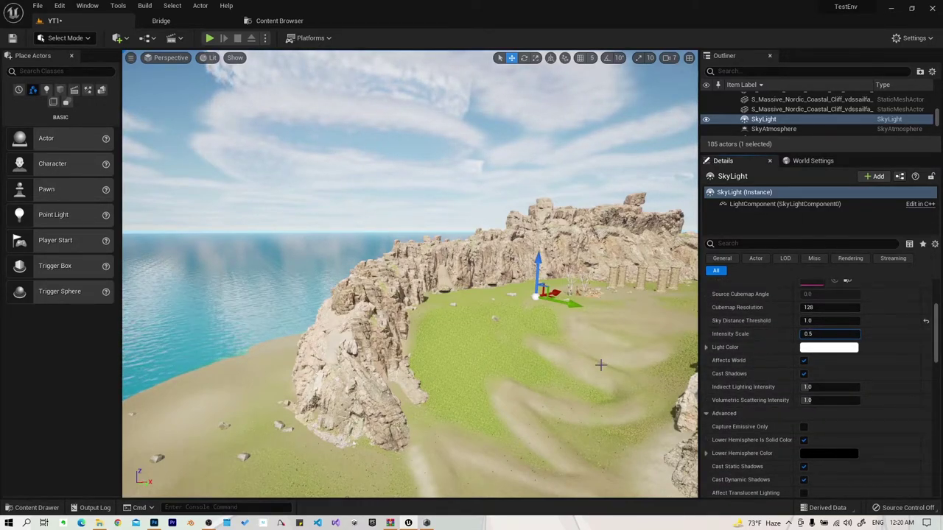
{"action": "key", "text": "Return"}
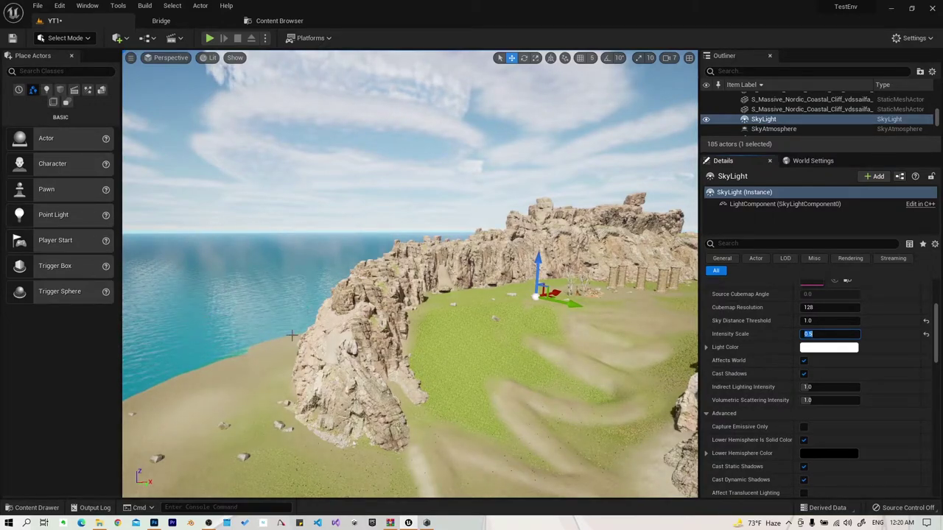
- Reset Intensity Scale to 1.0, try 0.2, then settle on 0.5
{"action": "left_click", "coordinate": [926, 333]}
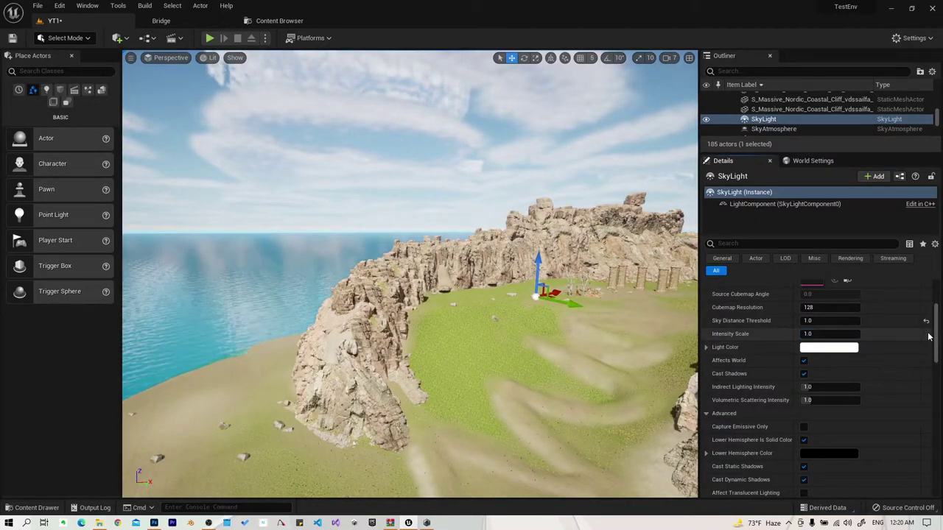
{"action": "left_click", "coordinate": [822, 333]}
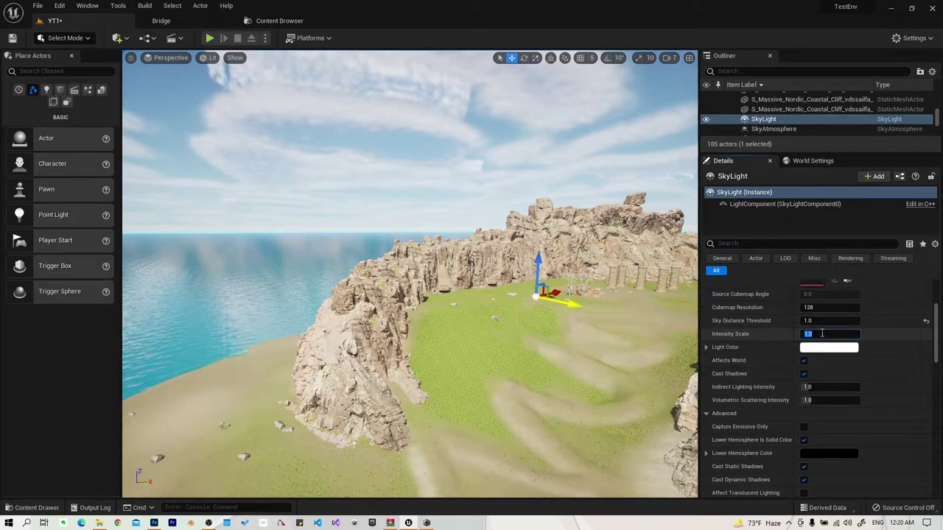
{"action": "type", "text": "0.2"}
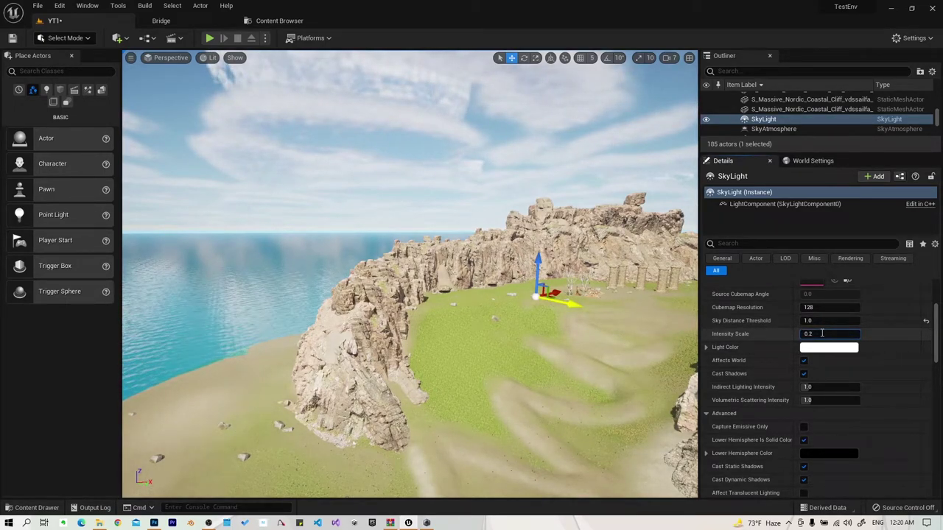
{"action": "key", "text": "Return"}
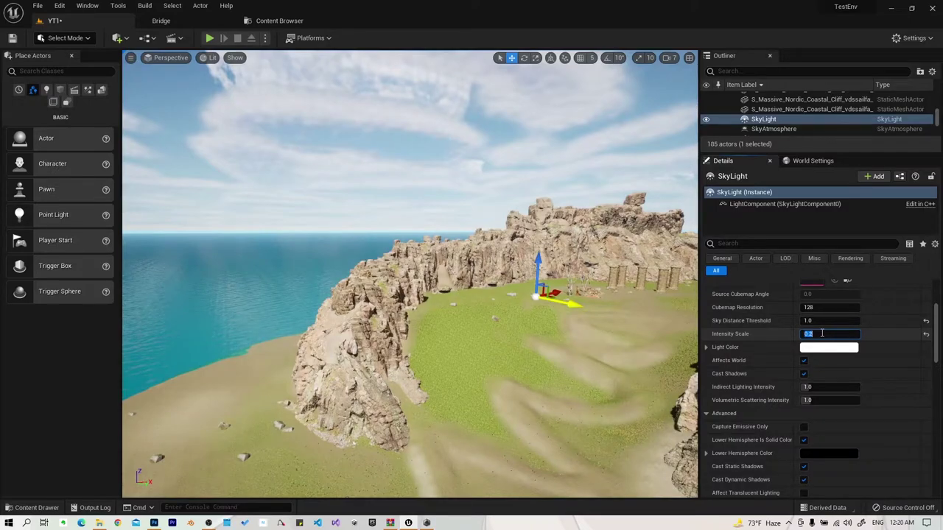
{"action": "type", "text": "0"}
{"action": "key", "text": "Return"}
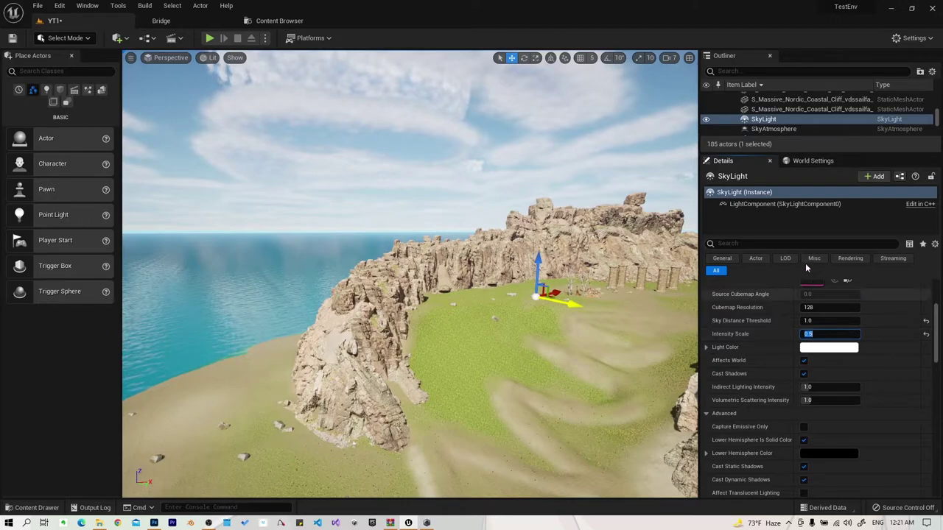
- Select the PostProcessVolume through an Outliner search for 'post'
{"action": "left_click", "coordinate": [752, 72]}
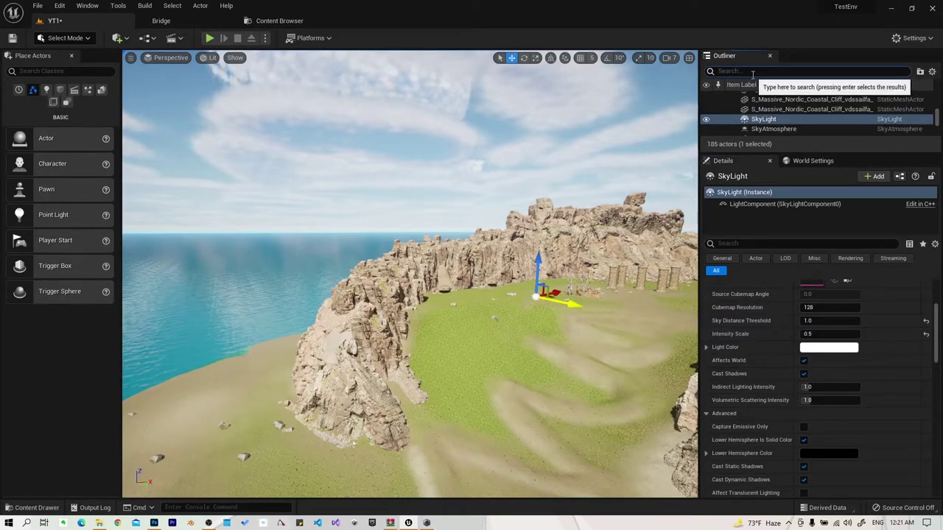
{"action": "type", "text": "post"}
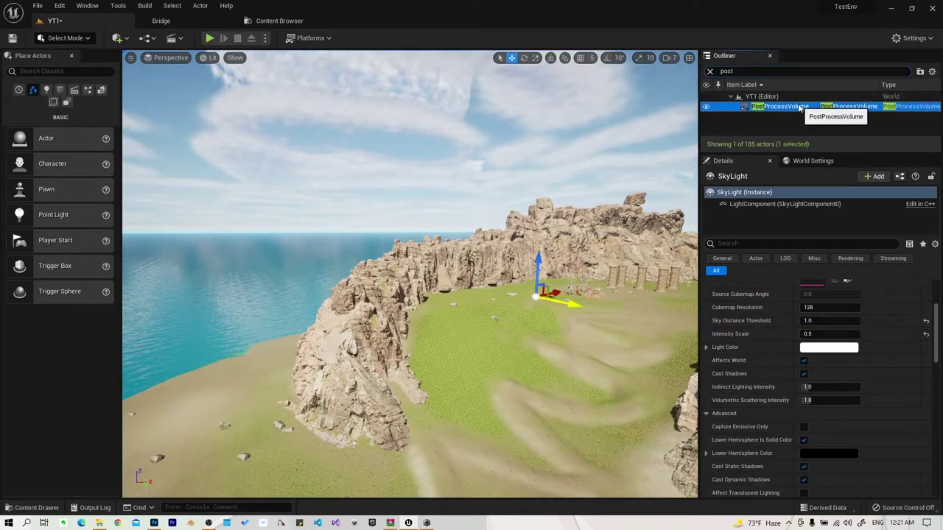
{"action": "left_click", "coordinate": [797, 106]}
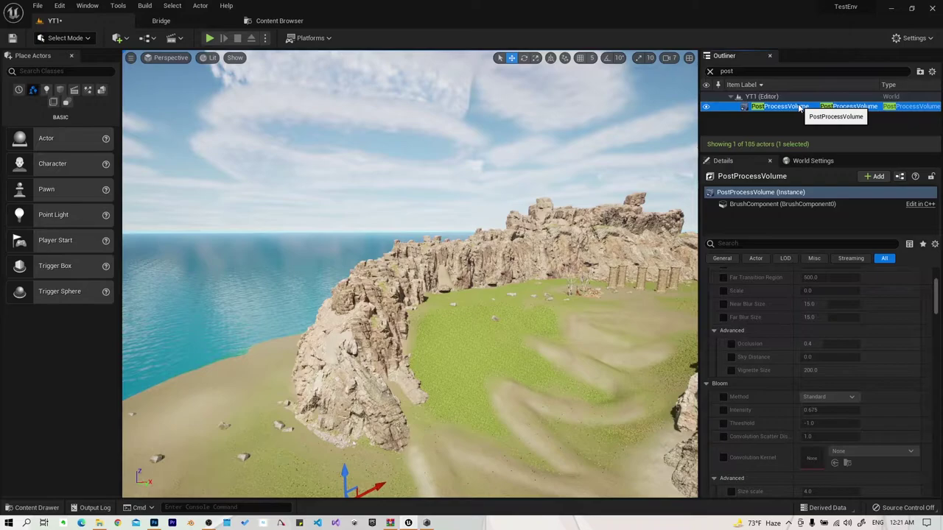
- Filter Details by 'vig', enable Vignette Intensity and raise it to about 0.648
{"action": "left_click", "coordinate": [808, 245]}
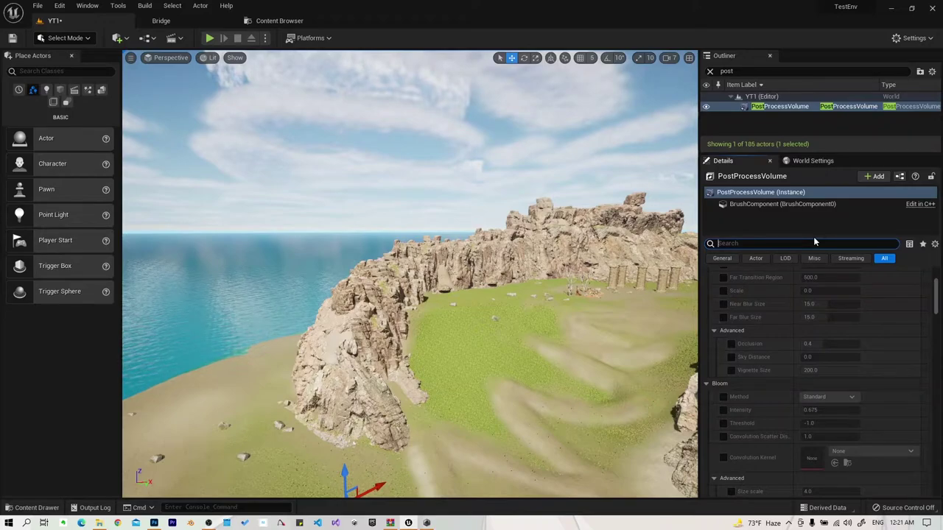
{"action": "type", "text": "vig"}
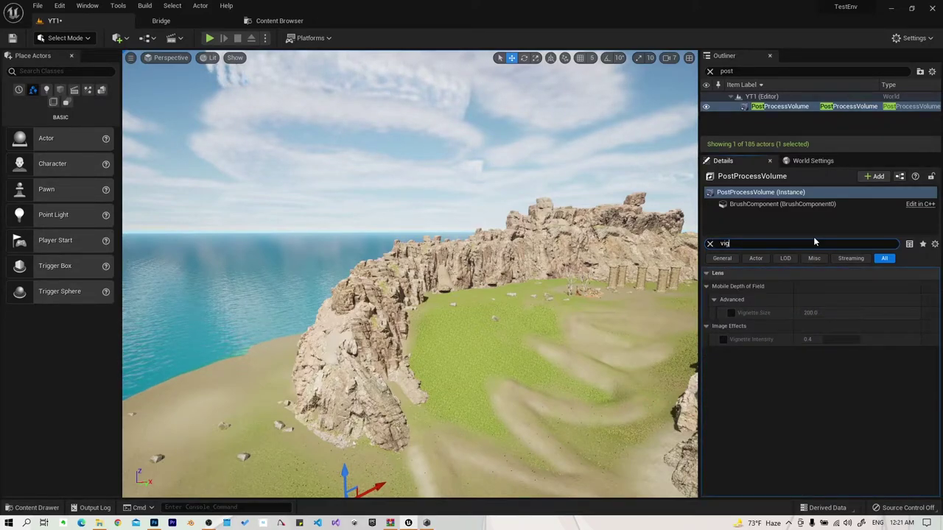
{"action": "left_click", "coordinate": [723, 339]}
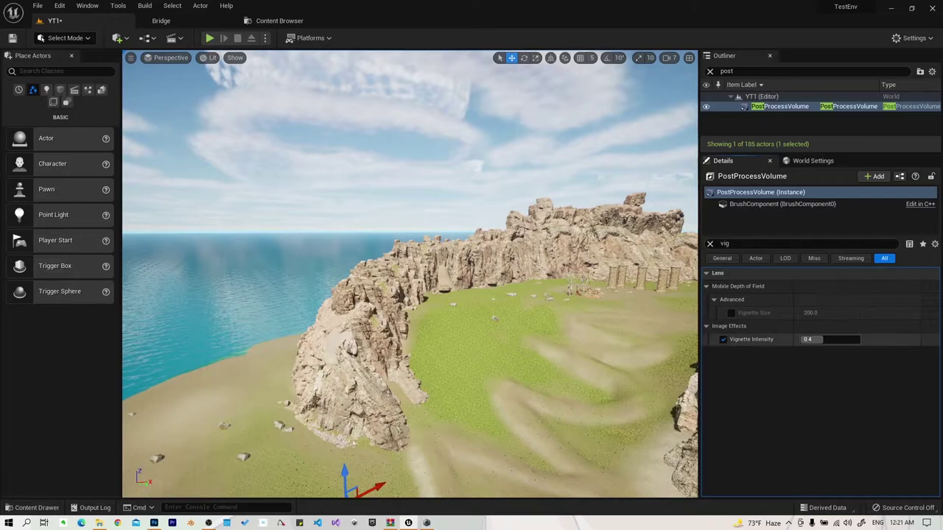
{"action": "left_click_drag", "start_coordinate": [808, 340], "coordinate": [841, 339]}
{"action": "mouse_move", "coordinate": [214, 246]}
{"action": "right_mouse_down"}
{"action": "mouse_move", "coordinate": [332, 221]}
{"action": "mouse_move", "coordinate": [243, 228]}
{"action": "right_mouse_up"}
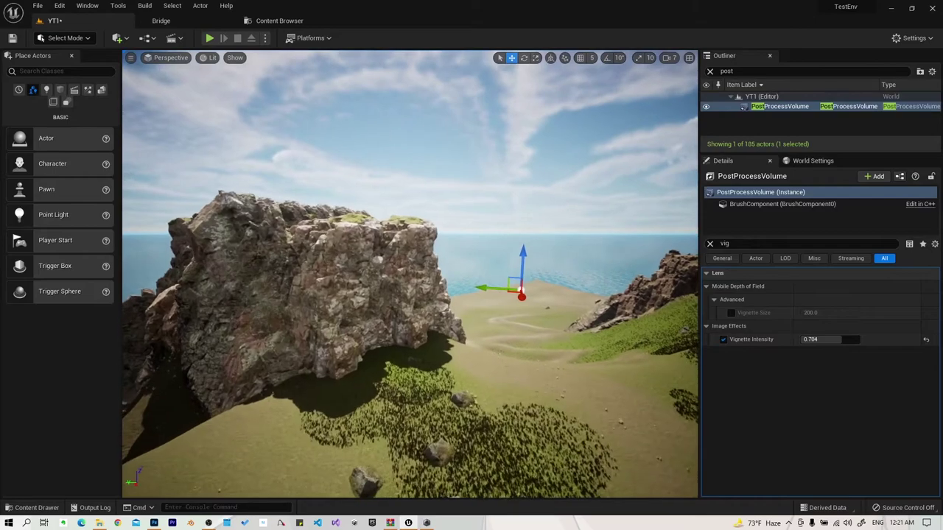
{"action": "right_click_drag", "start_coordinate": [243, 228], "coordinate": [332, 236]}
{"action": "left_click_drag", "start_coordinate": [839, 339], "coordinate": [837, 340]}
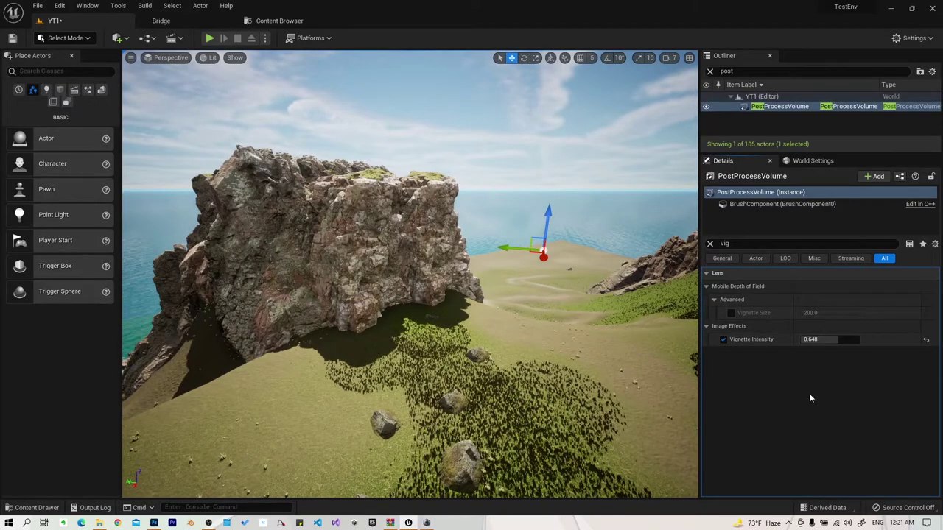
- Filter Details by 'bloom' and enable overrides for Bloom Method, Intensity and Threshold
{"action": "left_click", "coordinate": [763, 244]}
{"action": "key", "text": "ctrl+a"}
{"action": "type", "text": "bloom"}
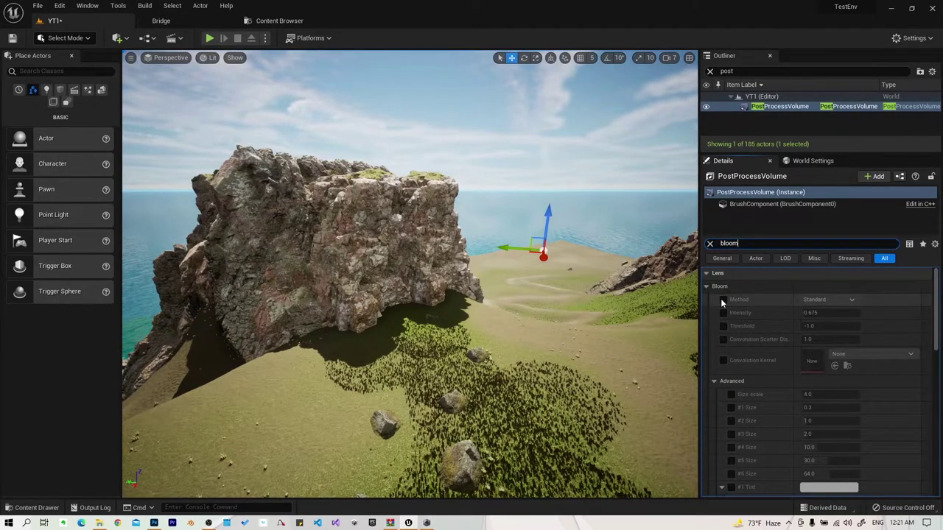
{"action": "left_click", "coordinate": [723, 299]}
{"action": "left_click", "coordinate": [723, 312]}
{"action": "left_click", "coordinate": [723, 326]}
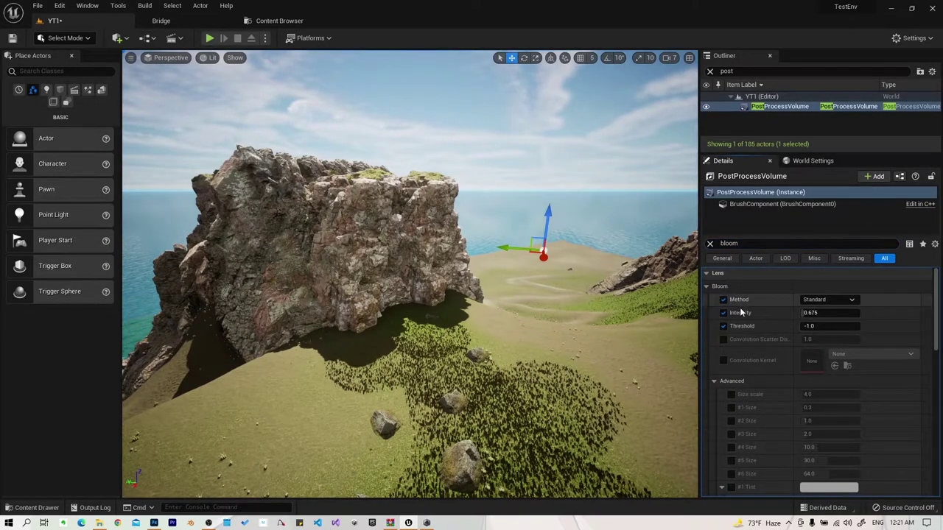
- Keep the Bloom Method on Standard after briefly trying Convolution
{"action": "left_click", "coordinate": [840, 303]}
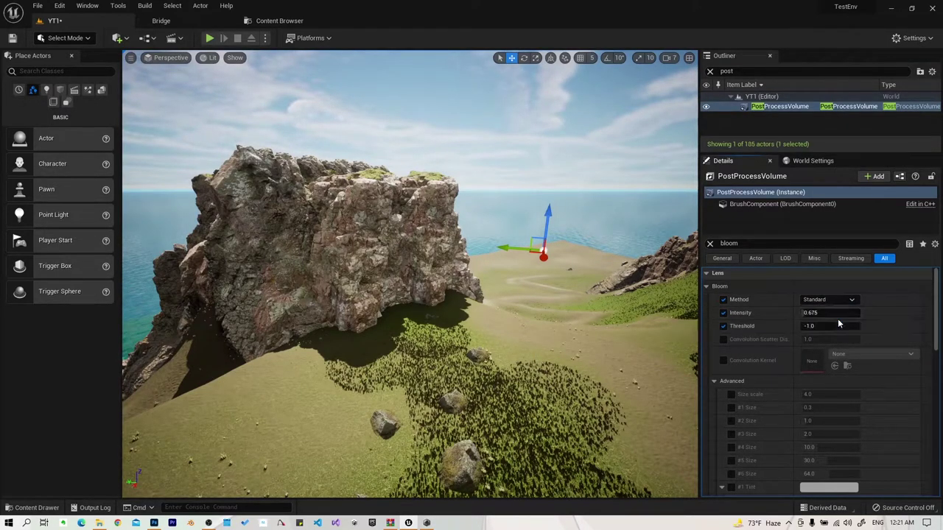
{"action": "left_click", "coordinate": [838, 318]}
{"action": "left_click", "coordinate": [840, 305]}
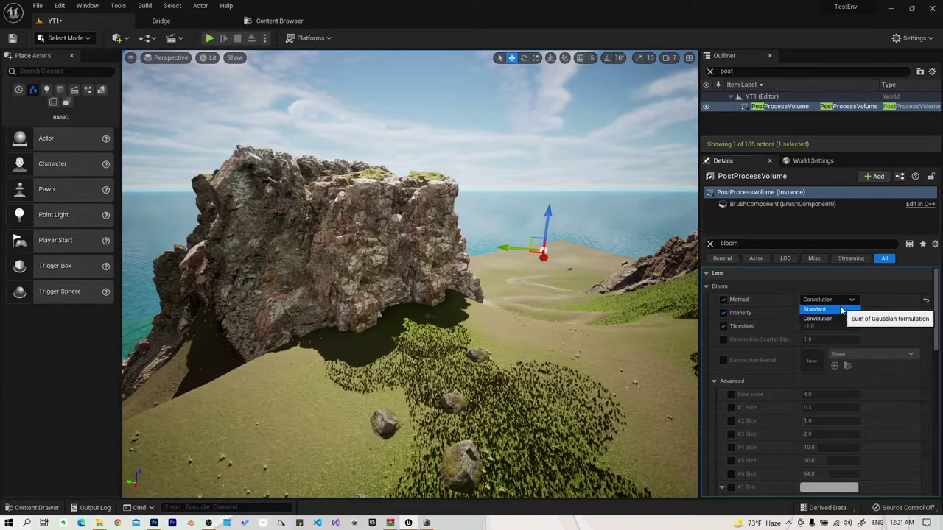
{"action": "left_click", "coordinate": [840, 305]}
{"action": "left_click", "coordinate": [840, 305]}
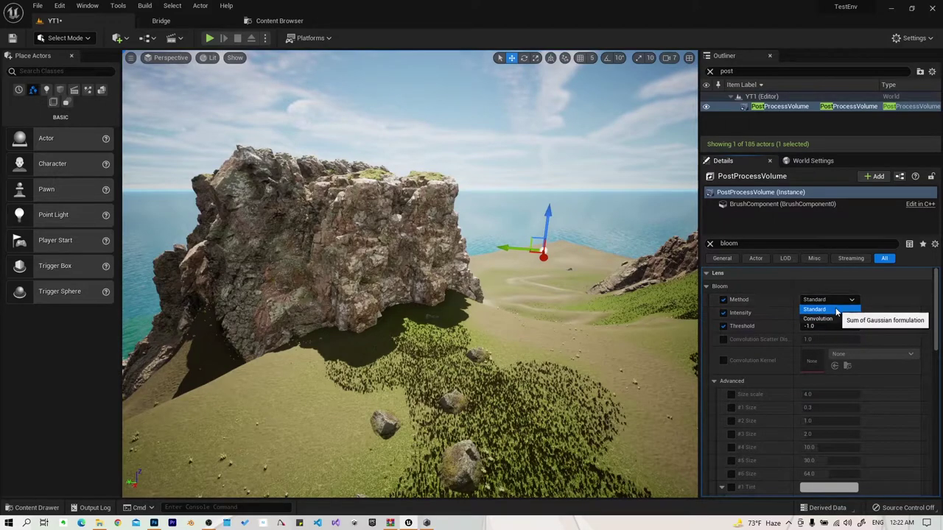
{"action": "left_click", "coordinate": [837, 309]}
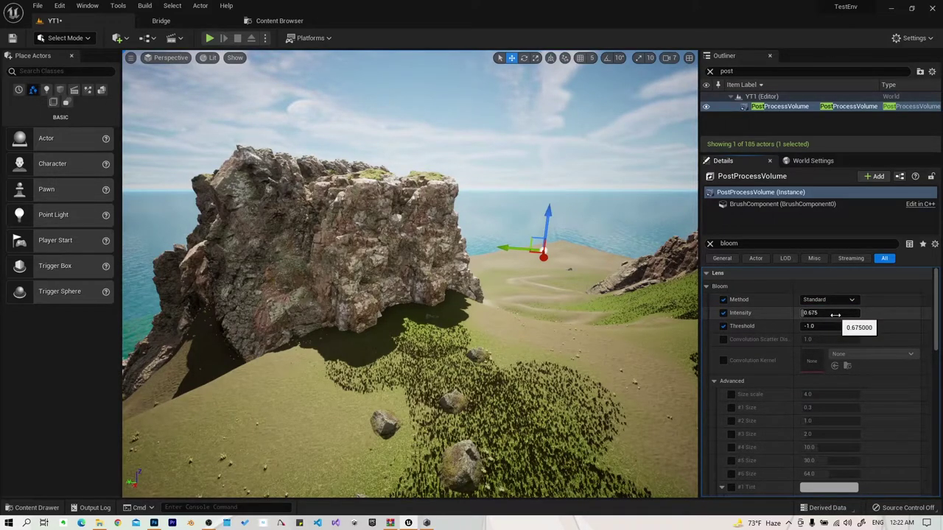
- Set Bloom Intensity to 2.5 and Bloom Threshold to 1.7
{"action": "left_click", "coordinate": [836, 314]}
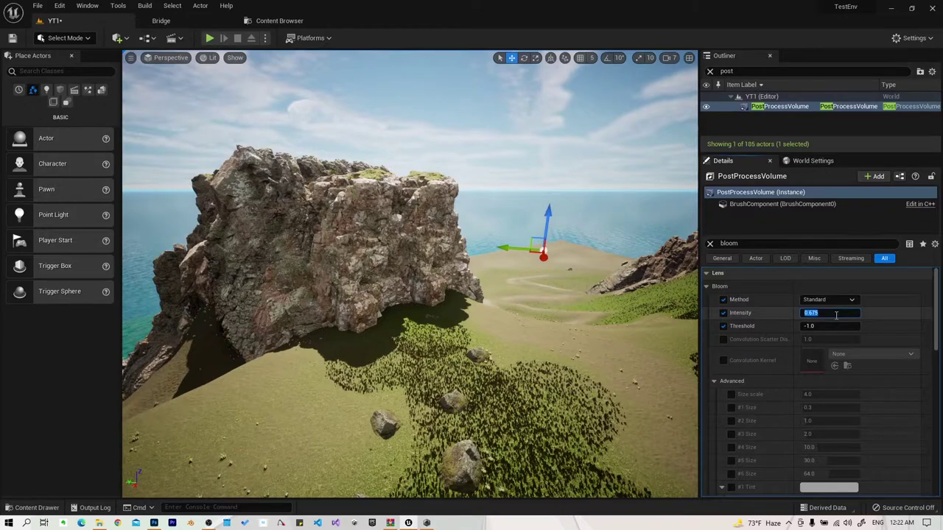
{"action": "type", "text": "2.5"}
{"action": "key", "text": "Return"}
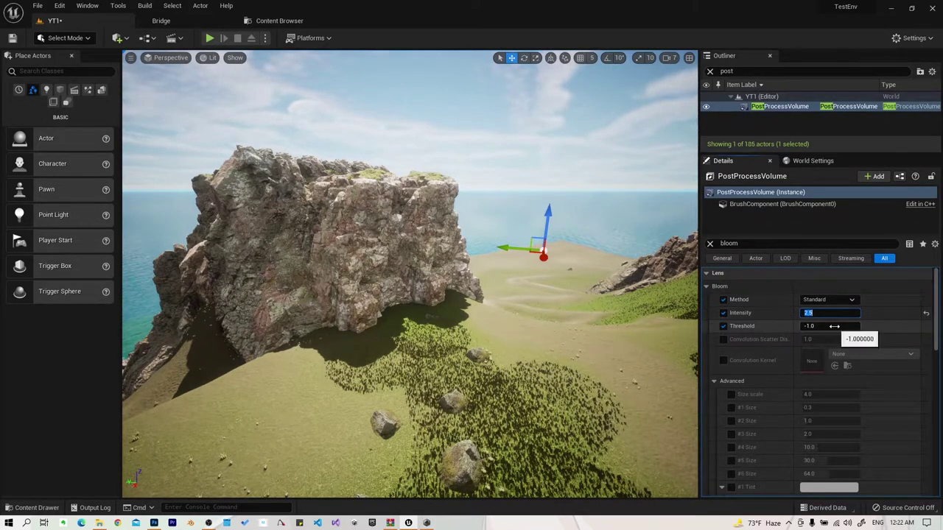
{"action": "left_click", "coordinate": [836, 327]}
{"action": "type", "text": "1"}
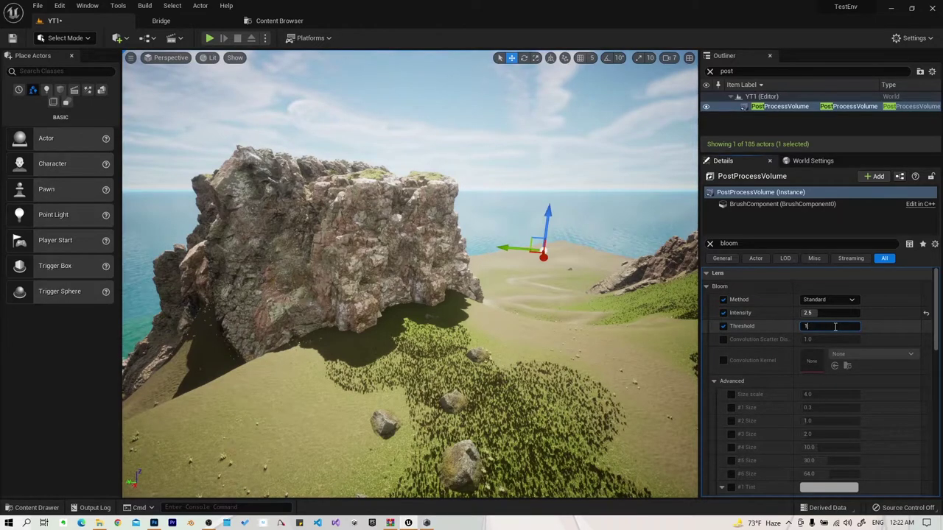
{"action": "type", "text": ".7"}
{"action": "key", "text": "Return"}
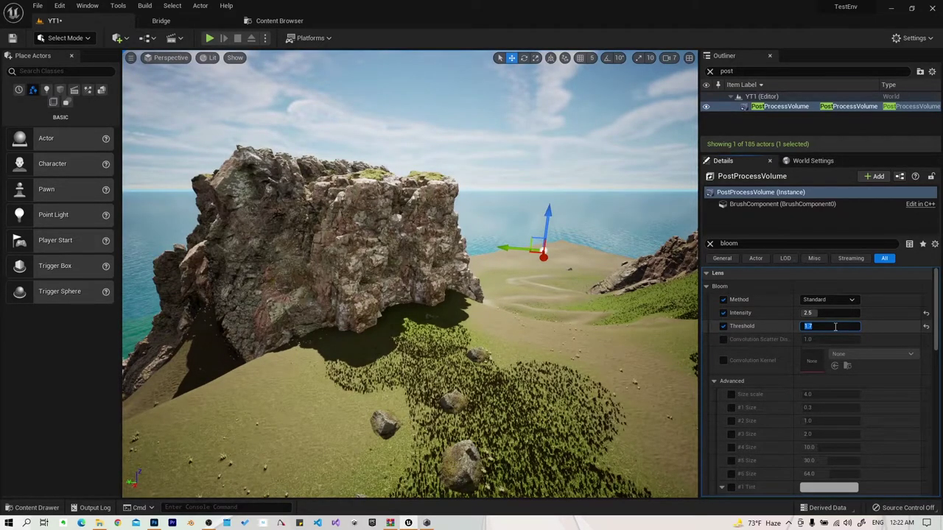
{"action": "mouse_move", "coordinate": [624, 344]}
{"action": "right_mouse_down"}
{"action": "mouse_move", "coordinate": [663, 346]}
{"action": "mouse_move", "coordinate": [634, 346]}
{"action": "right_mouse_up"}
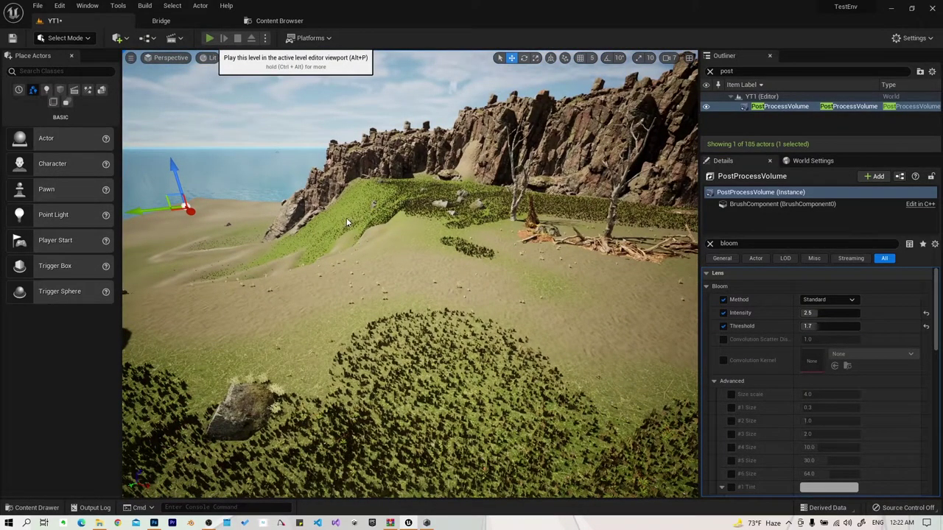
{"action": "key", "text": "alt+p"}
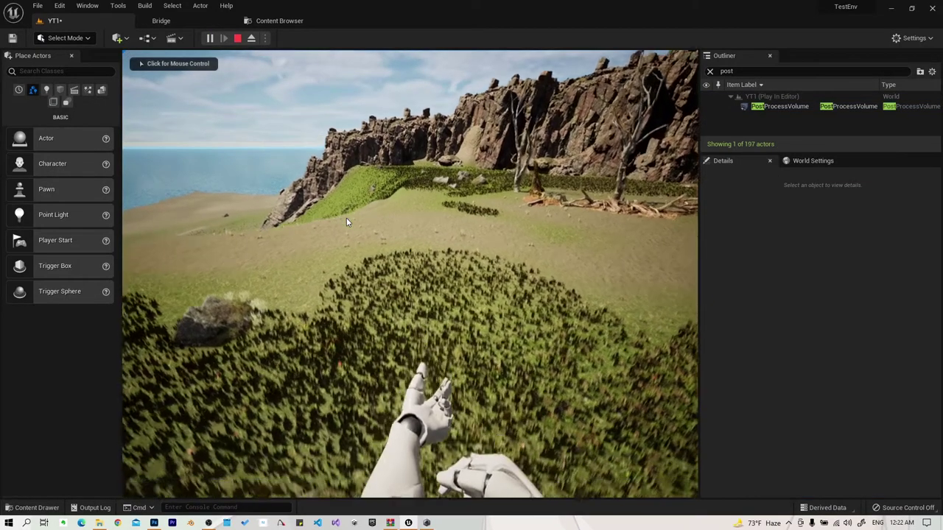
{"action": "left_click", "coordinate": [368, 262]}
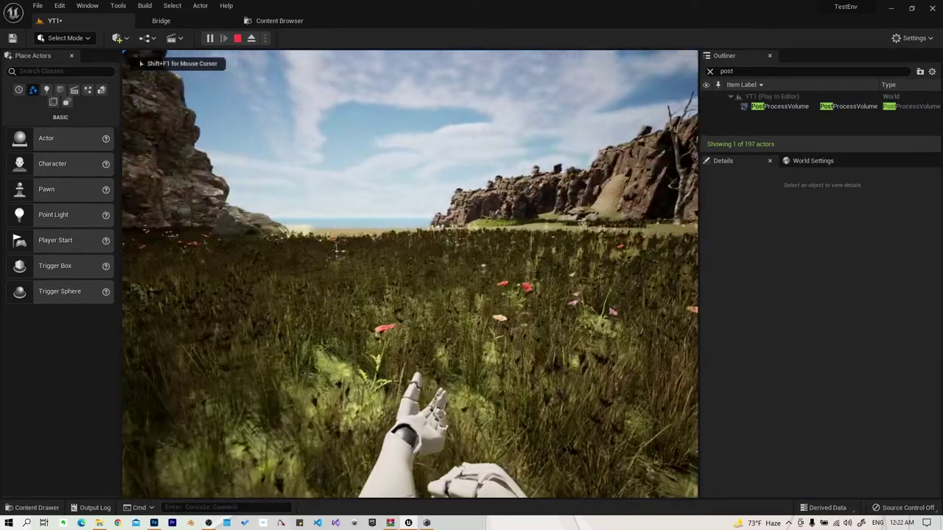
{"action": "key", "text": "w"}
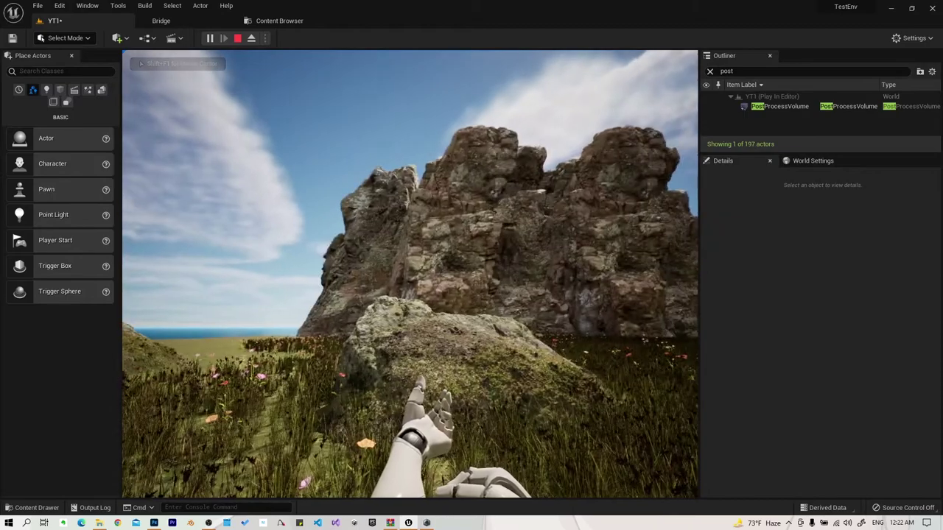
{"action": "key", "text": "s"}
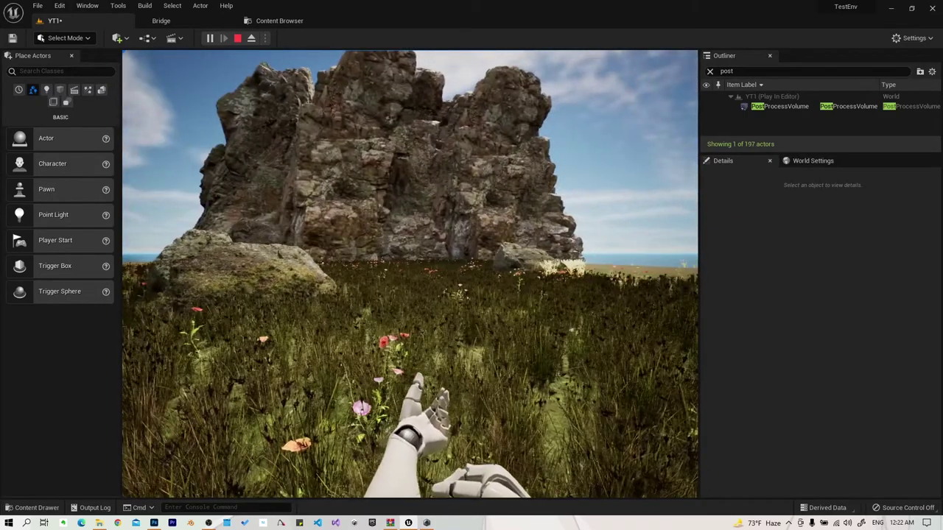
{"action": "key", "text": "shift+F1"}
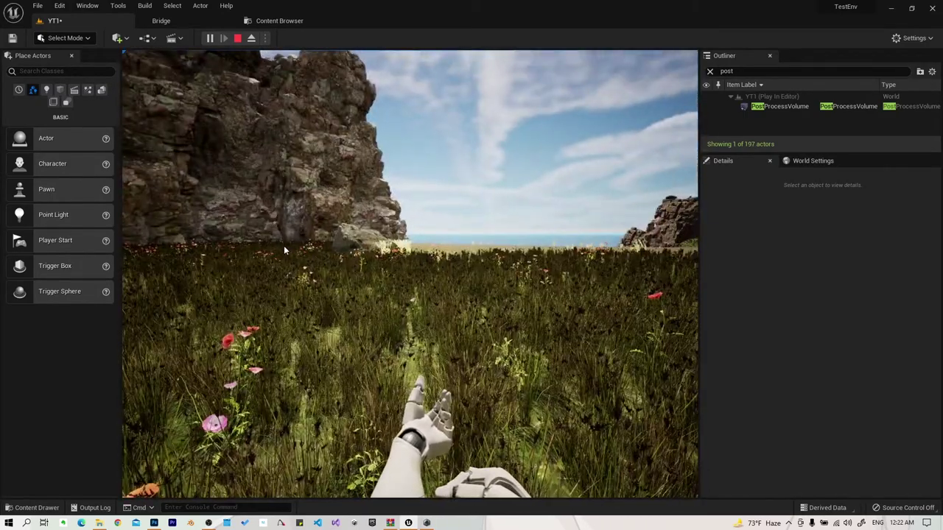
{"action": "left_click", "coordinate": [780, 106]}
{"action": "key", "text": "Escape"}
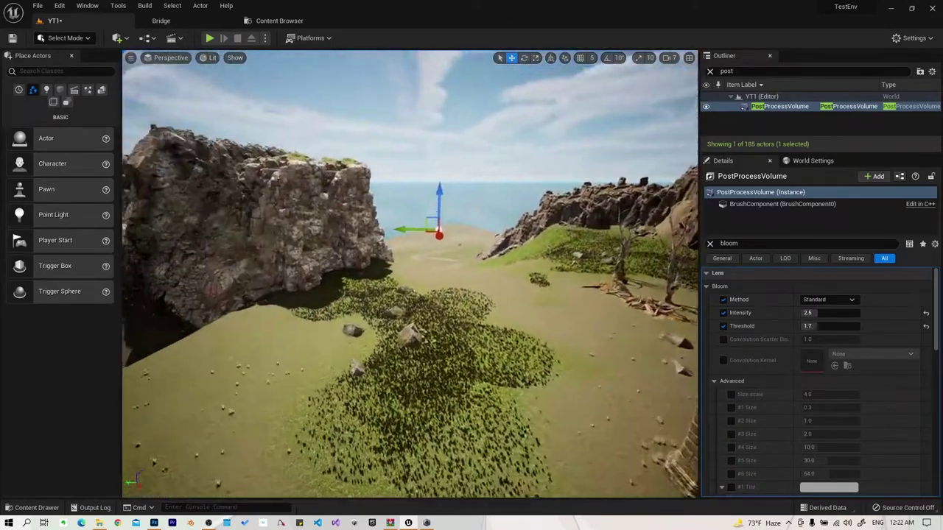
- Fly around the cliff rock and sky to inspect the bloom effect
{"action": "key", "text": "f"}
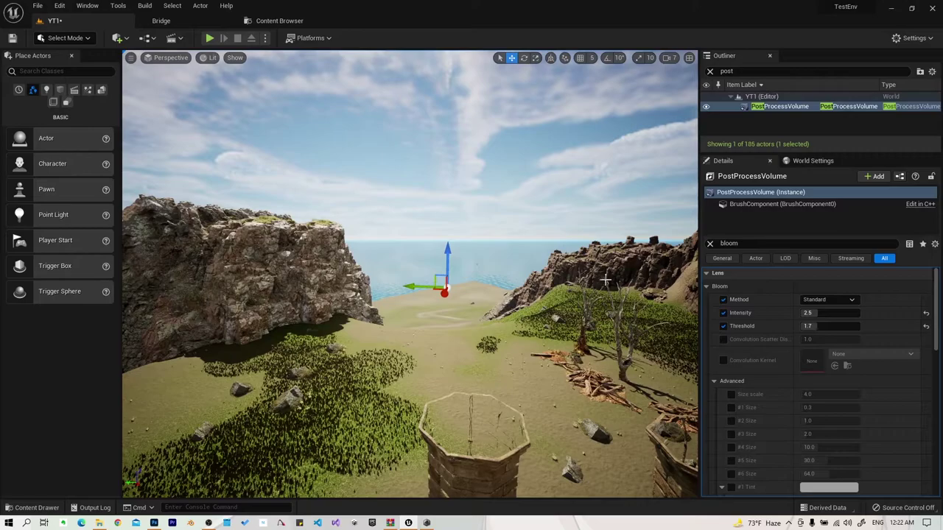
{"action": "right_click_drag", "start_coordinate": [581, 239], "coordinate": [582, 184]}
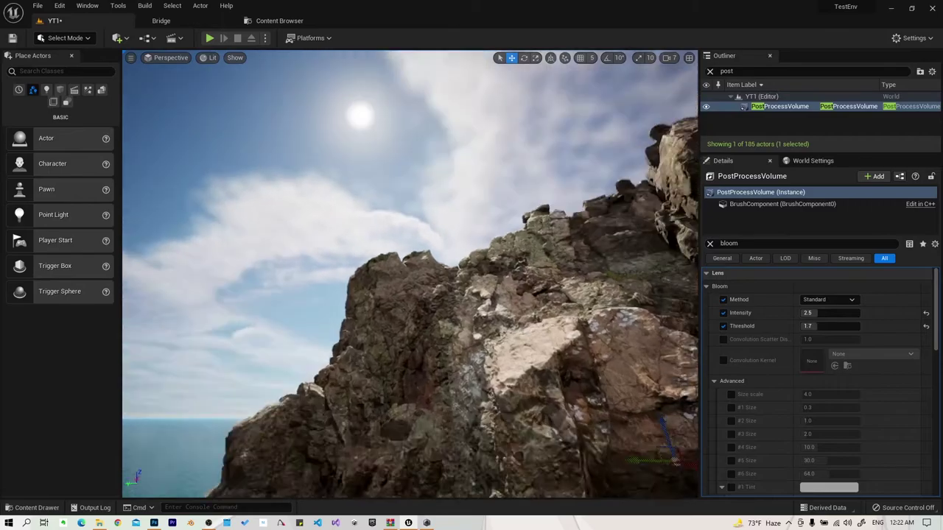
{"action": "right_click_drag", "start_coordinate": [581, 184], "coordinate": [589, 214]}
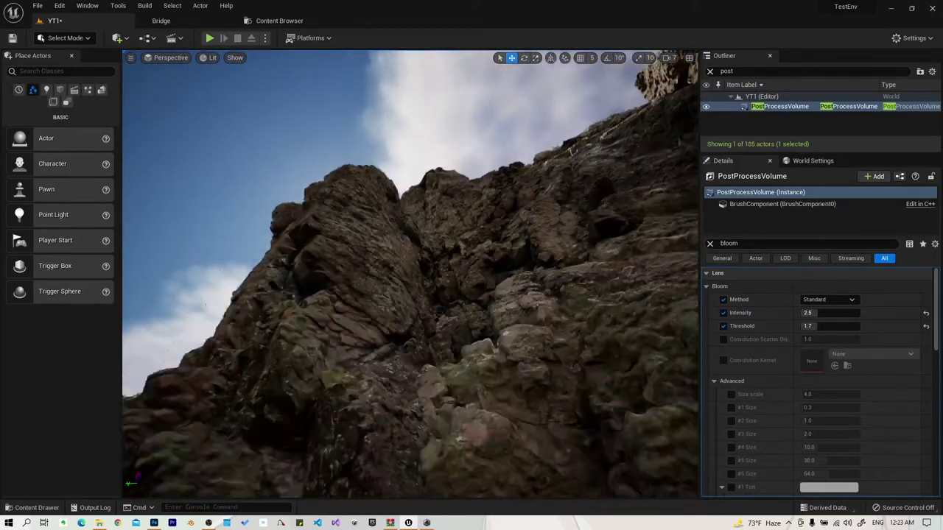
{"action": "right_click_drag", "start_coordinate": [410, 274], "coordinate": [411, 274]}
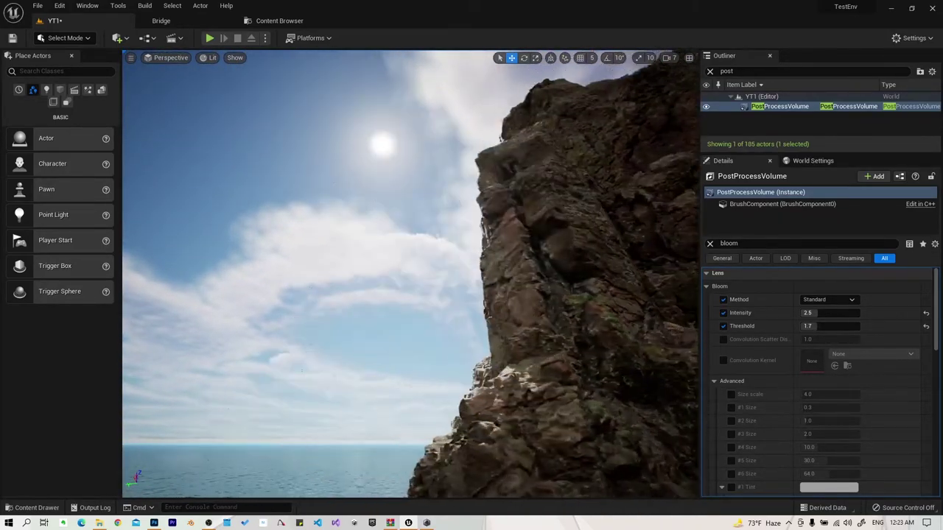
{"action": "right_click_drag", "start_coordinate": [410, 274], "coordinate": [410, 274]}
- Lower the viewport camera speed to 4, circle the cliff, then clear the 'bloom' filter
{"action": "left_click", "coordinate": [668, 57]}
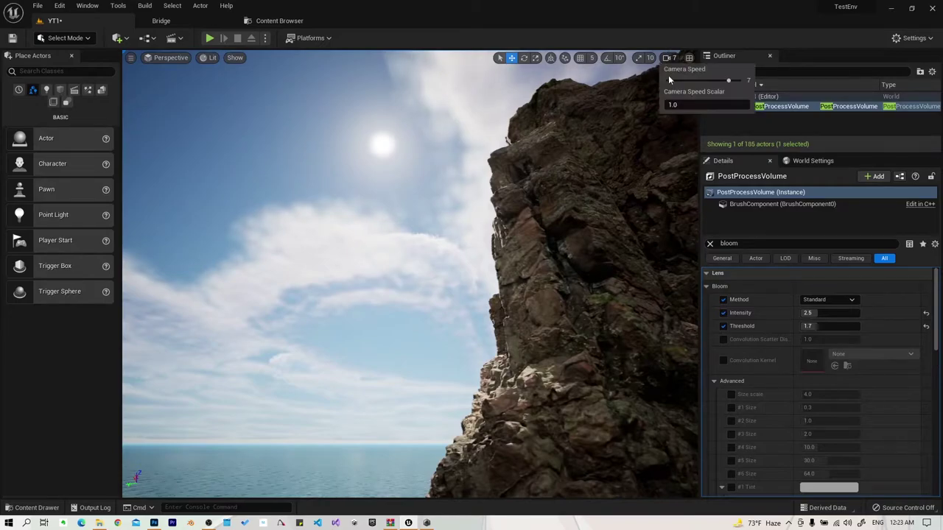
{"action": "left_click", "coordinate": [699, 79]}
{"action": "right_click_drag", "start_coordinate": [590, 221], "coordinate": [590, 221]}
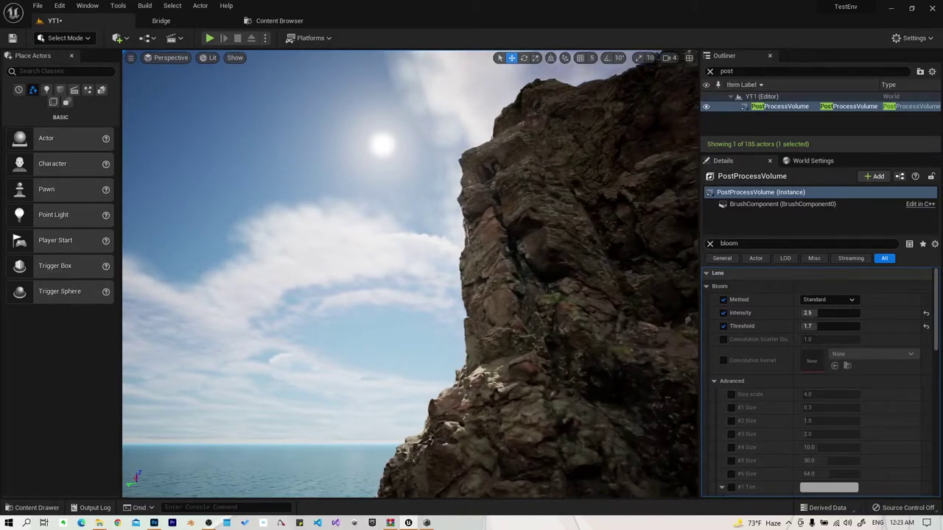
{"action": "right_click_drag", "start_coordinate": [410, 274], "coordinate": [411, 274]}
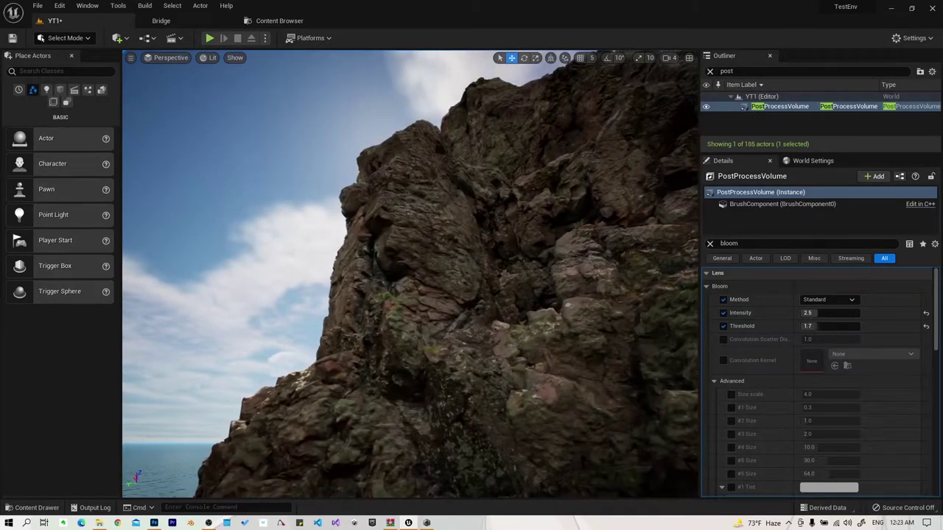
{"action": "right_click_drag", "start_coordinate": [515, 197], "coordinate": [516, 197]}
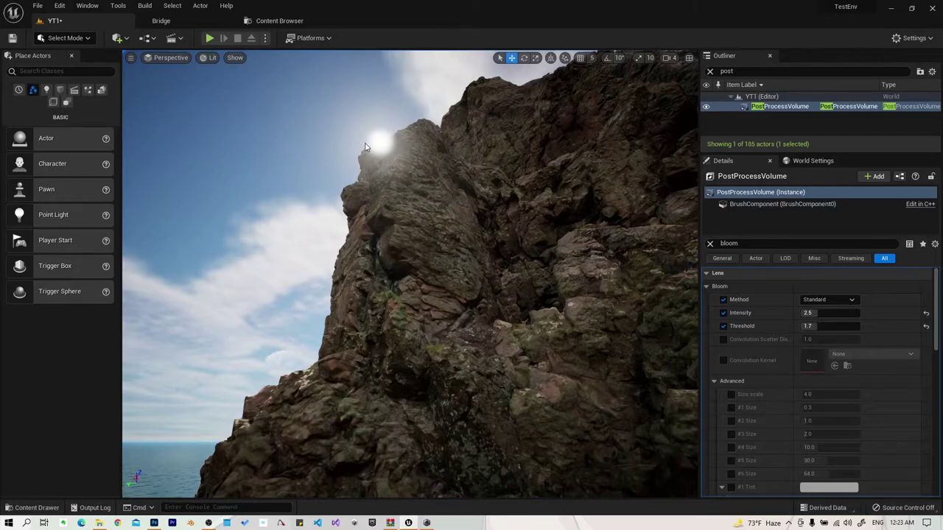
{"action": "left_click", "coordinate": [711, 244]}
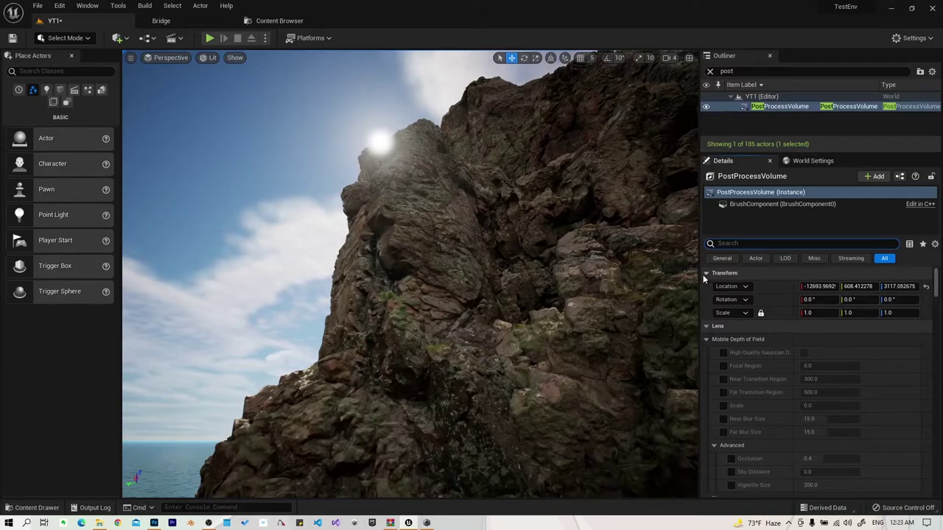
- Select DirectionalLight via an Outliner search for 'dir' and filter Details to 'shaft'
{"action": "left_click", "coordinate": [774, 71]}
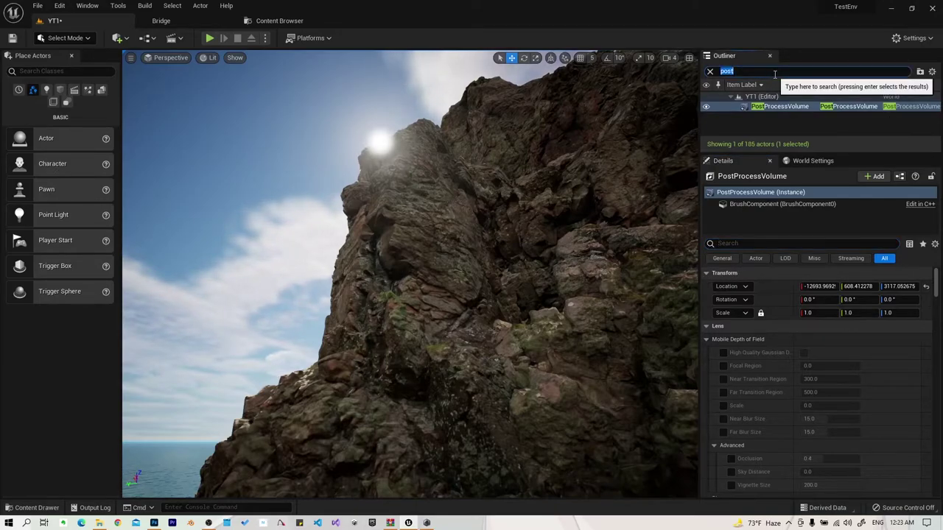
{"action": "type", "text": "dr"}
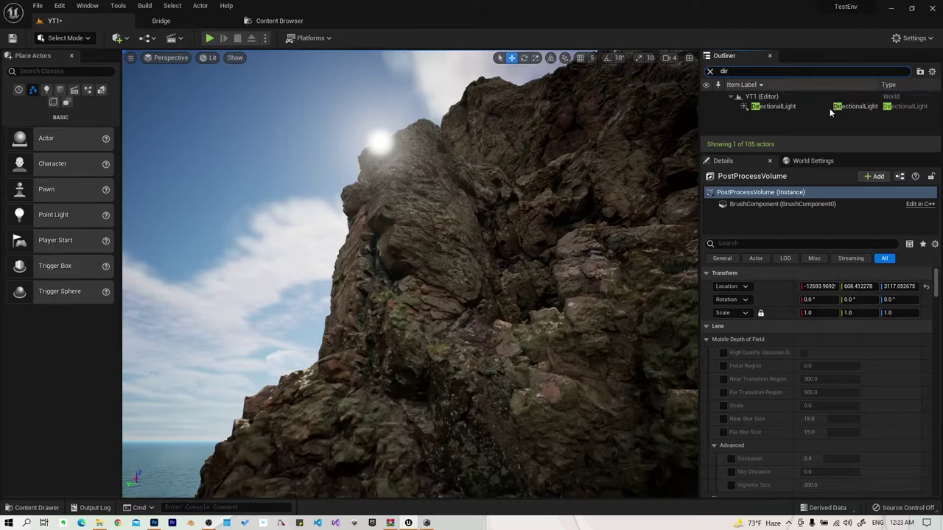
{"action": "left_click", "coordinate": [773, 106]}
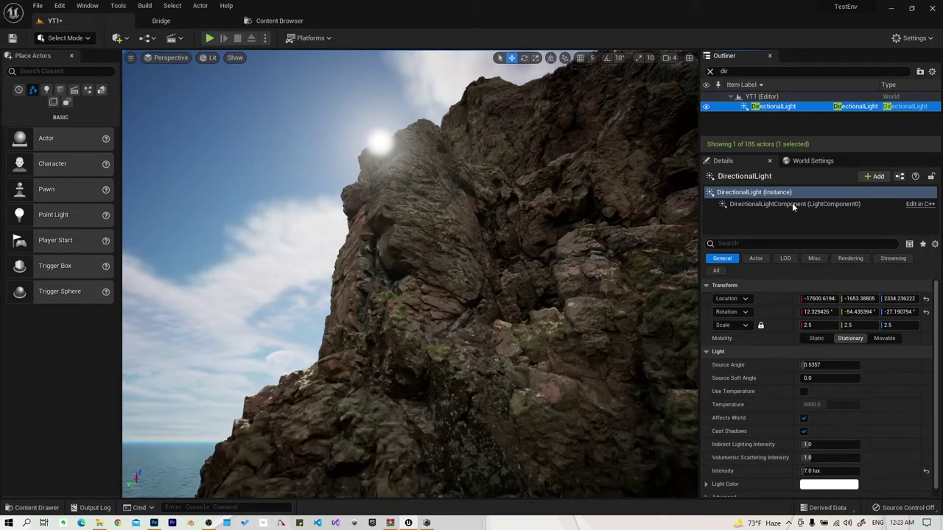
{"action": "left_click", "coordinate": [754, 245]}
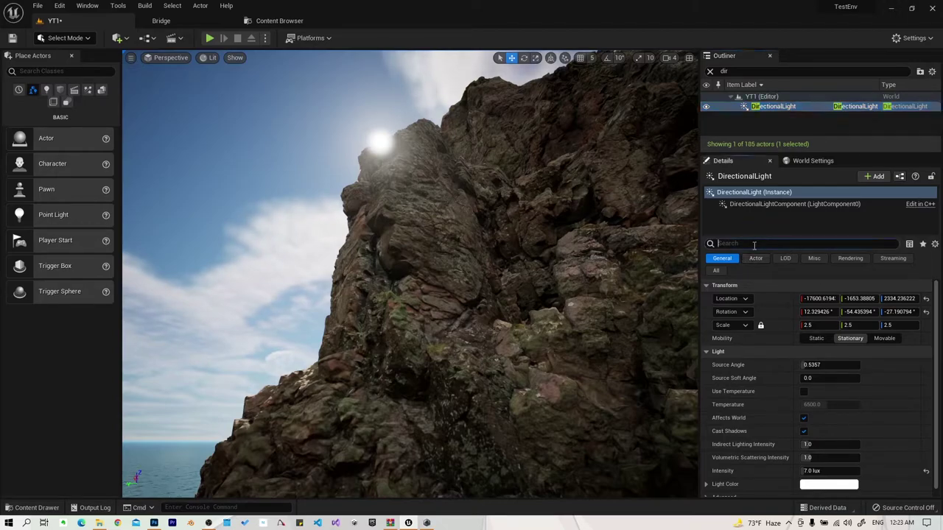
{"action": "type", "text": "shaft"}
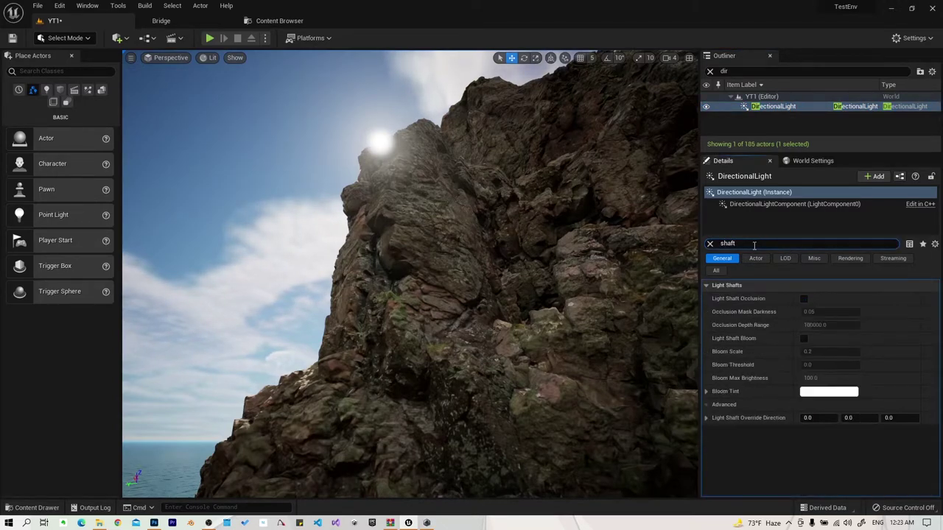
- Enable Light Shaft Occlusion and Light Shaft Bloom, with Bloom Scale 0.1 and Bloom Threshold 0.1
{"action": "left_click", "coordinate": [804, 299]}
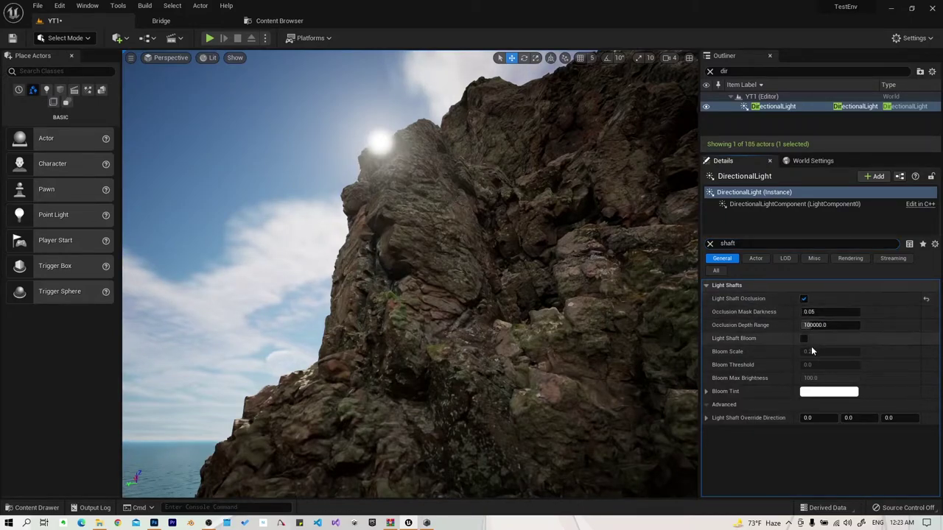
{"action": "left_click", "coordinate": [804, 339]}
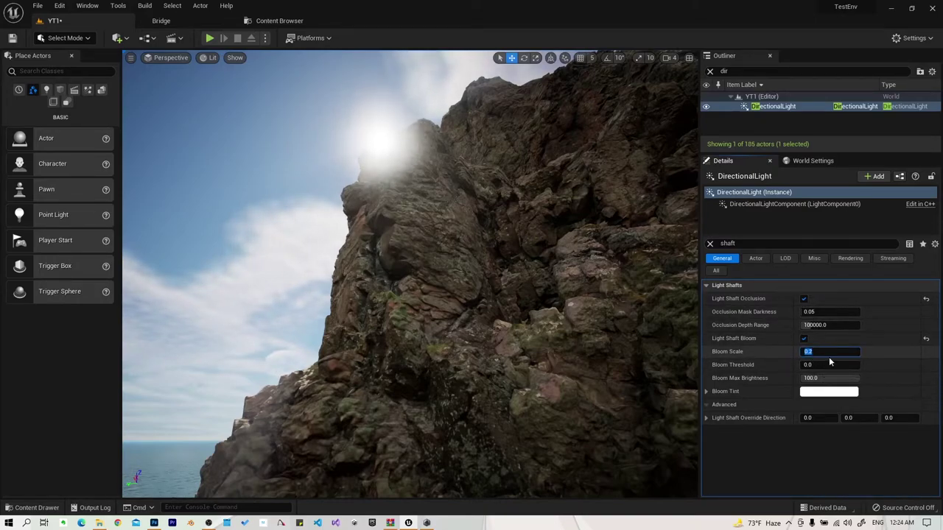
{"action": "type", "text": "0.1"}
{"action": "key", "text": "Return"}
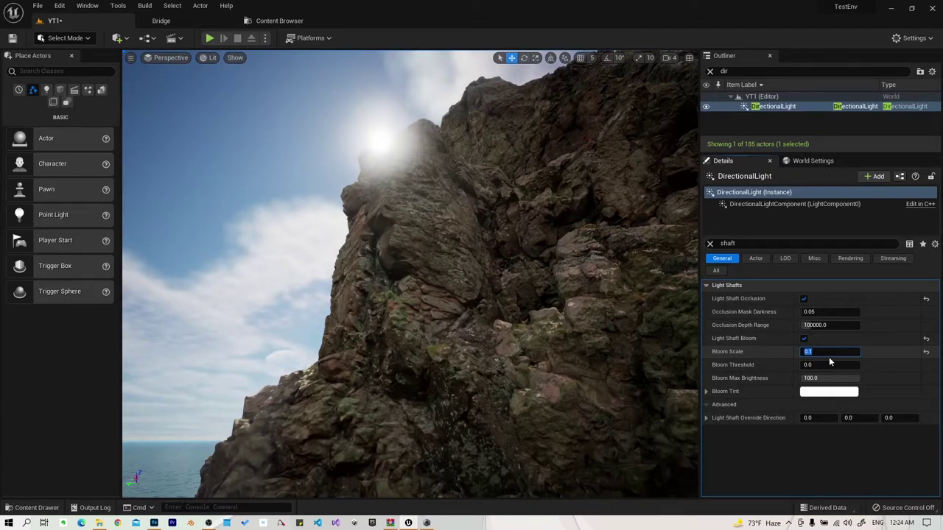
{"action": "left_click", "coordinate": [836, 364]}
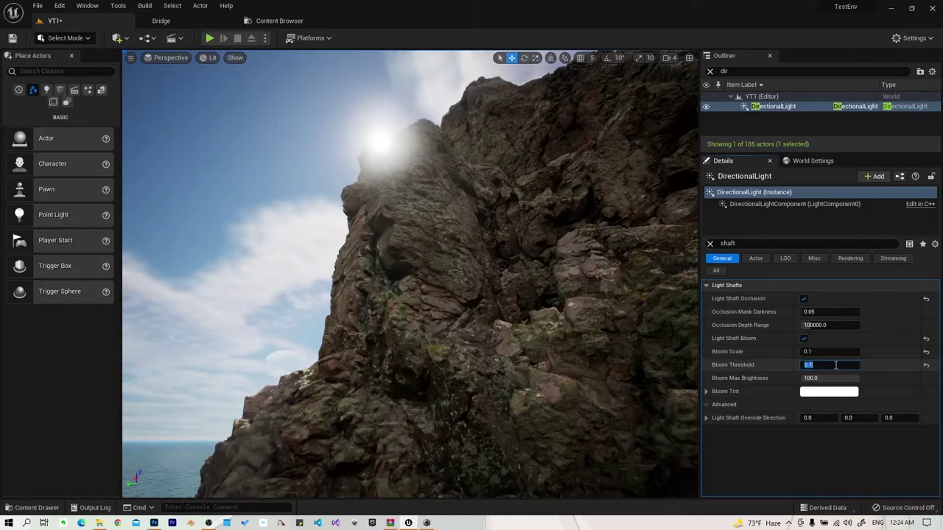
{"action": "mouse_move", "coordinate": [515, 294]}
{"action": "right_mouse_down"}
{"action": "mouse_move", "coordinate": [229, 62]}
{"action": "mouse_move", "coordinate": [519, 90]}
{"action": "right_mouse_up"}
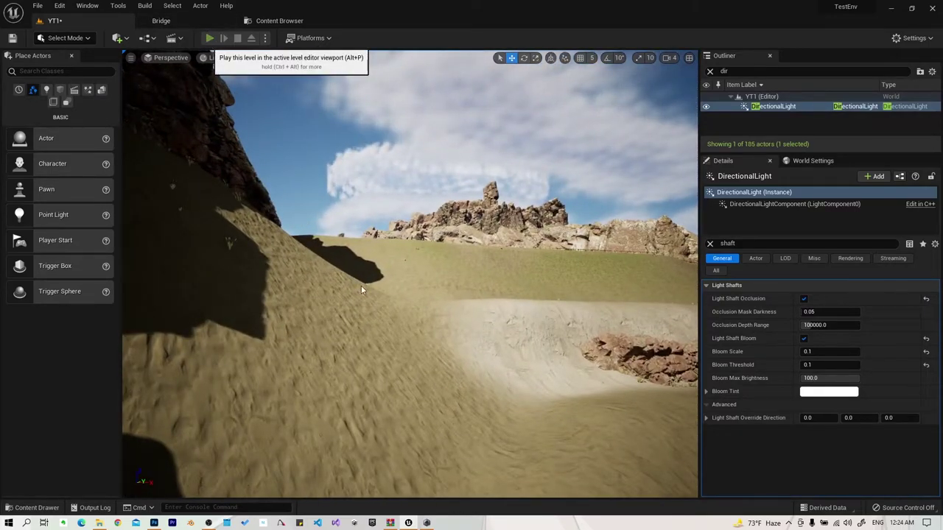
{"action": "key", "text": "alt+p"}
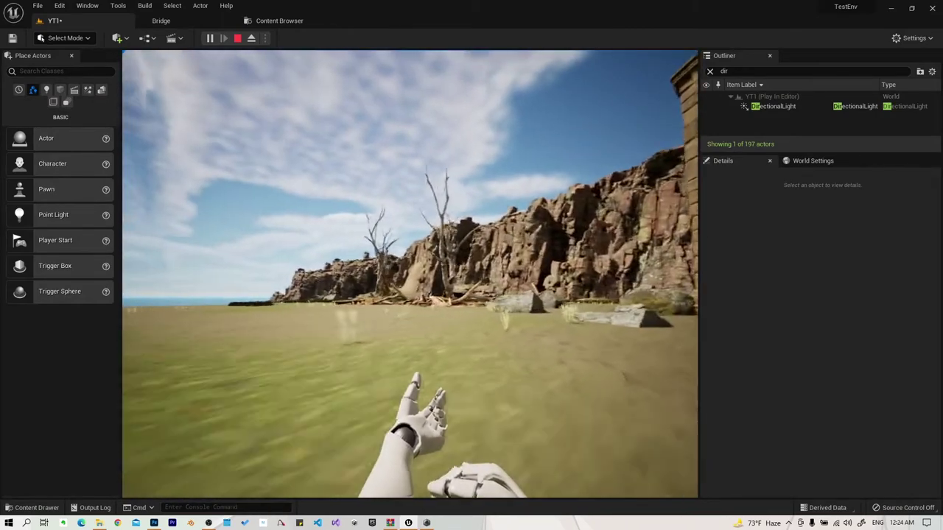
{"action": "key", "text": "w"}
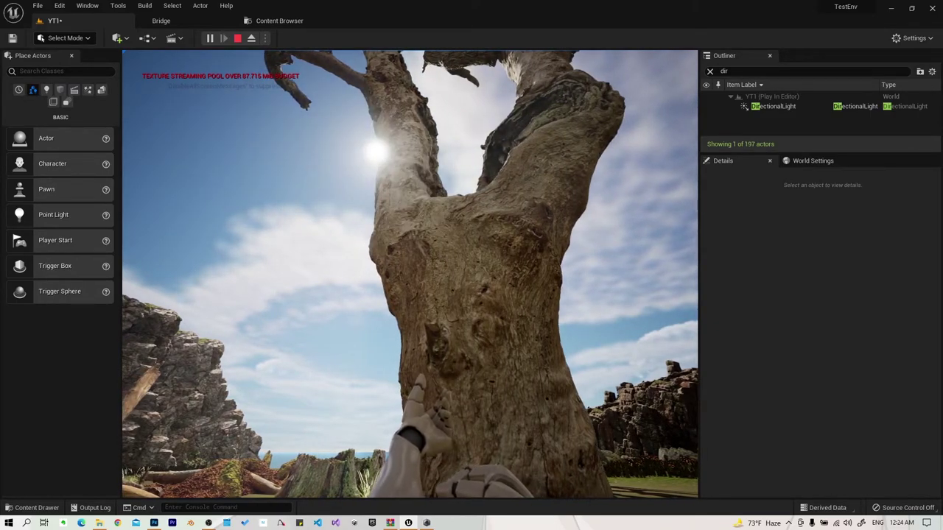
{"action": "key", "text": "Escape"}
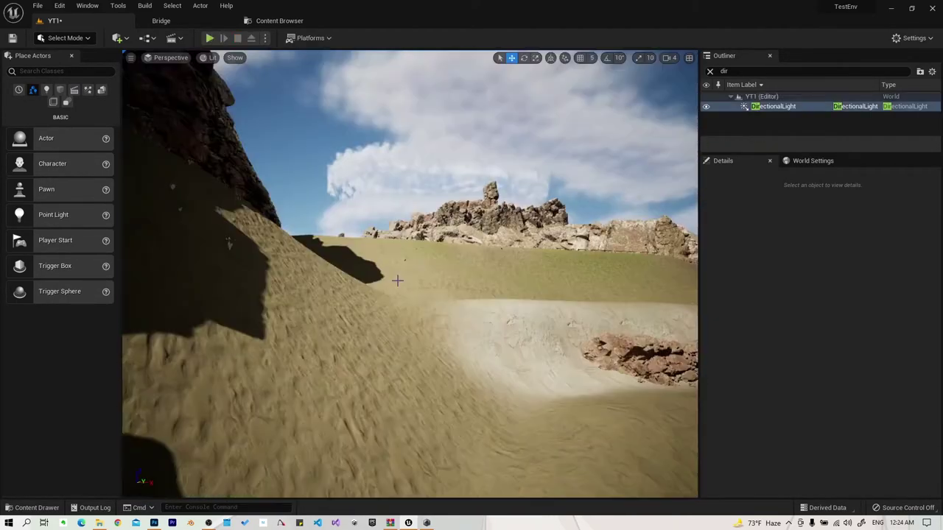
- Reselect DirectionalLight, try Bloom Scale 0.2, then return it to 0.1 with Threshold 0.1
{"action": "left_click", "coordinate": [778, 107]}
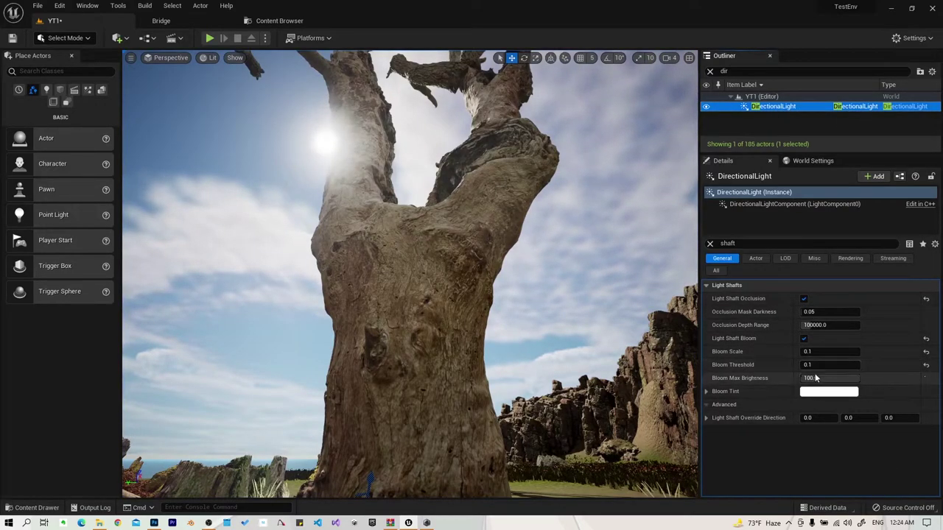
{"action": "mouse_move", "coordinate": [818, 378]}
{"action": "left_mouse_down"}
{"action": "mouse_move", "coordinate": [766, 378]}
{"action": "mouse_move", "coordinate": [870, 378]}
{"action": "left_mouse_up"}
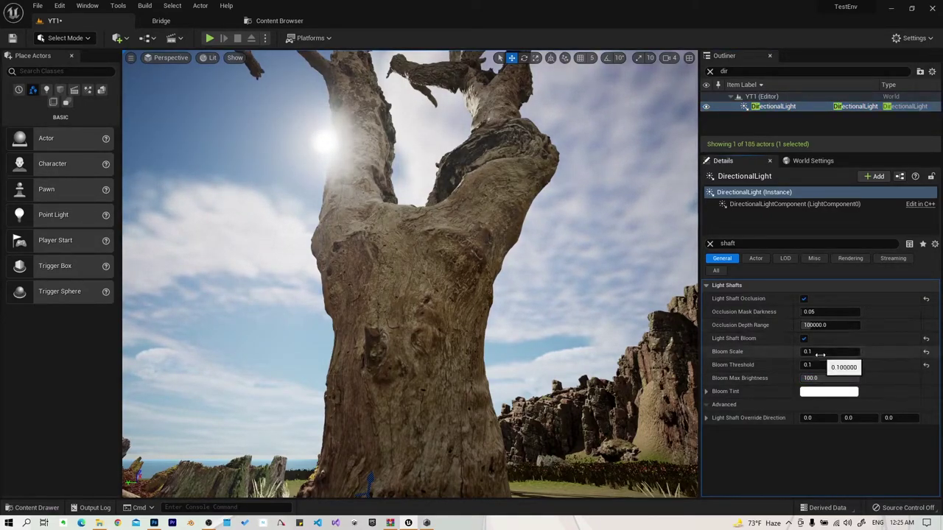
{"action": "left_click", "coordinate": [820, 354]}
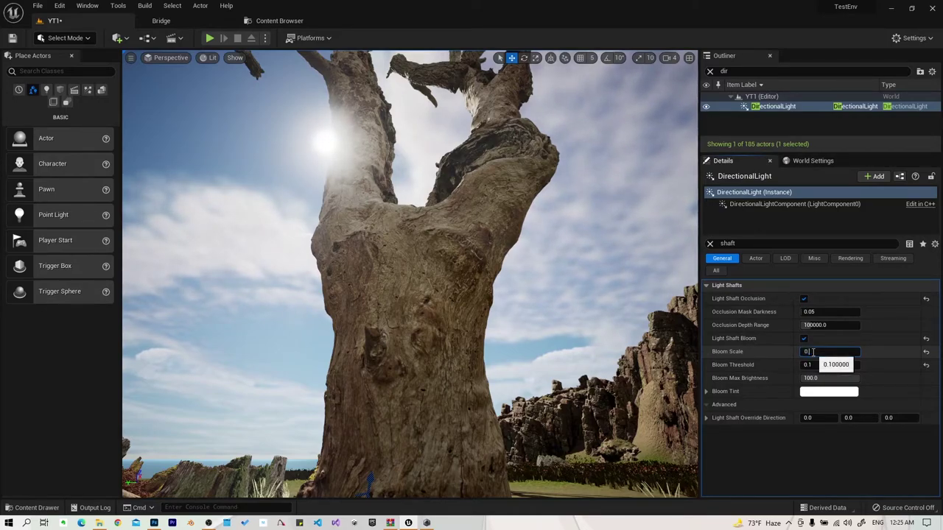
{"action": "type", "text": "0.2"}
{"action": "key", "text": "Return"}
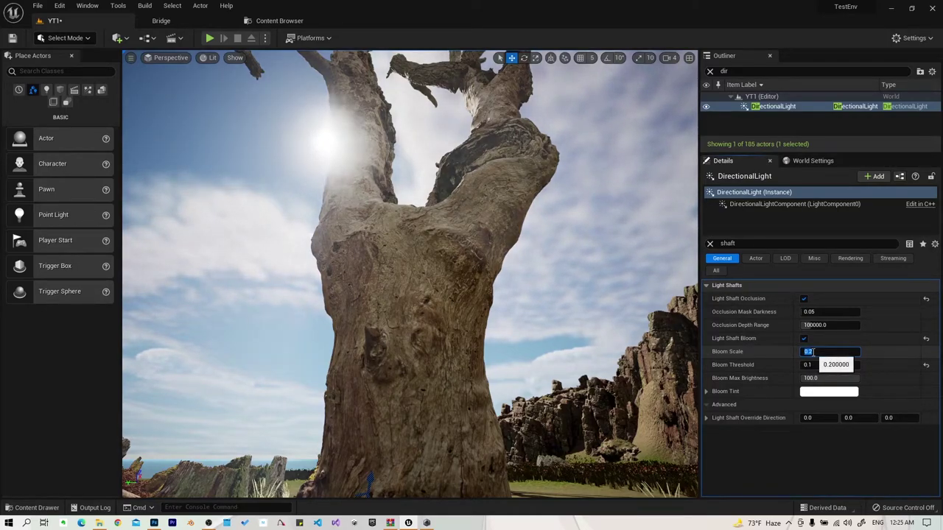
{"action": "left_click", "coordinate": [831, 365]}
{"action": "type", "text": "0.2"}
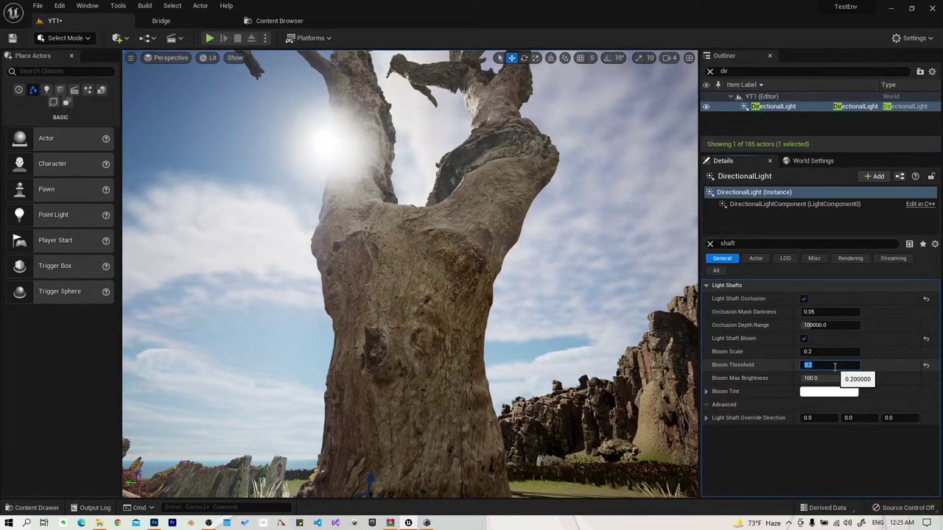
{"action": "type", "text": "0"}
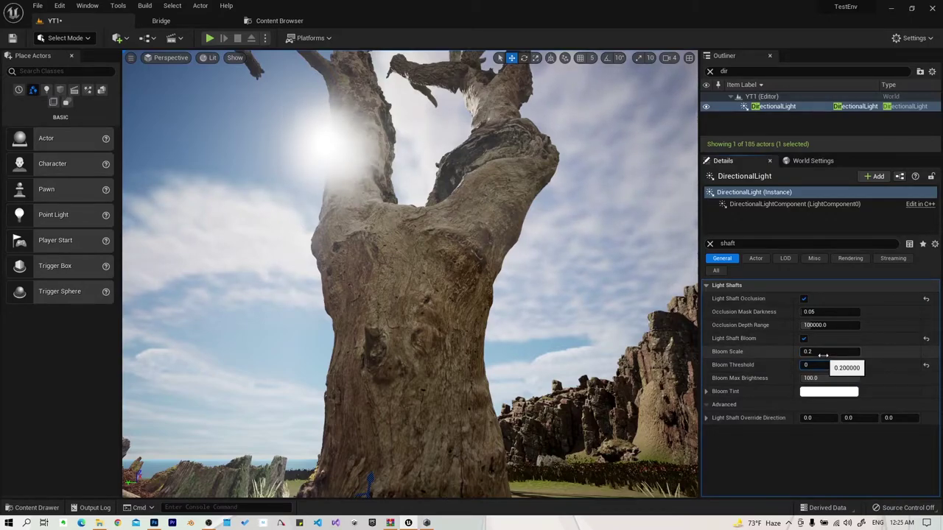
{"action": "type", "text": ".1"}
{"action": "left_click", "coordinate": [823, 356]}
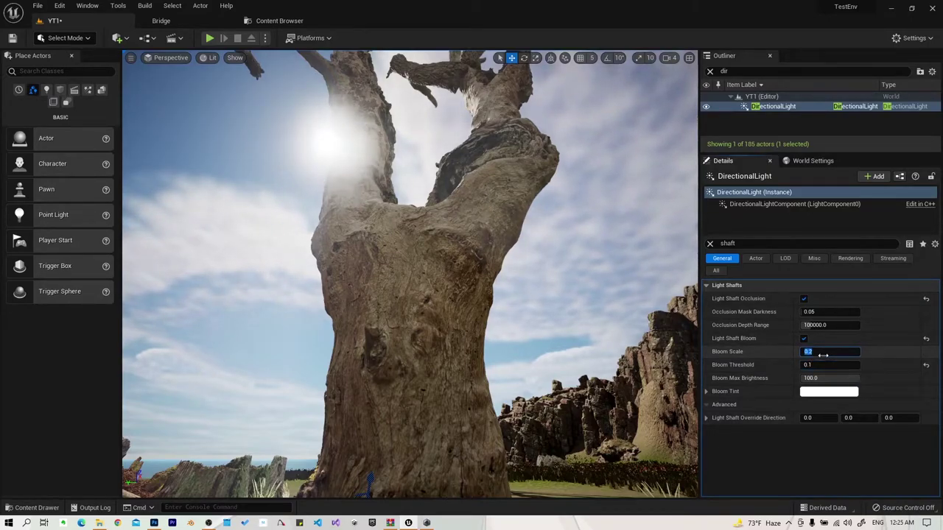
{"action": "type", "text": "0.1"}
{"action": "key", "text": "Return"}
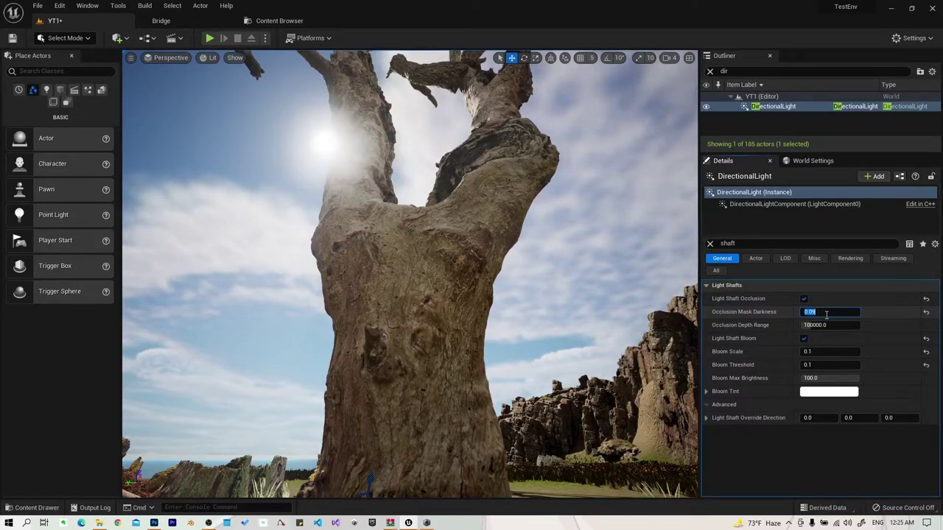
{"action": "left_click_drag", "start_coordinate": [648, 148], "coordinate": [641, 88]}
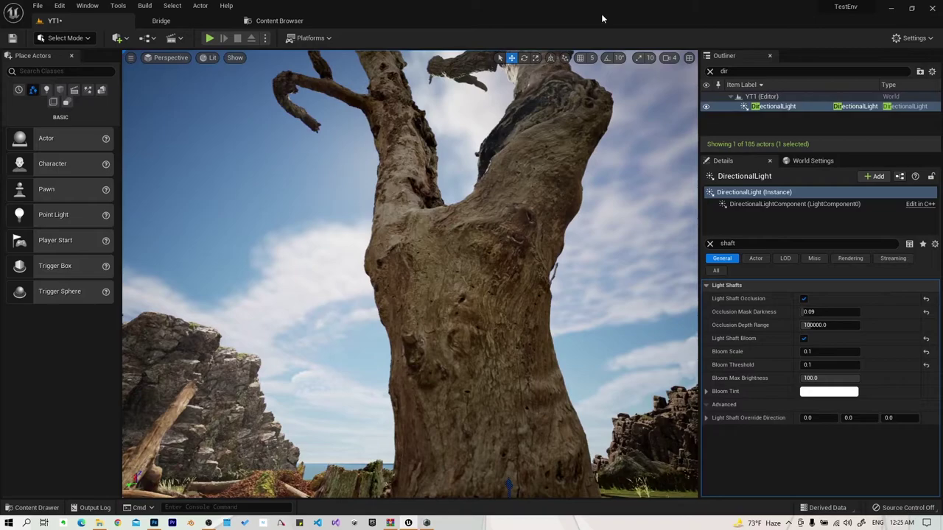
- Set camera speed to 3, fly near the dead tree, and play-test with Alt+P until Esc
{"action": "left_click", "coordinate": [672, 59]}
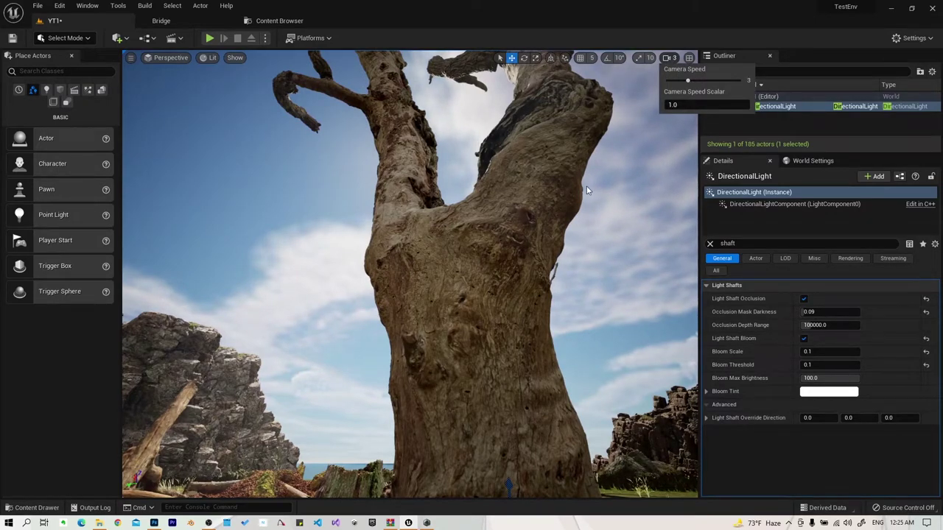
{"action": "mouse_move", "coordinate": [587, 190]}
{"action": "right_mouse_down"}
{"action": "mouse_move", "coordinate": [560, 199]}
{"action": "mouse_move", "coordinate": [581, 185]}
{"action": "right_mouse_up"}
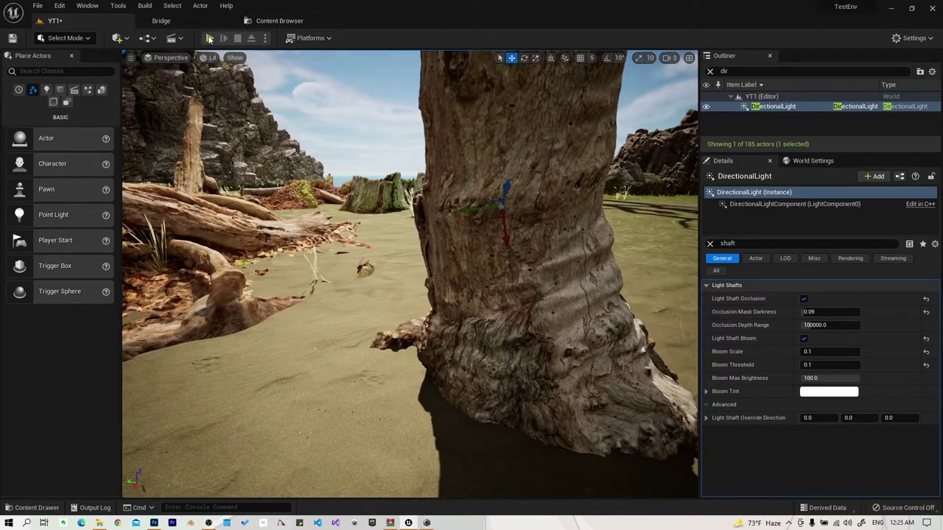
{"action": "key", "text": "alt+p"}
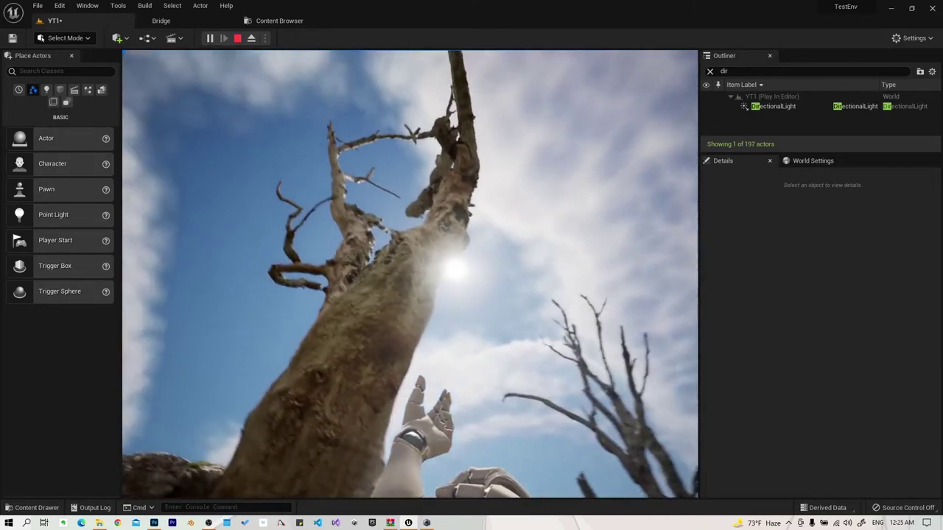
{"action": "key", "text": "Escape"}
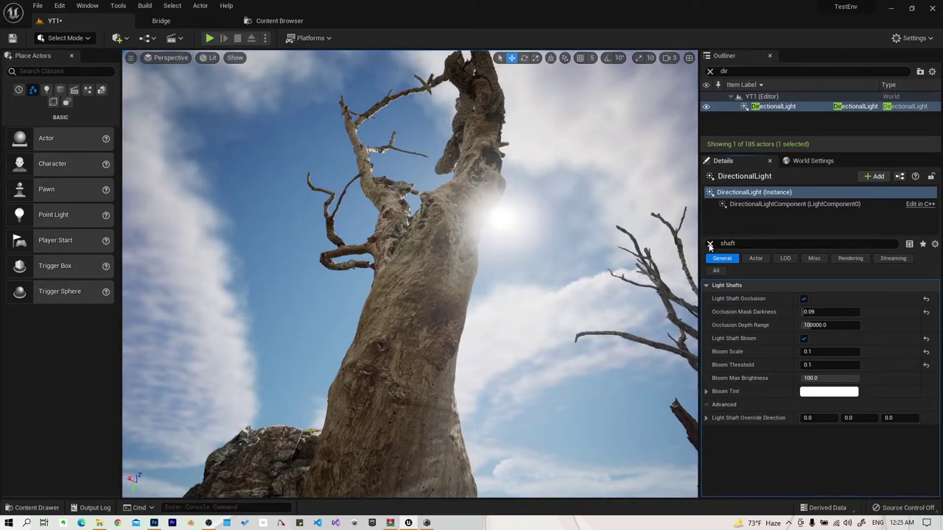
- Raise the ExponentialHeightFog's Fog Density from 0.001 to 0.01, then search the Outliner for the directional light
{"action": "left_click", "coordinate": [710, 244]}
{"action": "type", "text": "fog"}
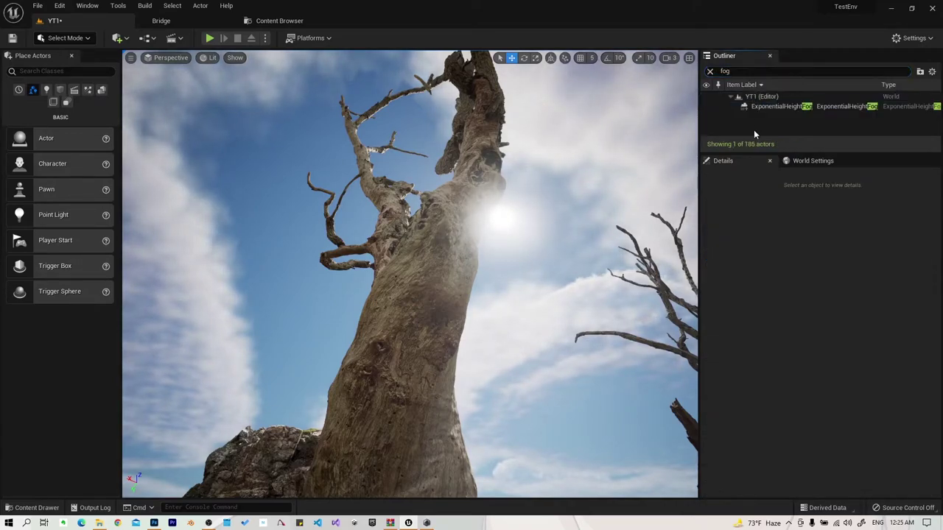
{"action": "left_click", "coordinate": [767, 108]}
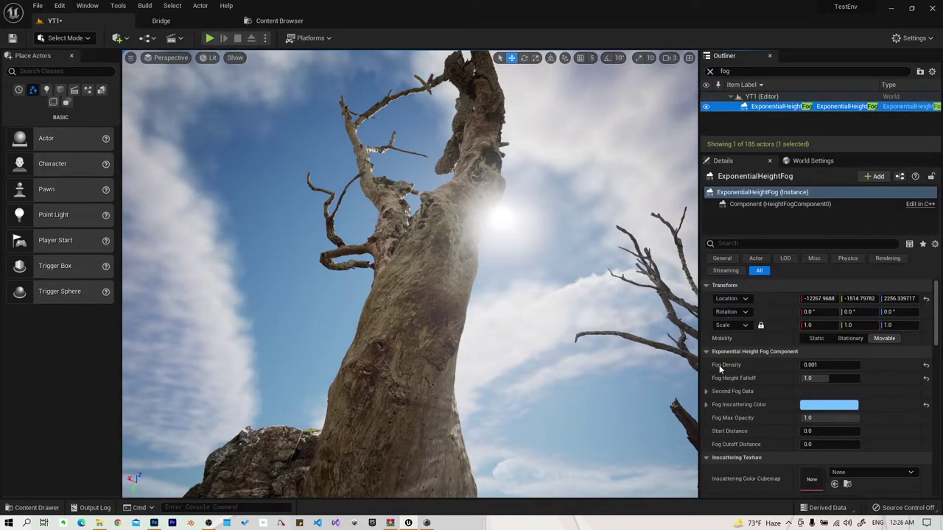
{"action": "left_click", "coordinate": [823, 364]}
{"action": "type", "text": "0.01"}
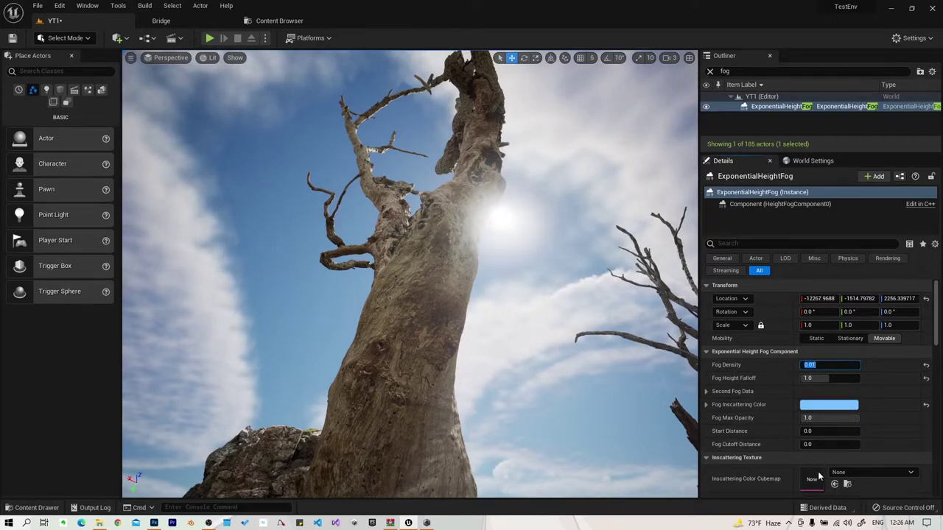
{"action": "left_click", "coordinate": [742, 71]}
{"action": "type", "text": "r"}
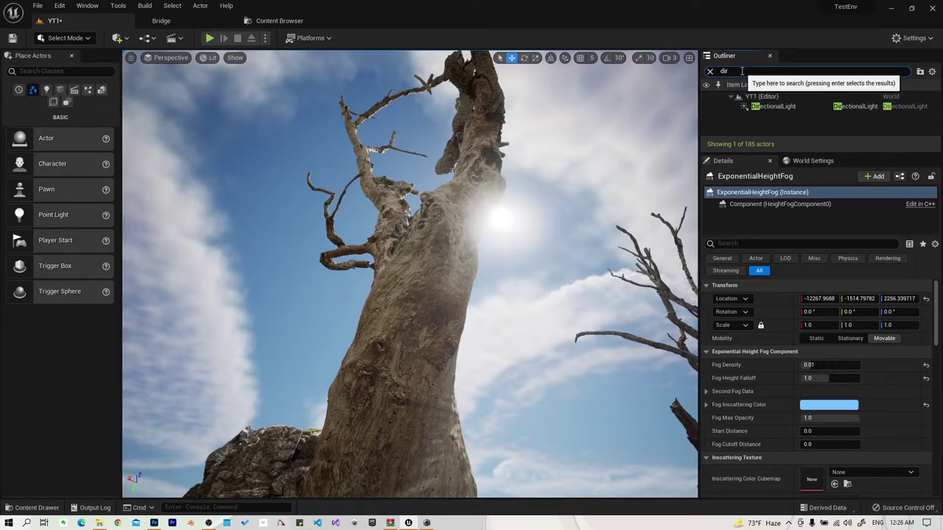
- Focus the DirectionalLight and tilt it with the rotate gizmo to change the sun angle
{"action": "double_click", "coordinate": [825, 109]}
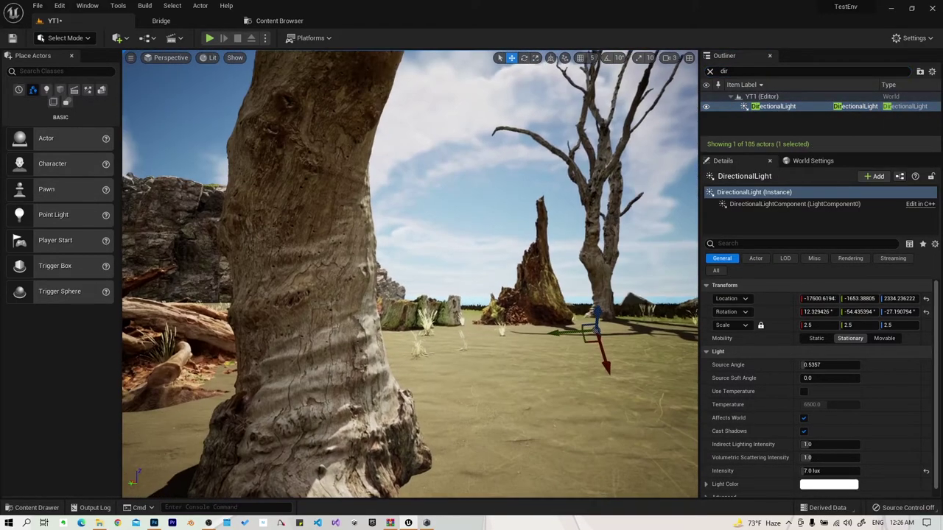
{"action": "key", "text": "e"}
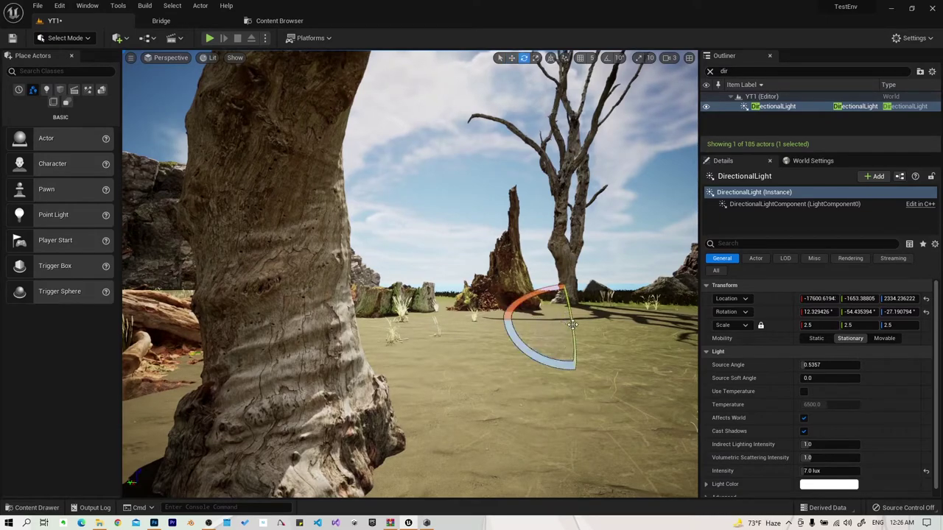
{"action": "left_click_drag", "start_coordinate": [573, 325], "coordinate": [573, 380]}
{"action": "mouse_move", "coordinate": [412, 309]}
{"action": "right_mouse_down"}
{"action": "mouse_move", "coordinate": [413, 221]}
{"action": "mouse_move", "coordinate": [413, 309]}
{"action": "right_mouse_up"}
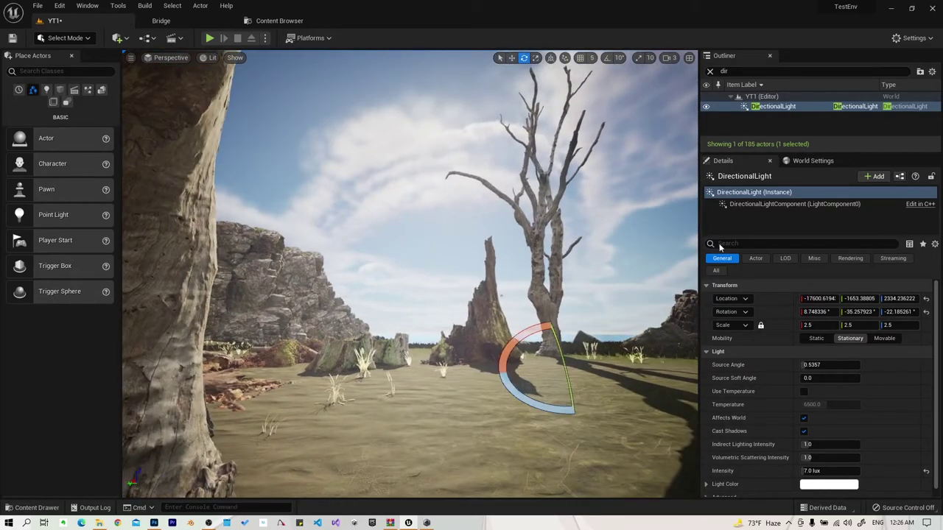
- Rotate the DirectionalLight further to about 10.63°, -47.67°, -25.01°, checking the dead tree's shadows
{"action": "left_click", "coordinate": [562, 356]}
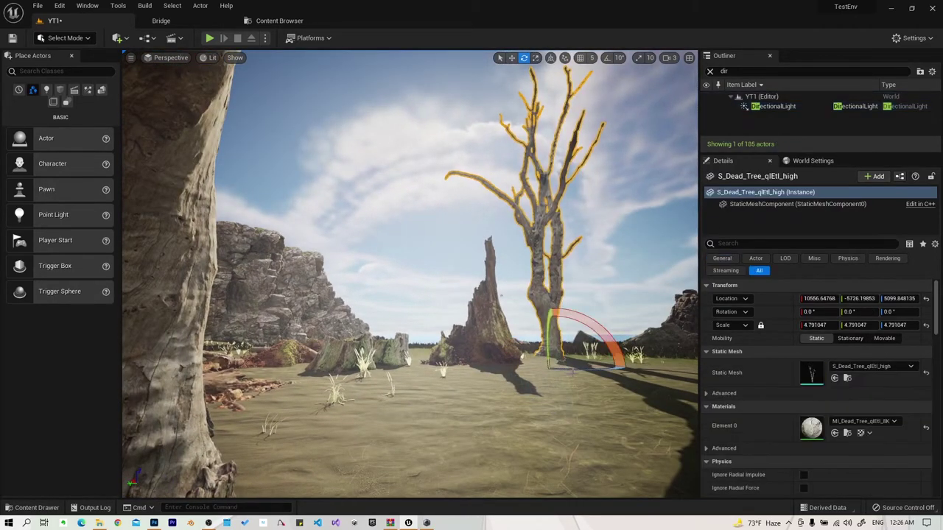
{"action": "left_click", "coordinate": [810, 108]}
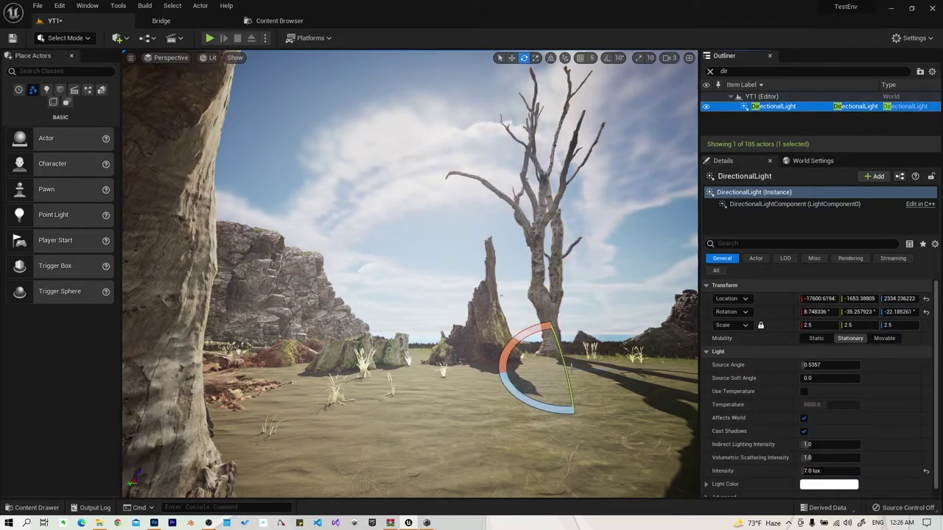
{"action": "mouse_move", "coordinate": [564, 368]}
{"action": "left_mouse_down"}
{"action": "mouse_move", "coordinate": [576, 441]}
{"action": "mouse_move", "coordinate": [572, 429]}
{"action": "left_mouse_up"}
{"action": "right_click_drag", "start_coordinate": [572, 429], "coordinate": [508, 407]}
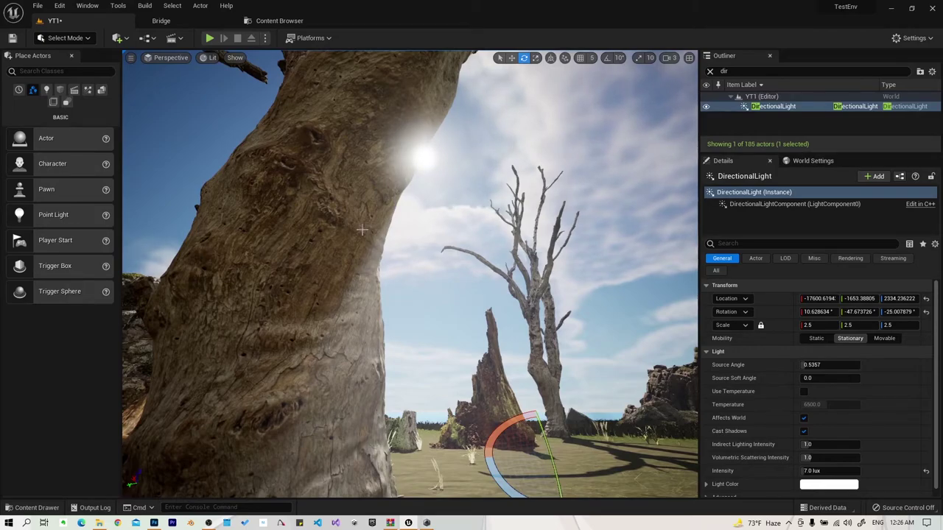
{"action": "right_click_drag", "start_coordinate": [390, 232], "coordinate": [320, 398]}
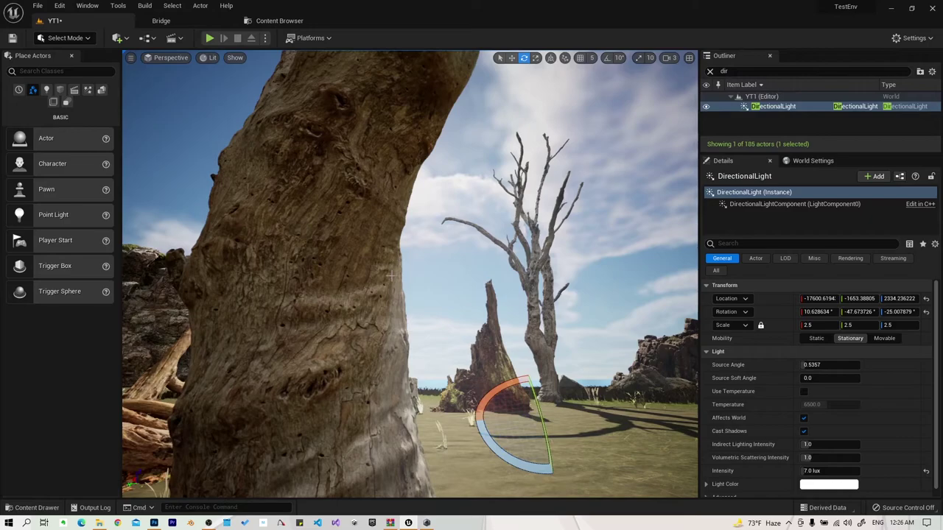
{"action": "right_click_drag", "start_coordinate": [320, 398], "coordinate": [320, 398]}
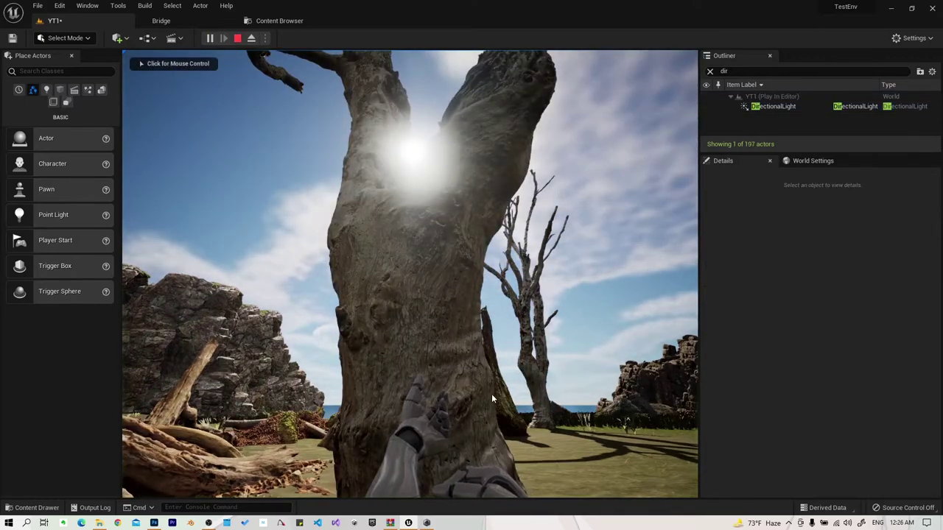
- Start a play-test and strafe sideways around the nearby dead tree
{"action": "left_click", "coordinate": [492, 393]}
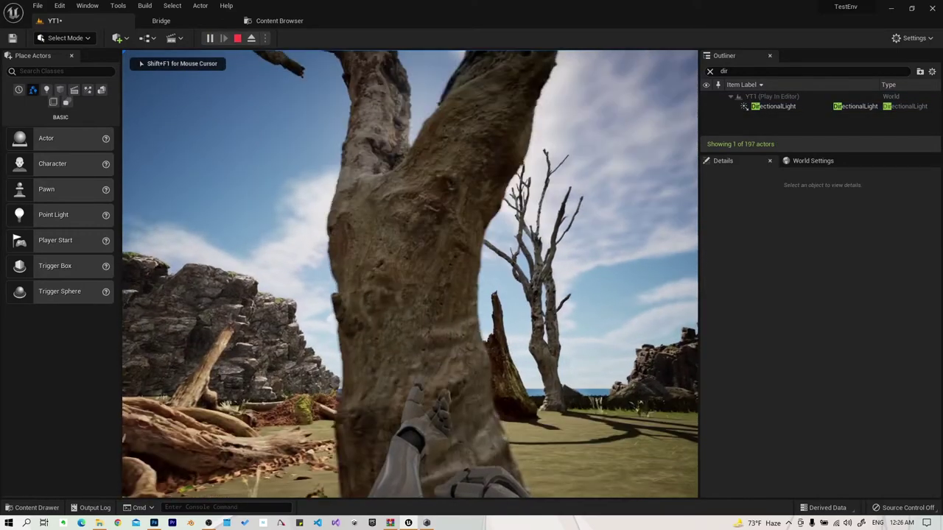
{"action": "key", "text": "d"}
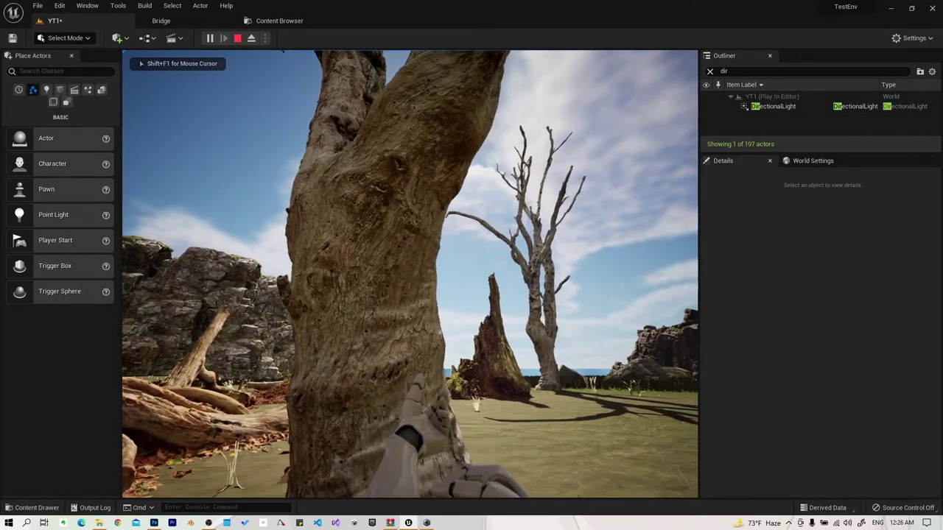
{"action": "key", "text": "d"}
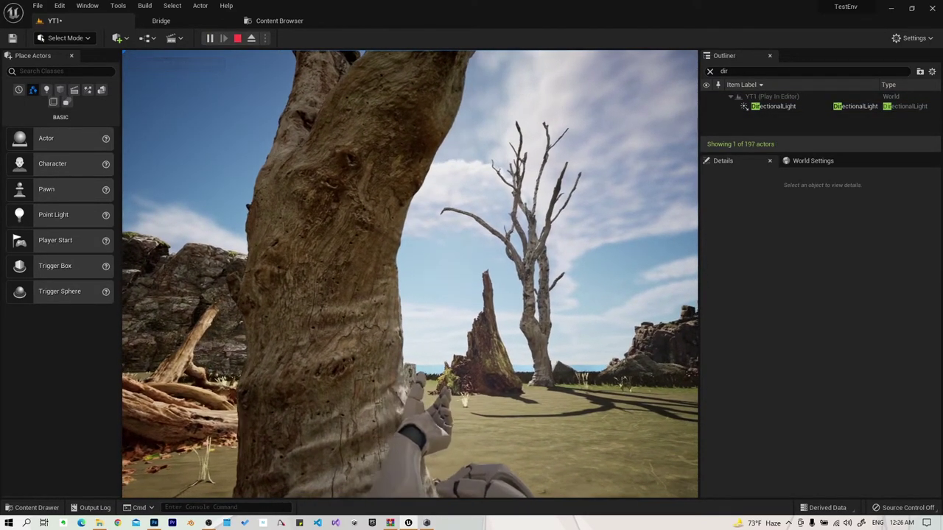
{"action": "key", "text": "d"}
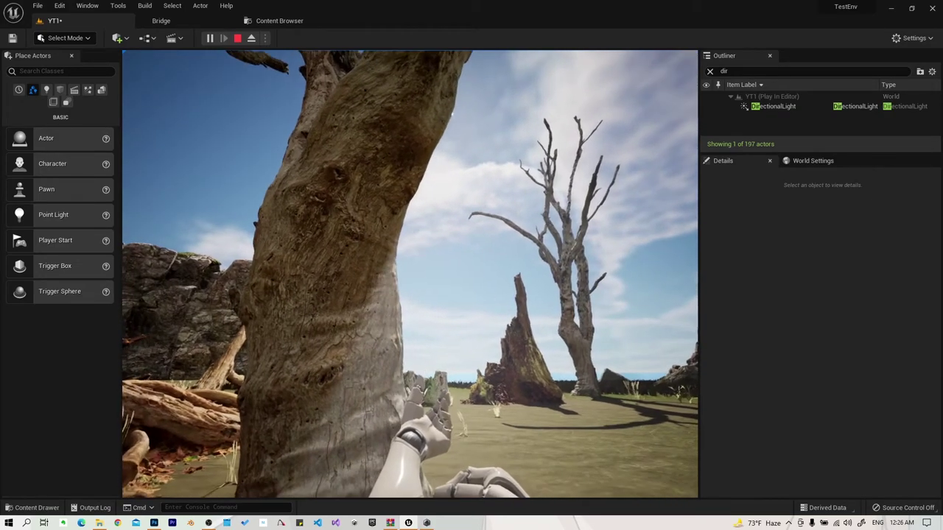
{"action": "key", "text": "d"}
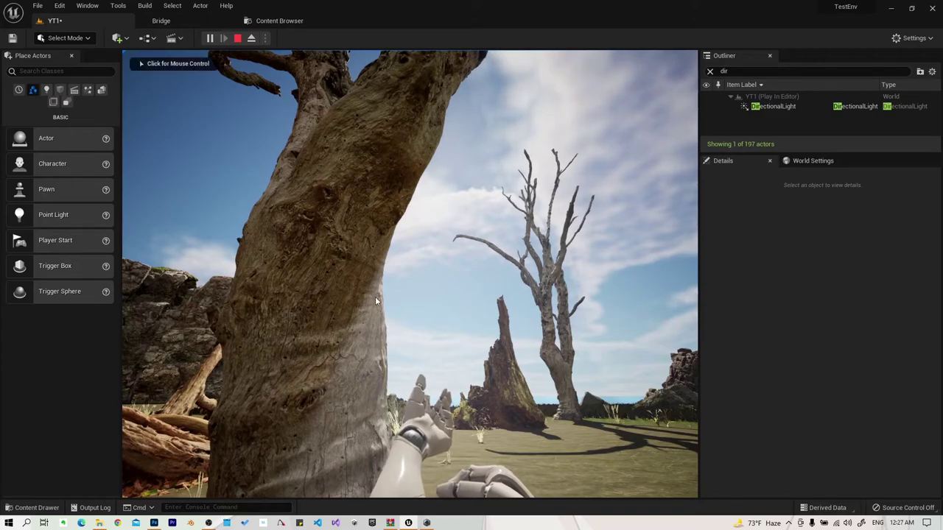
- Walk toward the sun and up to the tree trunk to check lighting, then stop playing
{"action": "left_click", "coordinate": [322, 416]}
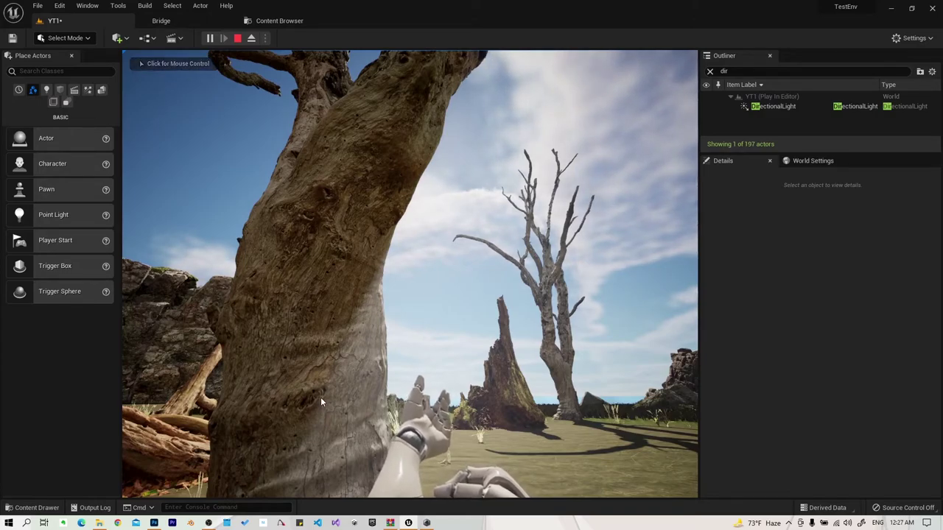
{"action": "key", "text": "a"}
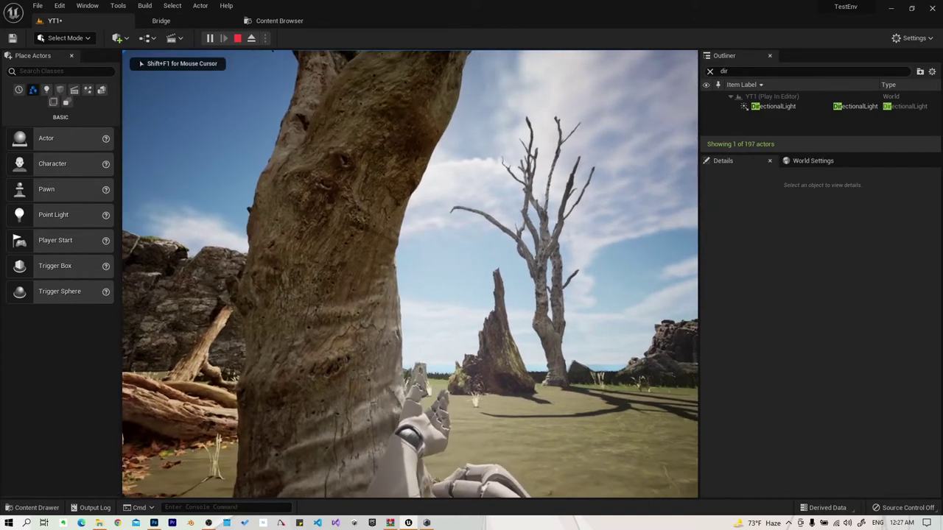
{"action": "key", "text": "s"}
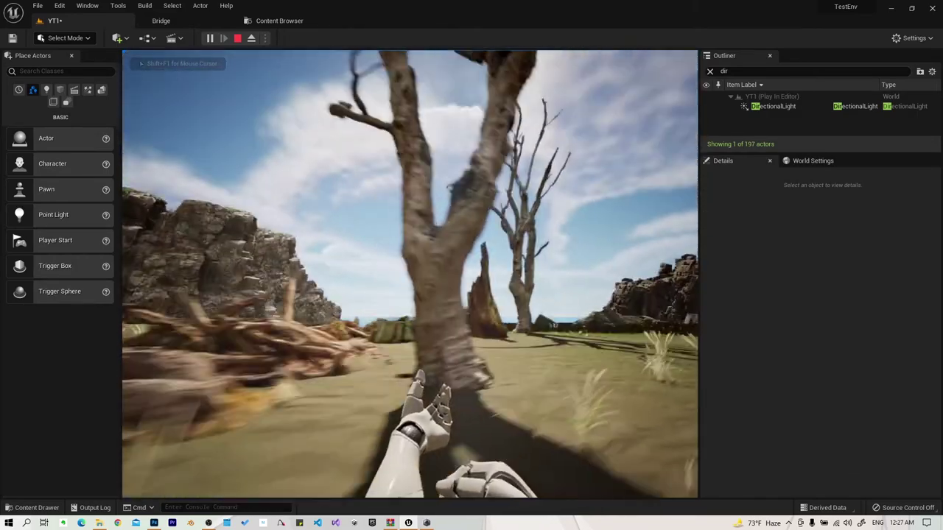
{"action": "key", "text": "w"}
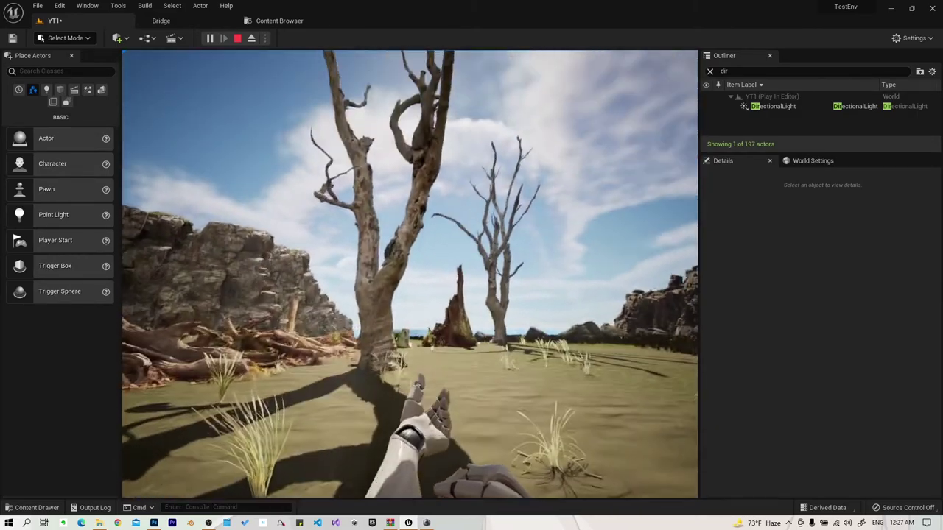
{"action": "key", "text": "a"}
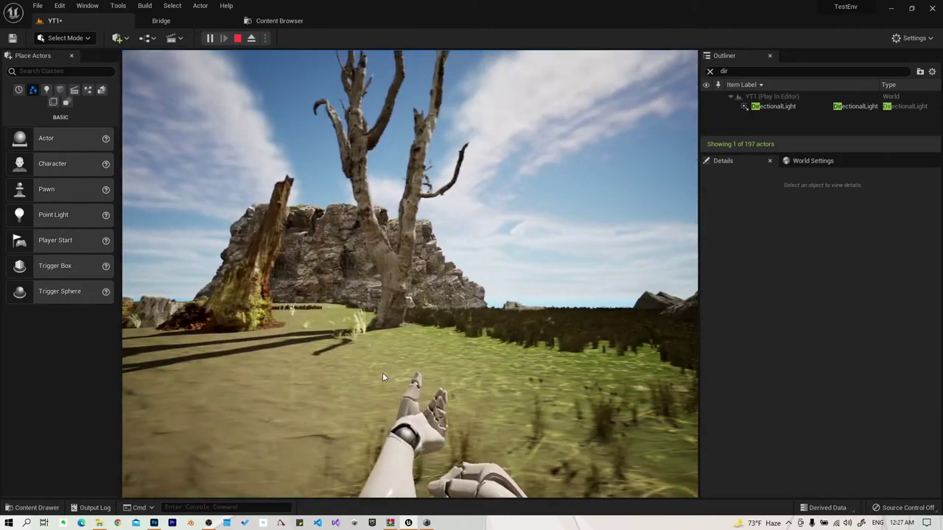
{"action": "key", "text": "Escape"}
{"action": "right_click_drag", "start_coordinate": [456, 242], "coordinate": [456, 242]}
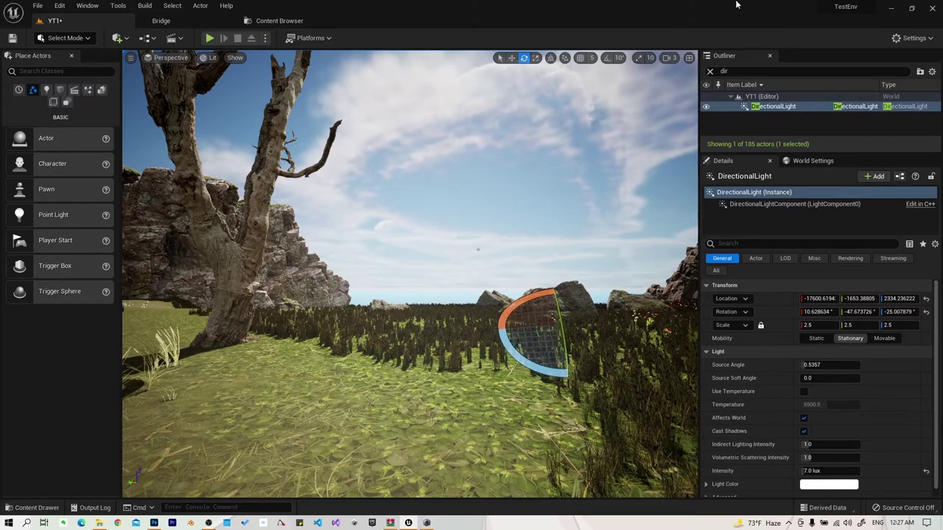
{"action": "key", "text": "w"}
{"action": "right_click_drag", "start_coordinate": [351, 175], "coordinate": [318, 200]}
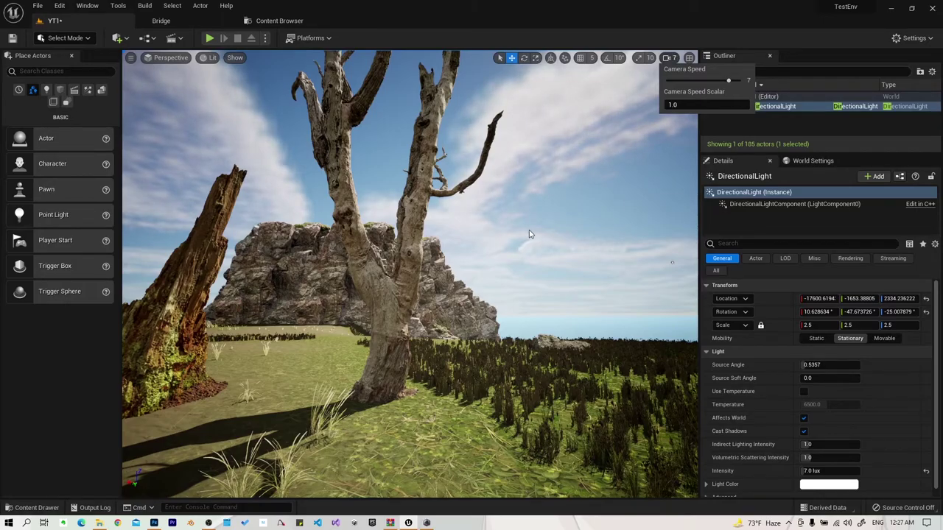
{"action": "mouse_move", "coordinate": [529, 234]}
{"action": "right_mouse_down"}
{"action": "mouse_move", "coordinate": [426, 283]}
{"action": "mouse_move", "coordinate": [456, 250]}
{"action": "right_mouse_up"}
{"action": "left_click", "coordinate": [426, 283]}
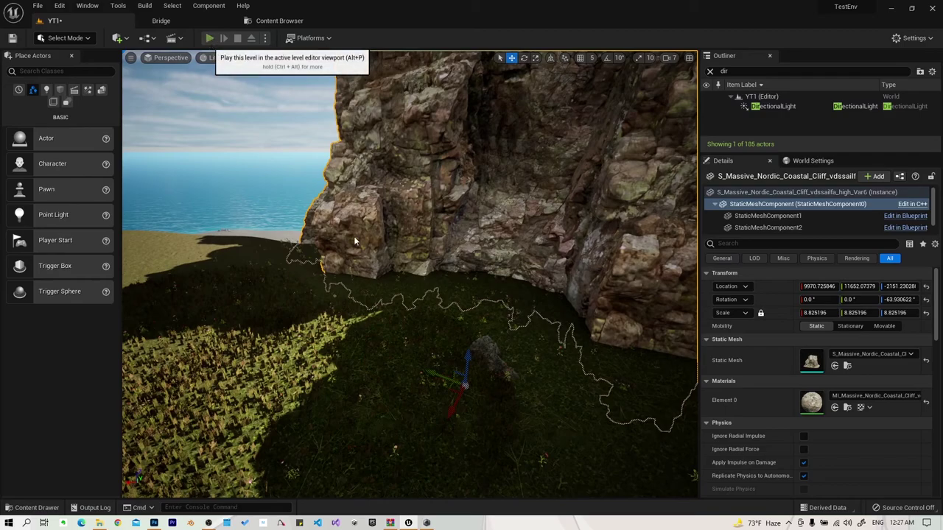
{"action": "key", "text": "alt+p"}
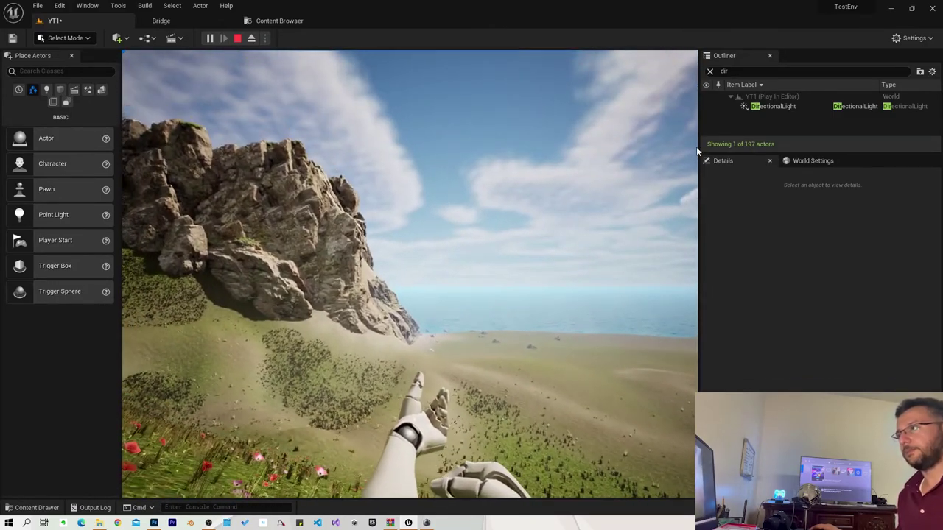
{"action": "key", "text": "Escape"}
{"action": "double_click", "coordinate": [800, 107]}
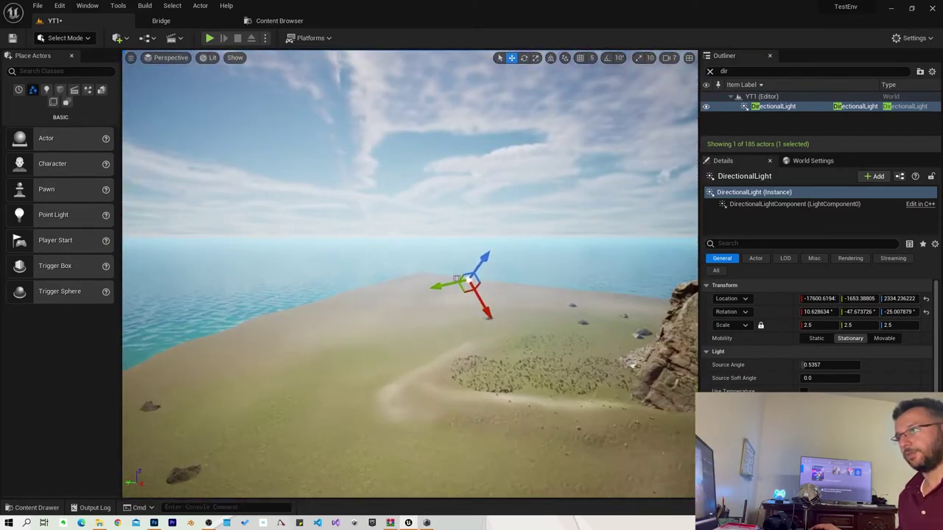
- Lower the DirectionalLight to a sunset angle of about 13.29°, -6.54°, -53.08° and play-test
{"action": "left_click", "coordinate": [508, 263]}
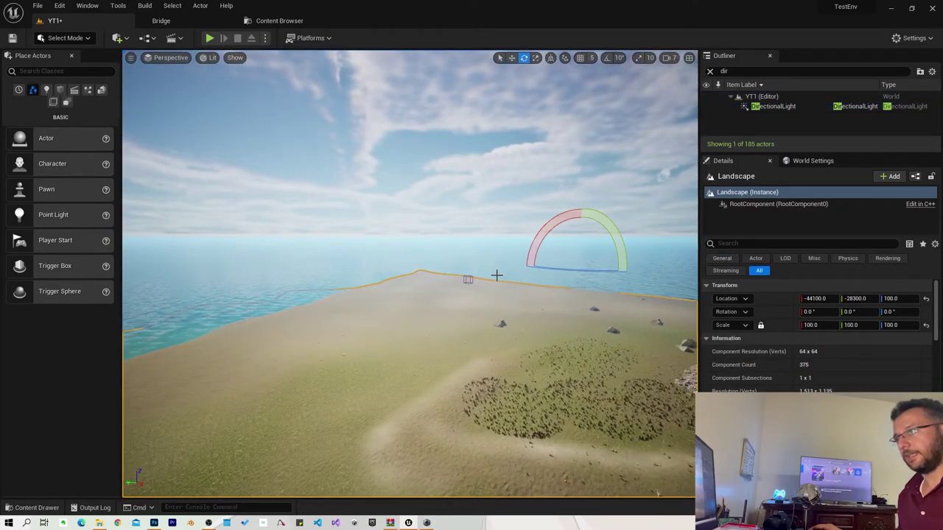
{"action": "left_click", "coordinate": [774, 107]}
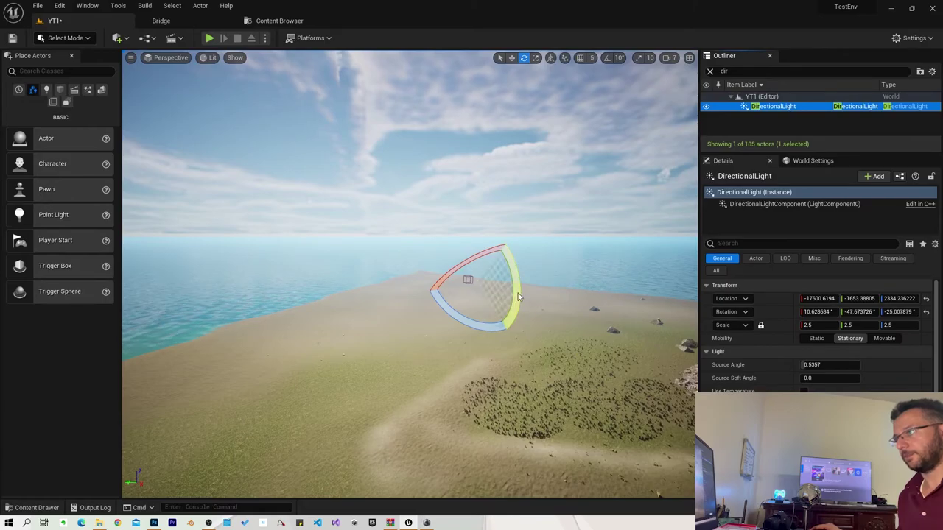
{"action": "left_click_drag", "start_coordinate": [508, 325], "coordinate": [518, 311]}
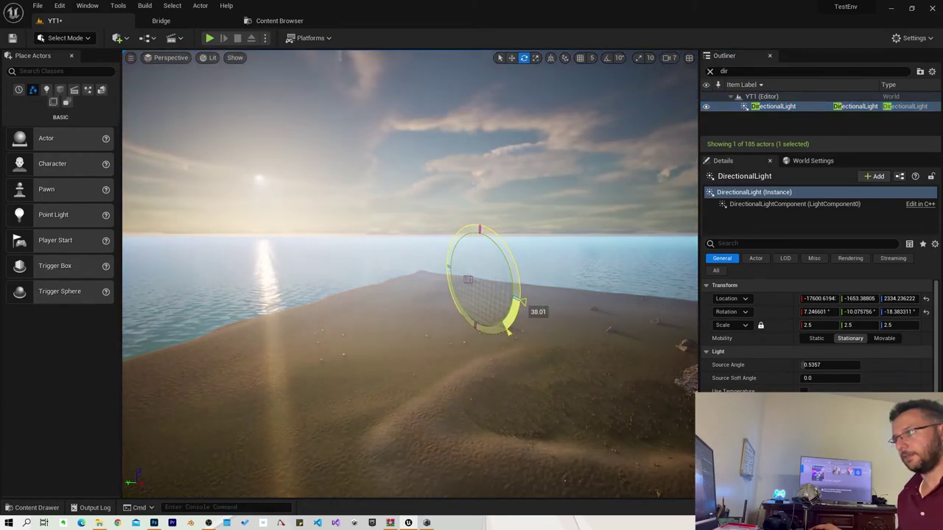
{"action": "mouse_move", "coordinate": [518, 311]}
{"action": "right_mouse_down"}
{"action": "mouse_move", "coordinate": [413, 295]}
{"action": "mouse_move", "coordinate": [438, 326]}
{"action": "right_mouse_up"}
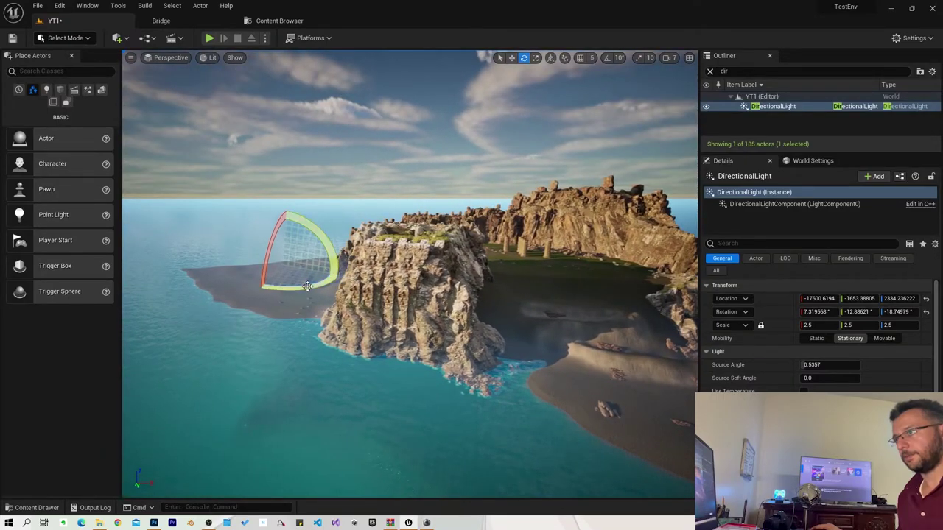
{"action": "left_click_drag", "start_coordinate": [338, 274], "coordinate": [335, 269]}
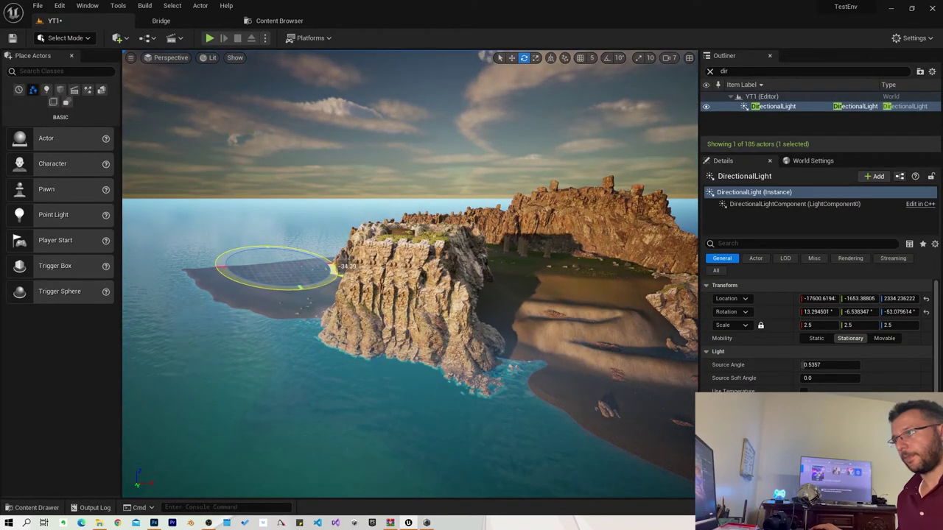
{"action": "right_click_drag", "start_coordinate": [437, 326], "coordinate": [208, 90]}
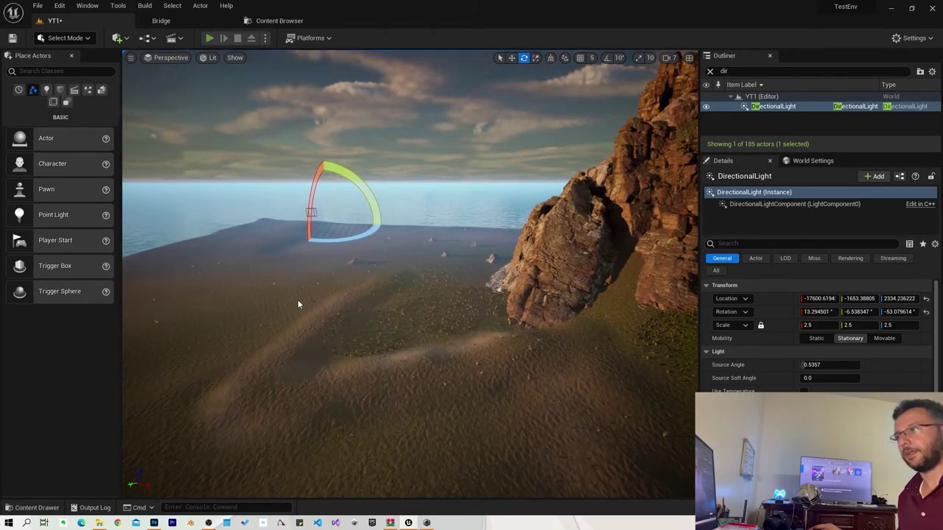
{"action": "key", "text": "alt+p"}
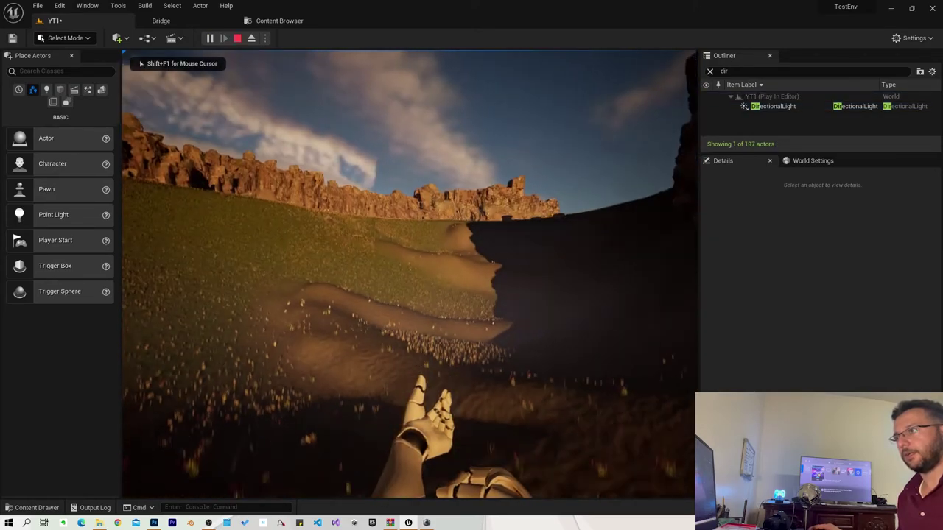